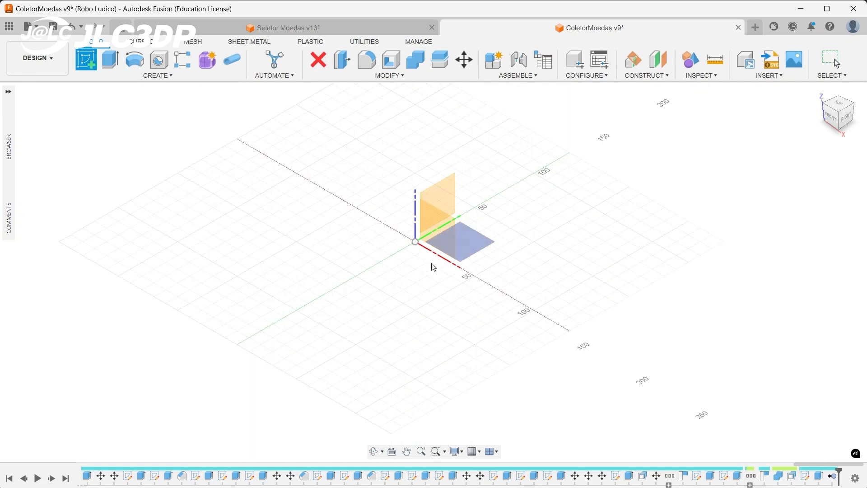
- Sketch a 35 mm diameter circle centred on the origin on the horizontal XY plane and finish the sketch
{"action": "left_click", "coordinate": [472, 254]}
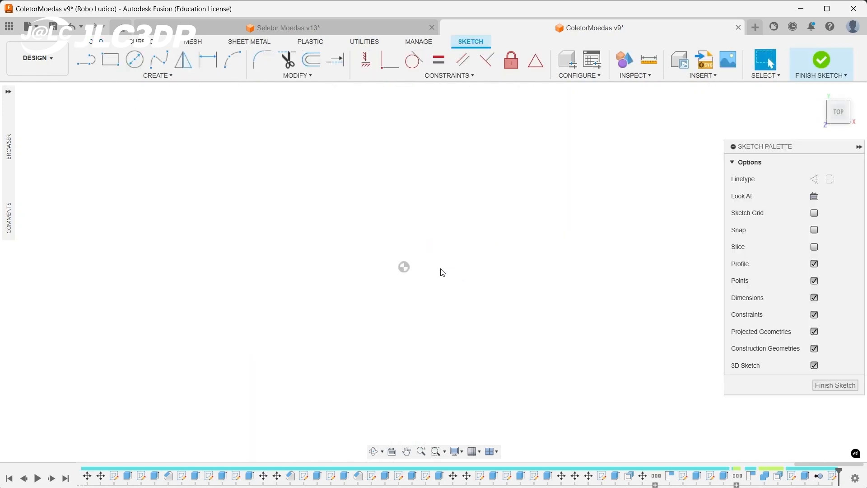
{"action": "key", "text": "c"}
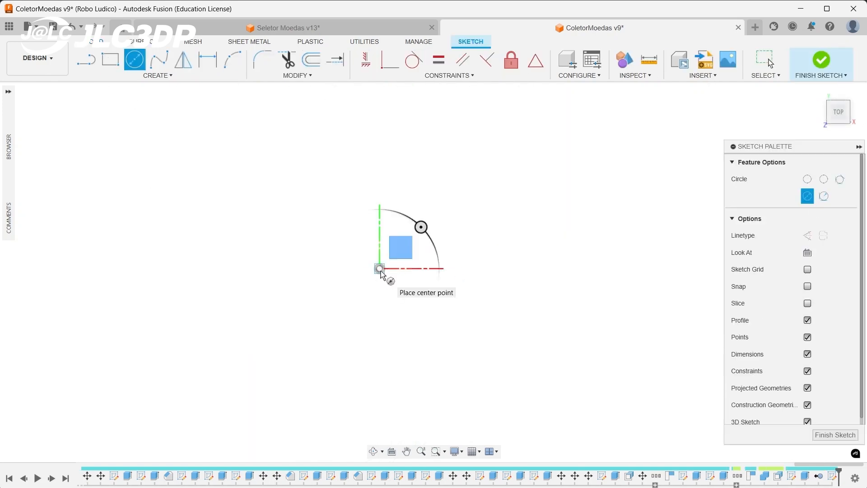
{"action": "left_click", "coordinate": [380, 270]}
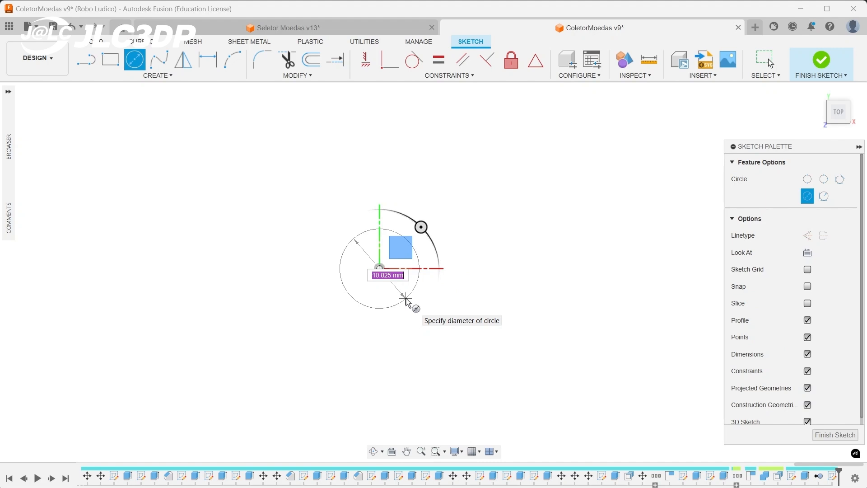
{"action": "key", "text": "Tab"}
{"action": "key", "text": "Return"}
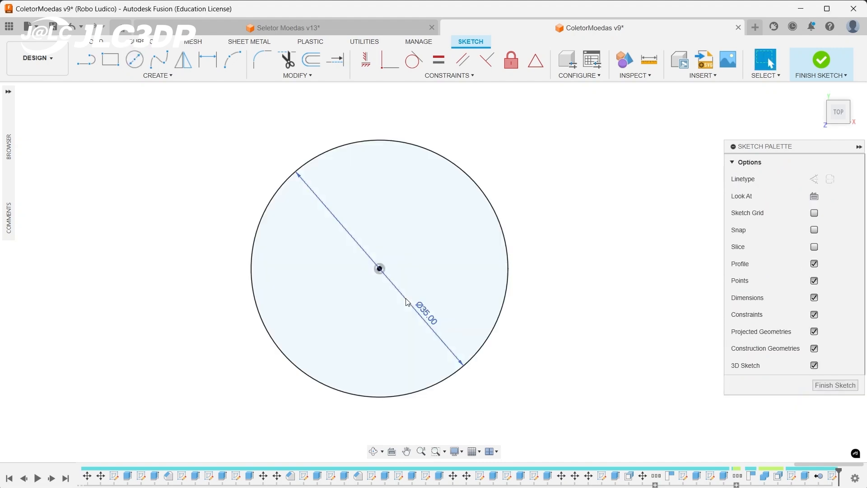
{"action": "left_click", "coordinate": [818, 63]}
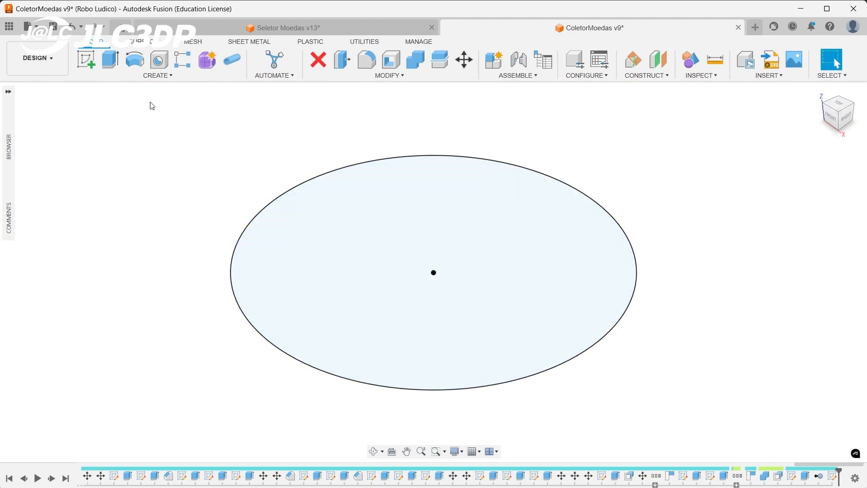
- Extrude the circular profile 60 mm upward as a new body
{"action": "left_click", "coordinate": [111, 59]}
{"action": "scroll", "coordinate": [341, 277], "scroll_direction": "down", "scroll_amount": 4}
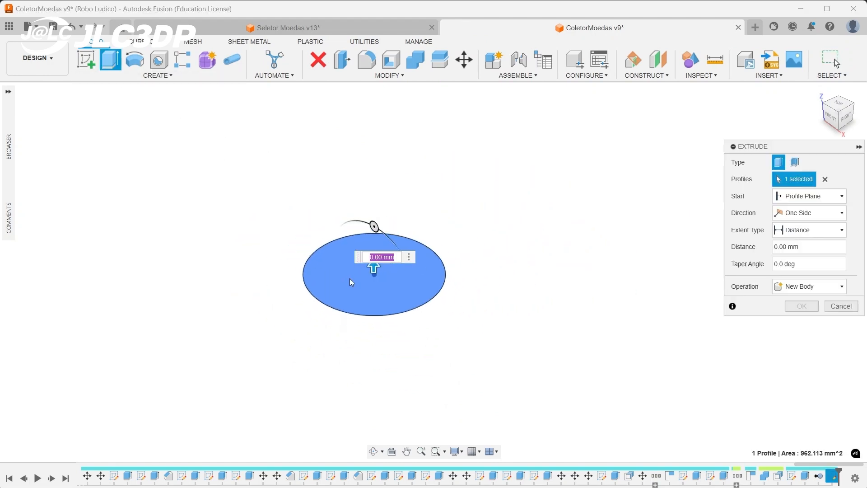
{"action": "type", "text": "60"}
{"action": "key", "text": "Return"}
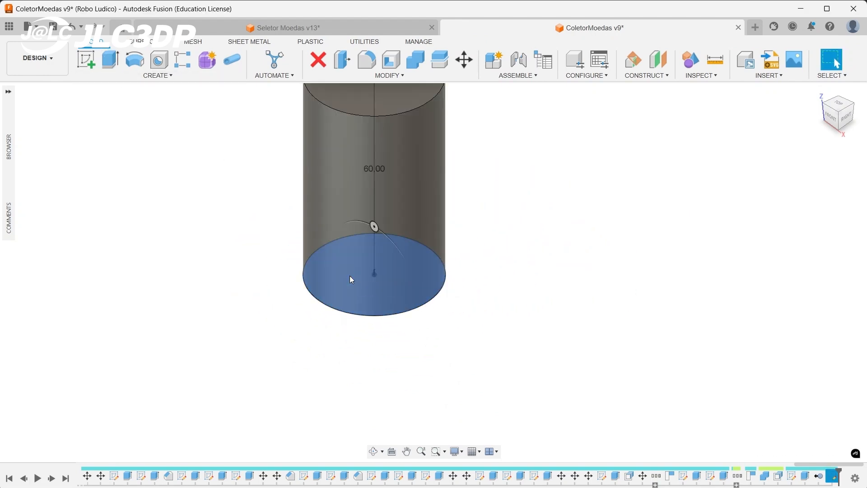
{"action": "key", "text": "F6"}
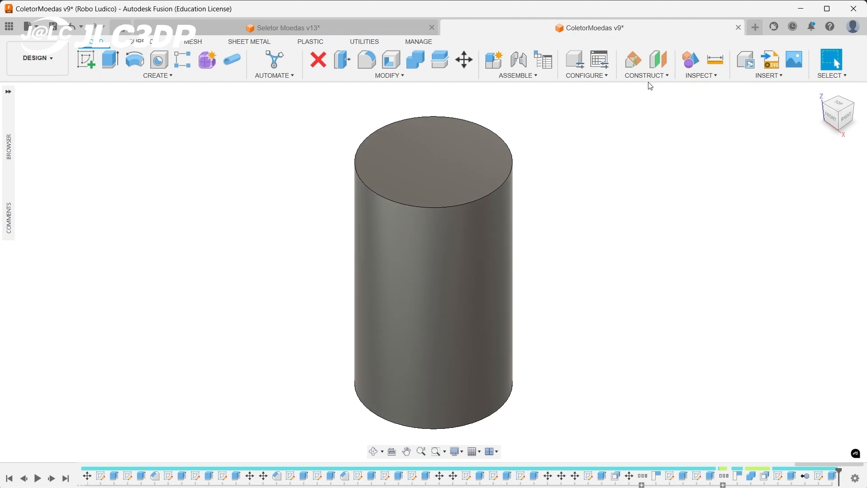
- Create a construction plane offset 12 mm above the cylinder's top face
{"action": "left_click", "coordinate": [658, 59]}
{"action": "scroll", "coordinate": [515, 334], "scroll_direction": "down", "scroll_amount": 3}
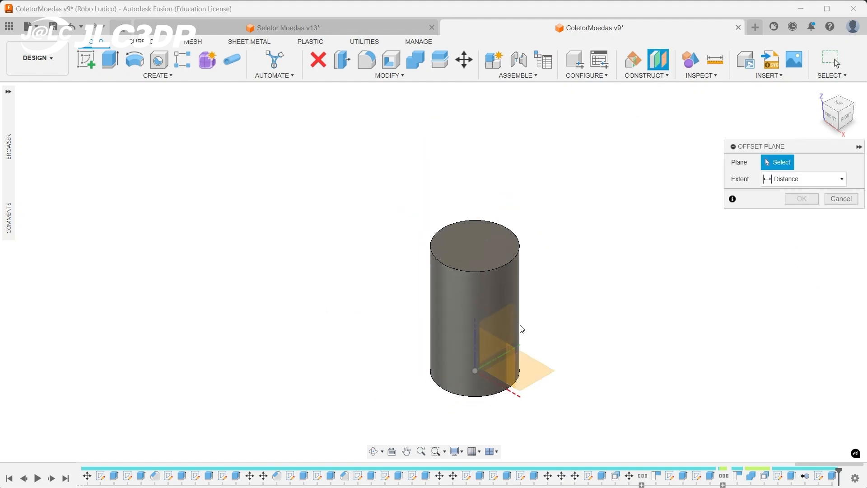
{"action": "left_click", "coordinate": [479, 246]}
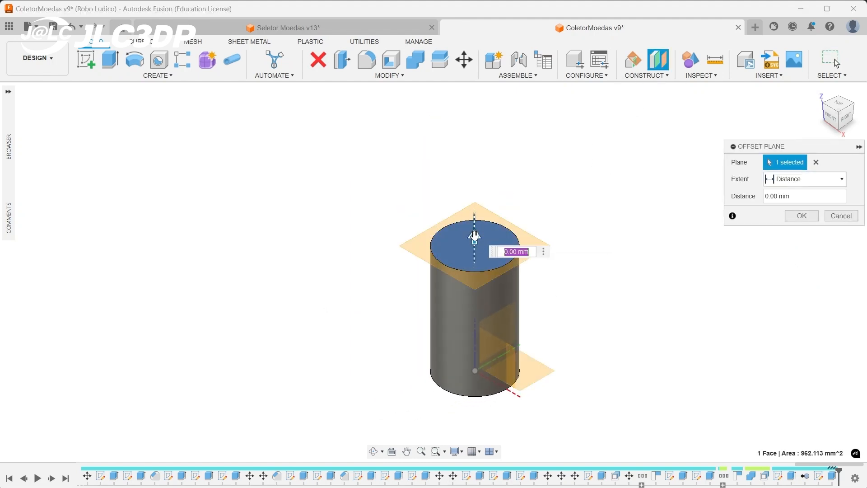
{"action": "key", "text": "Return"}
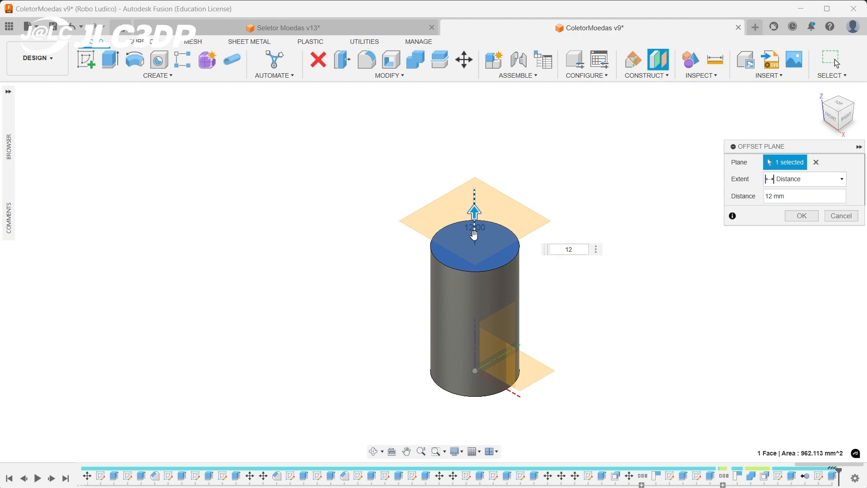
{"action": "key", "text": "Return"}
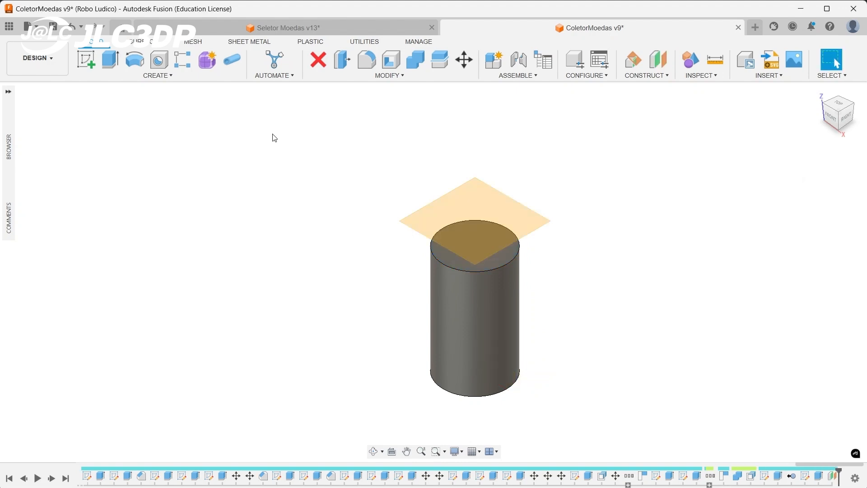
- Sketch a 52 mm diameter circle on the offset plane, centred on the cylinder's axis, and finish the sketch
{"action": "left_click", "coordinate": [86, 62]}
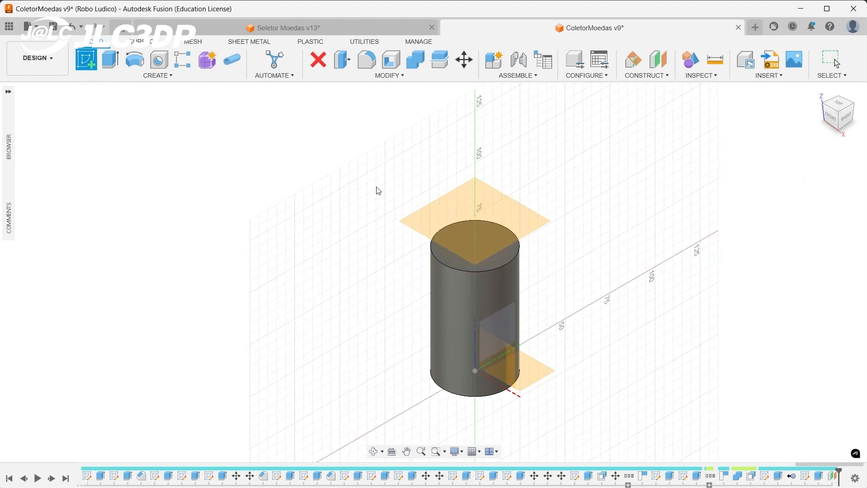
{"action": "left_click", "coordinate": [438, 214]}
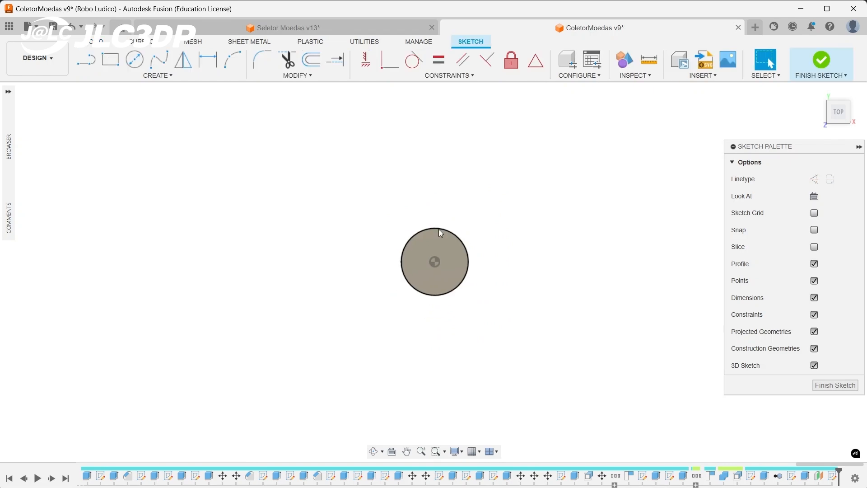
{"action": "left_click", "coordinate": [135, 59]}
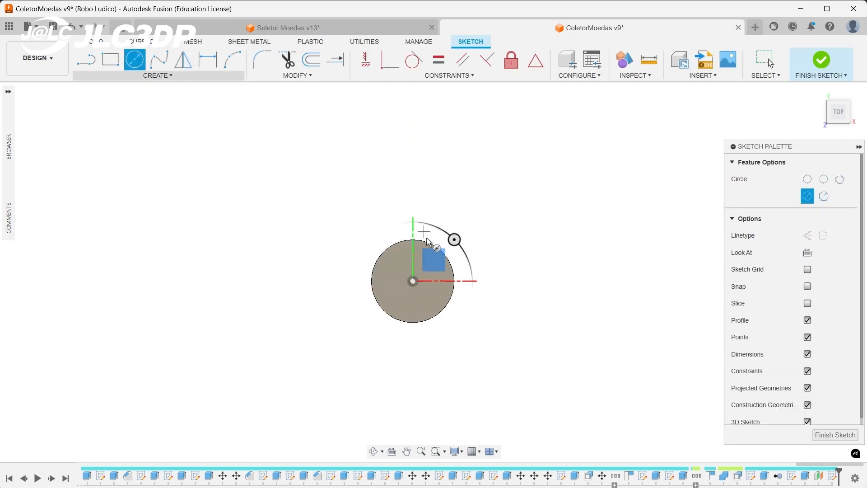
{"action": "left_click", "coordinate": [415, 282]}
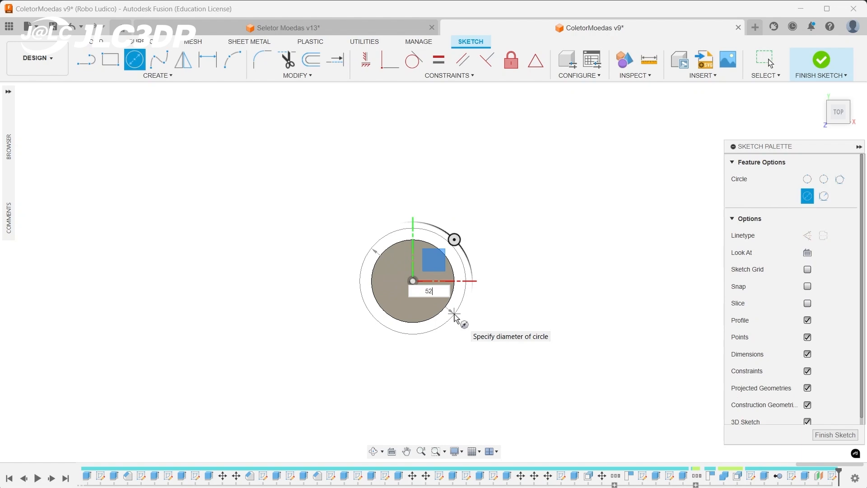
{"action": "key", "text": "Return"}
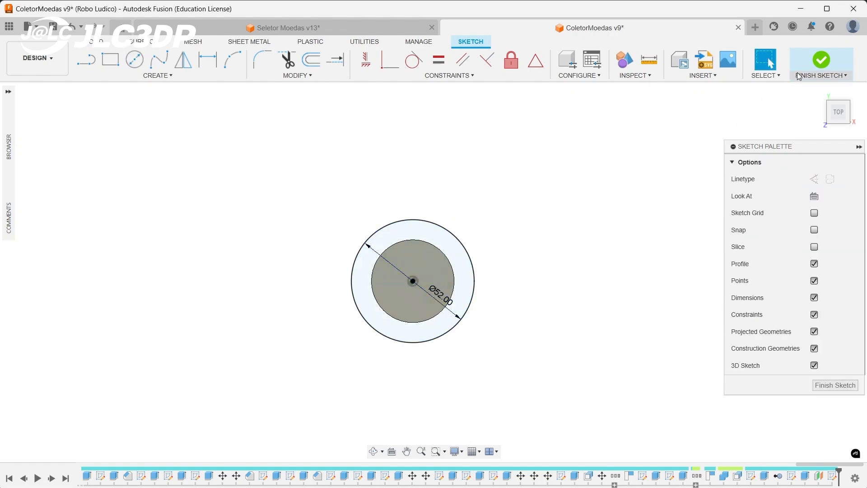
{"action": "left_click", "coordinate": [820, 62]}
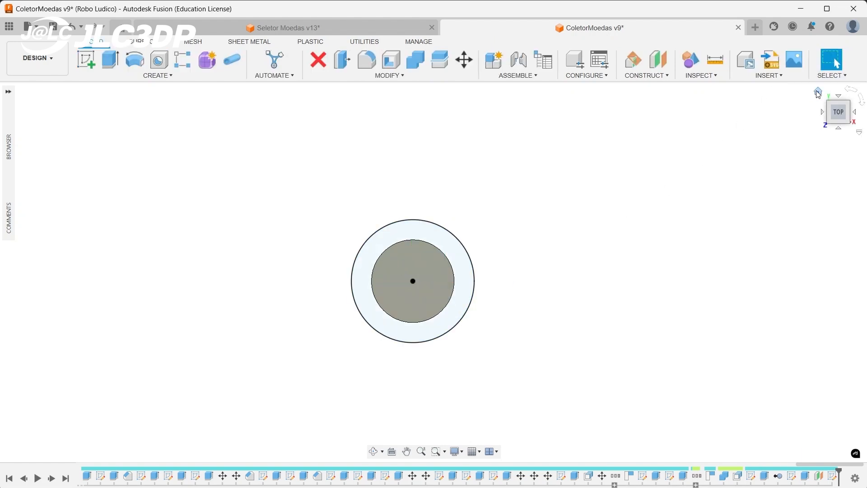
- Loft from the cylinder's top face to the 52 mm circle, joining the flared section to the body
{"action": "left_click", "coordinate": [818, 92]}
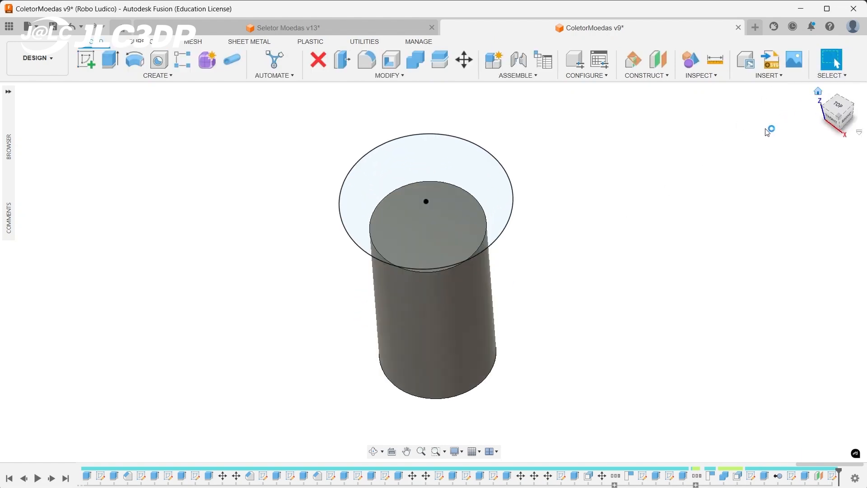
{"action": "left_click", "coordinate": [118, 76]}
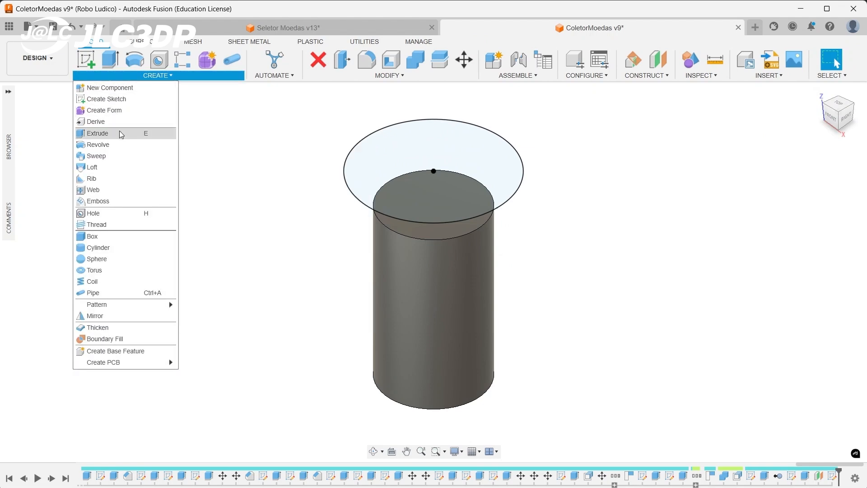
{"action": "left_click", "coordinate": [102, 168]}
{"action": "scroll", "coordinate": [472, 235], "scroll_direction": "up", "scroll_amount": 1}
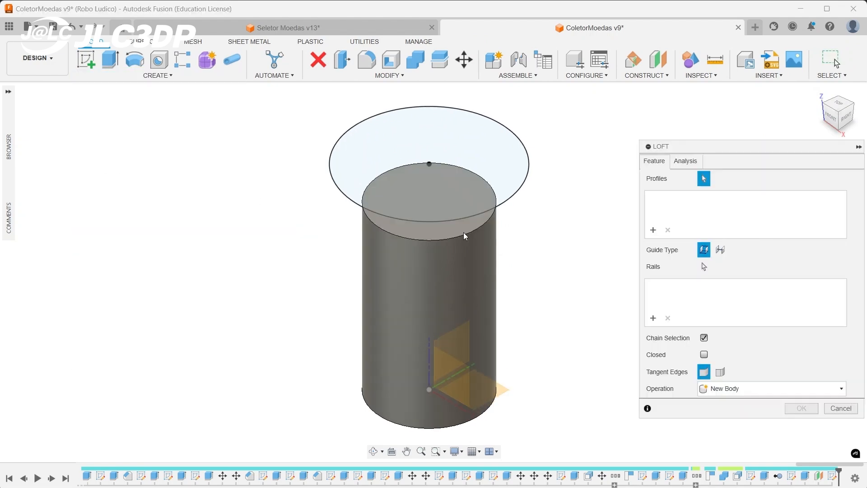
{"action": "left_click", "coordinate": [454, 231]}
{"action": "left_click", "coordinate": [465, 180]}
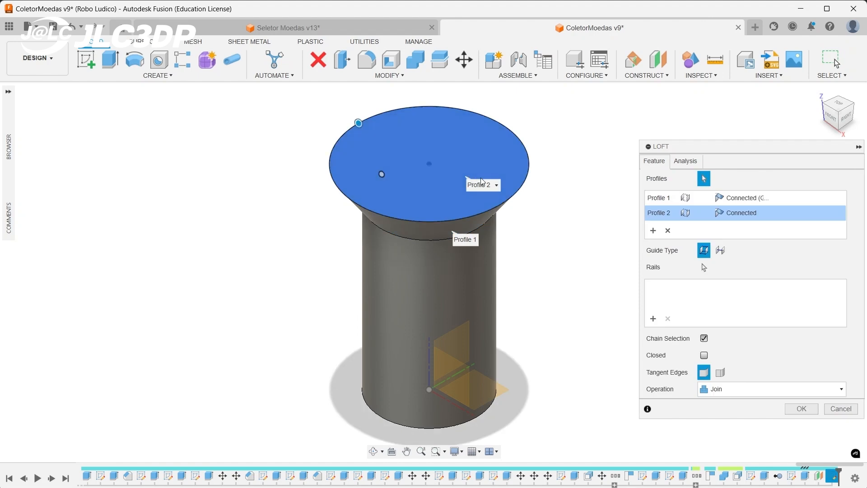
{"action": "left_click", "coordinate": [800, 409]}
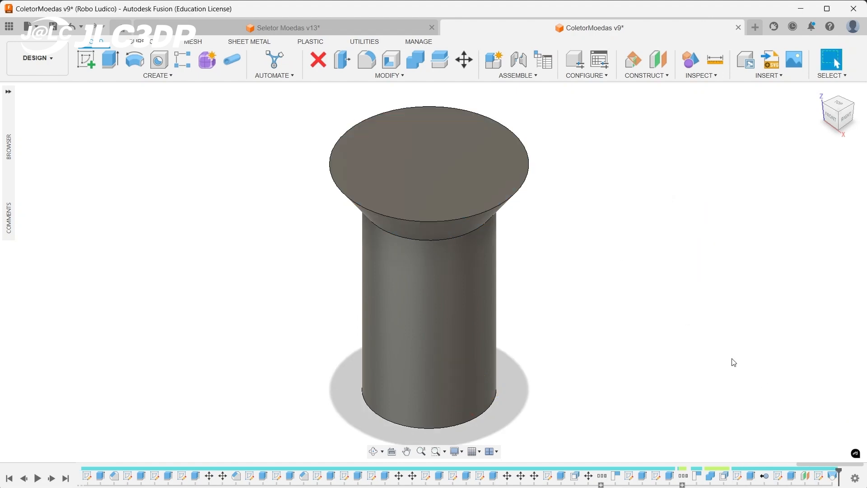
- Shell the body with an inside thickness of 2 mm, removing the wide top face
{"action": "left_click", "coordinate": [391, 65]}
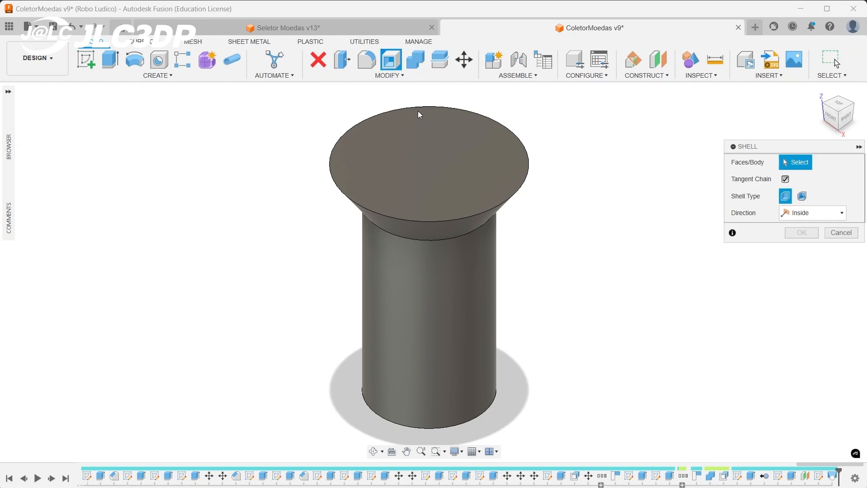
{"action": "left_click", "coordinate": [430, 153]}
{"action": "type", "text": "2"}
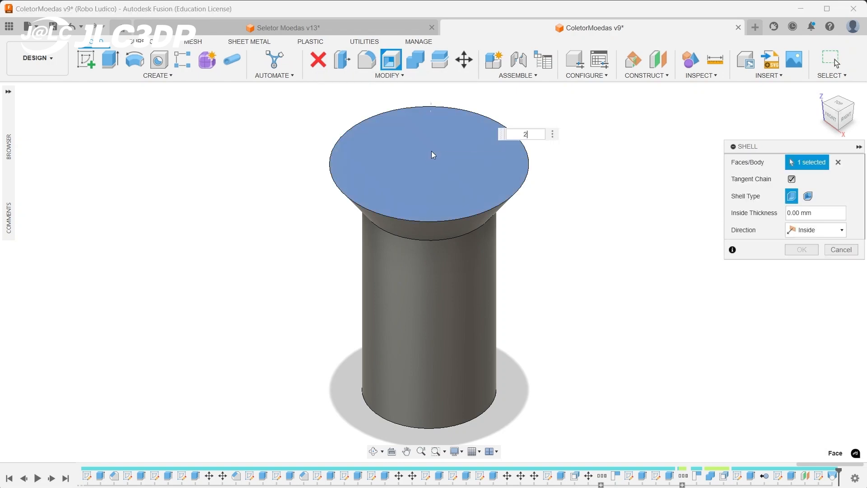
{"action": "key", "text": "Return"}
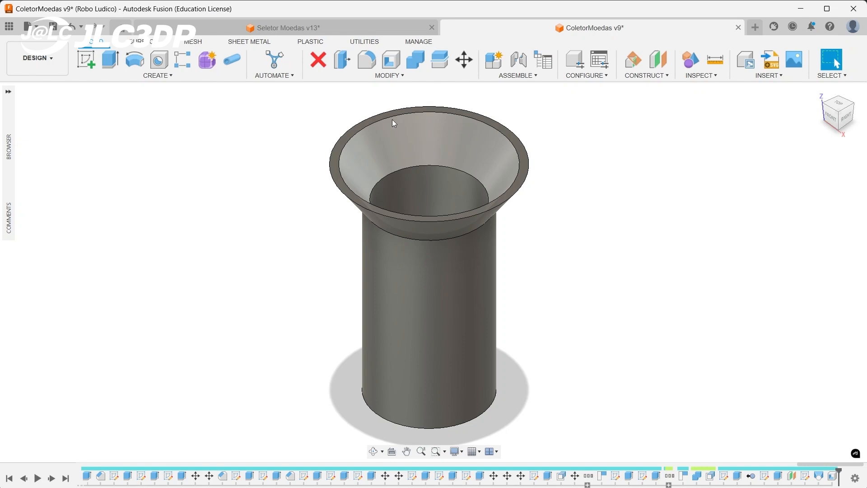
- Offset the inner conical face of the funnel by -1 mm to thin its wall
{"action": "left_click", "coordinate": [342, 64]}
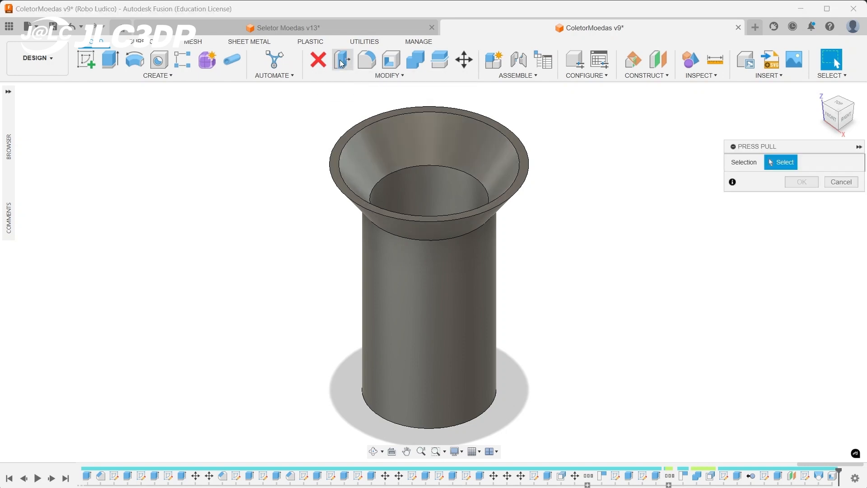
{"action": "left_click", "coordinate": [398, 137]}
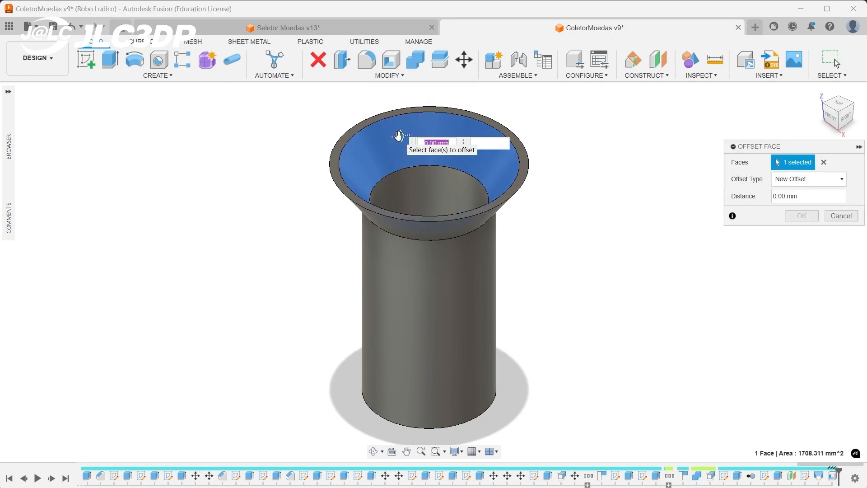
{"action": "type", "text": "-1"}
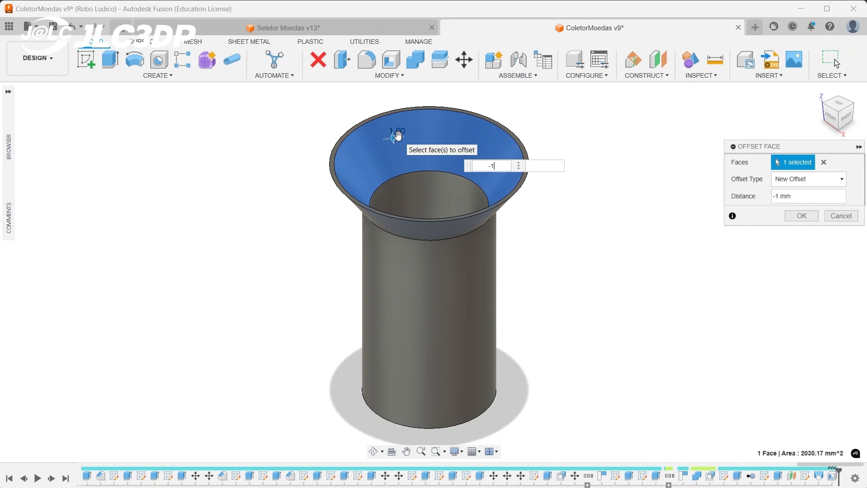
{"action": "key", "text": "Return"}
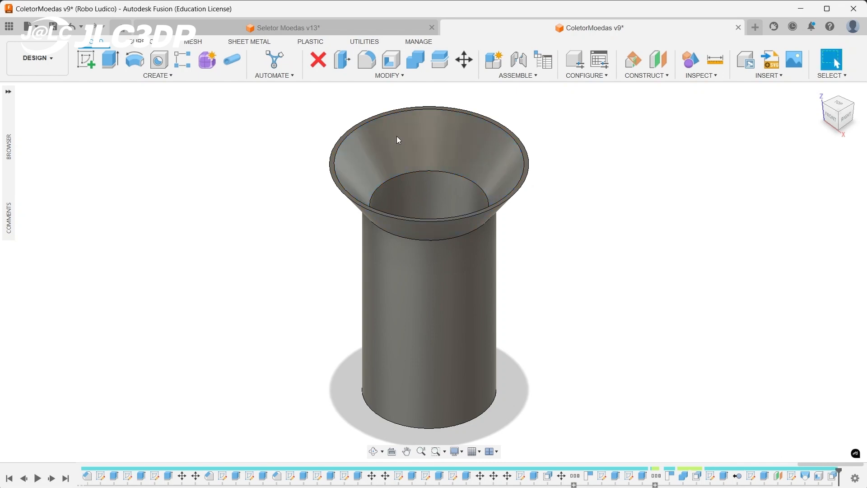
- Fillet the inner edge between the funnel's cone and the cylindrical bore with a 5 mm radius
{"action": "left_click", "coordinate": [365, 61]}
{"action": "left_click", "coordinate": [401, 179]}
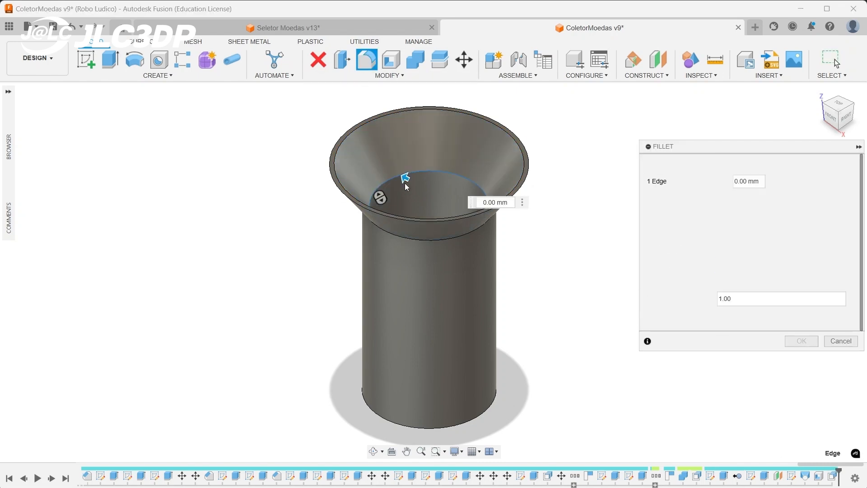
{"action": "type", "text": "5"}
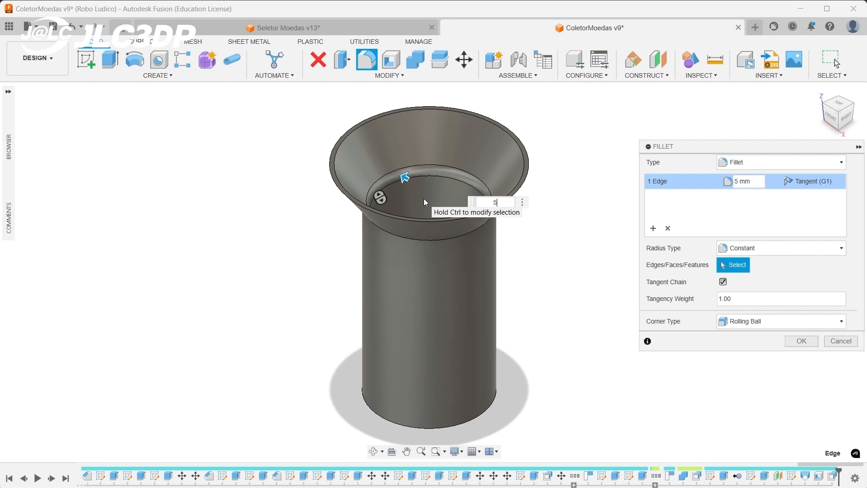
{"action": "key", "text": "Return"}
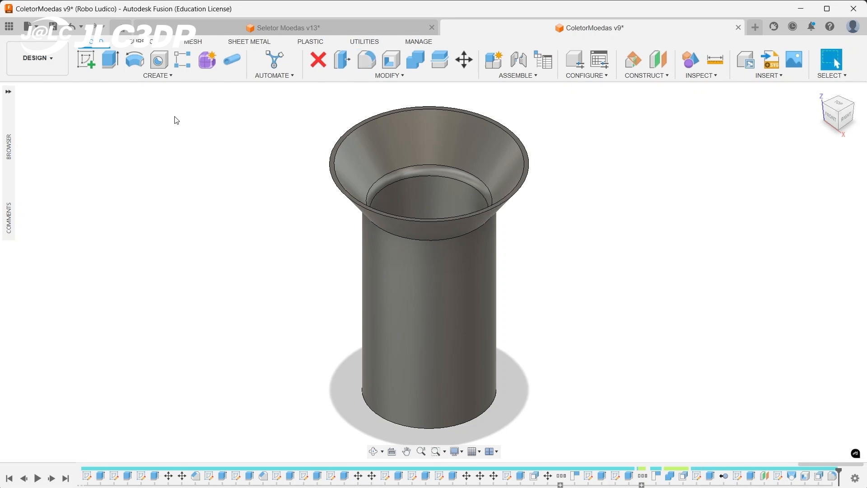
- Sketch on the tube's closed bottom face a 44 mm construction line from its centre in the negative Y direction
{"action": "left_click", "coordinate": [86, 59]}
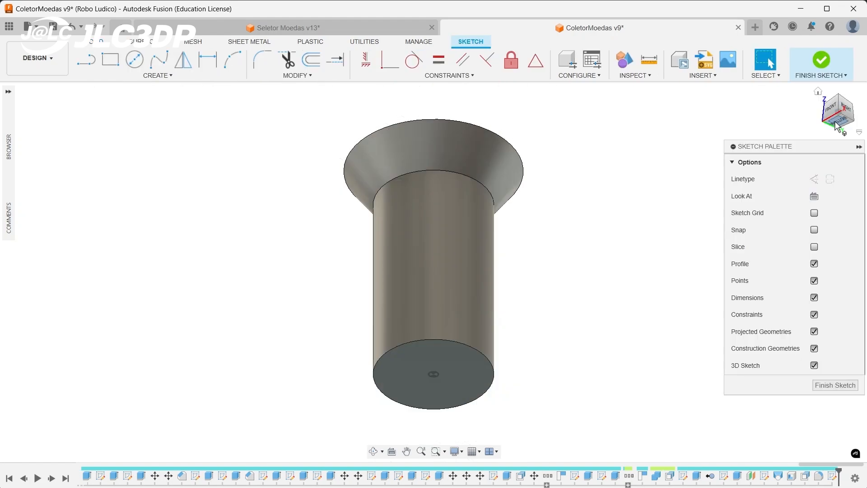
{"action": "left_click", "coordinate": [837, 123]}
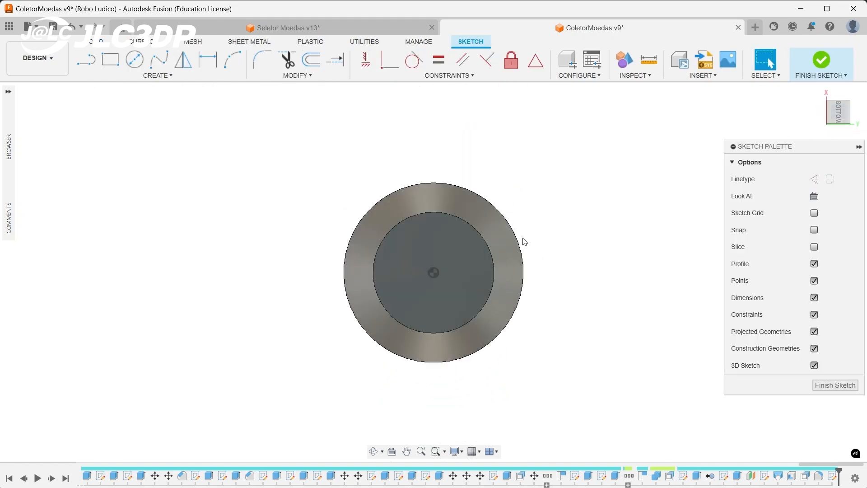
{"action": "key", "text": "l"}
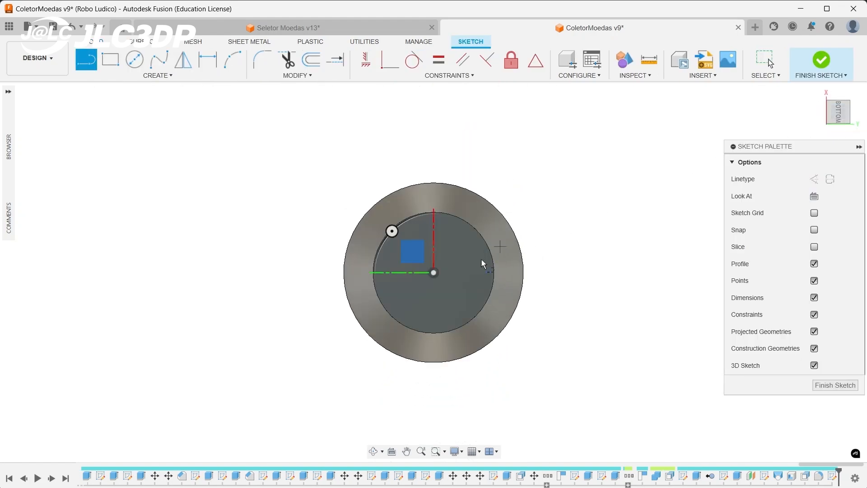
{"action": "left_click", "coordinate": [434, 273]}
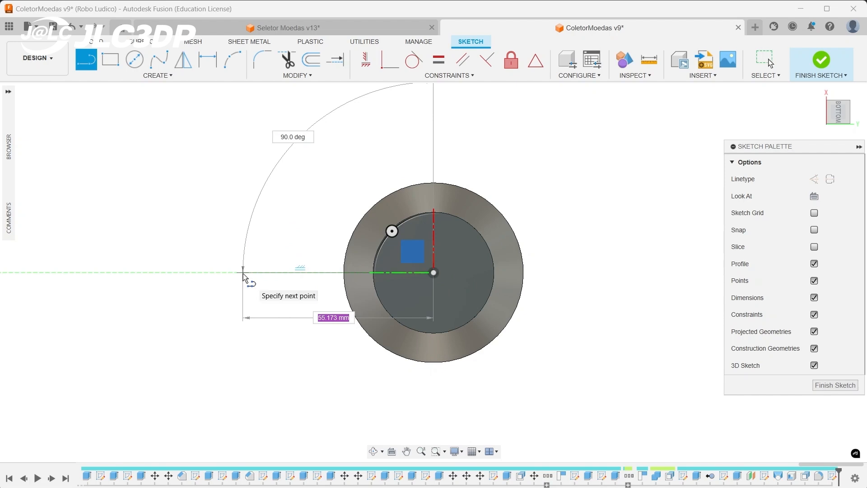
{"action": "left_click", "coordinate": [813, 180]}
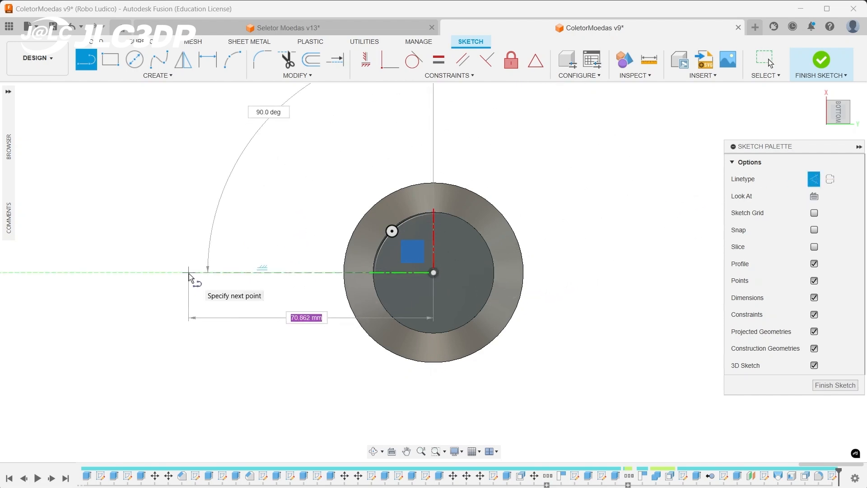
{"action": "type", "text": "44"}
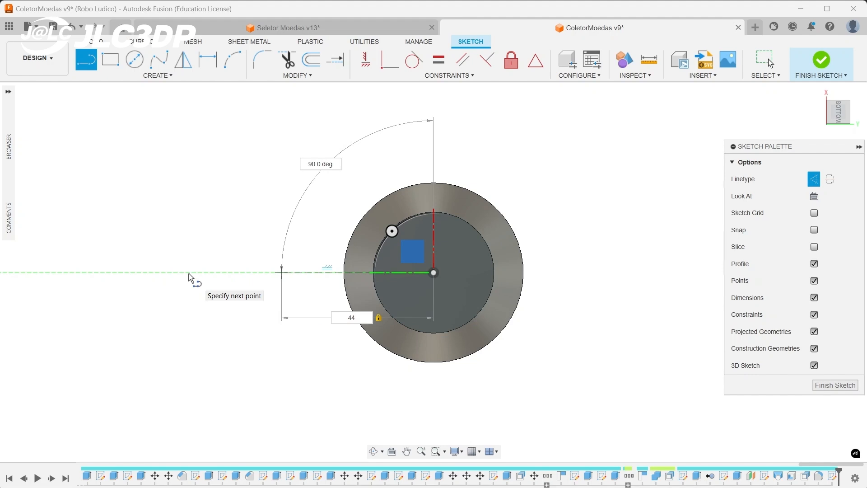
{"action": "key", "text": "Return"}
{"action": "key", "text": "Escape"}
{"action": "scroll", "coordinate": [373, 300], "scroll_direction": "down", "scroll_amount": 2}
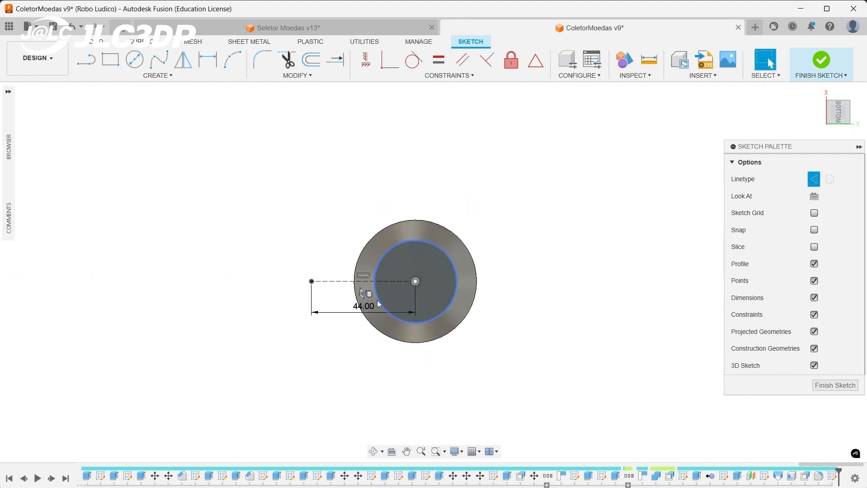
- Draw an 18 mm diameter circle centred on the free end of the 44 mm construction line
{"action": "left_click", "coordinate": [133, 62]}
{"action": "left_click", "coordinate": [807, 235]}
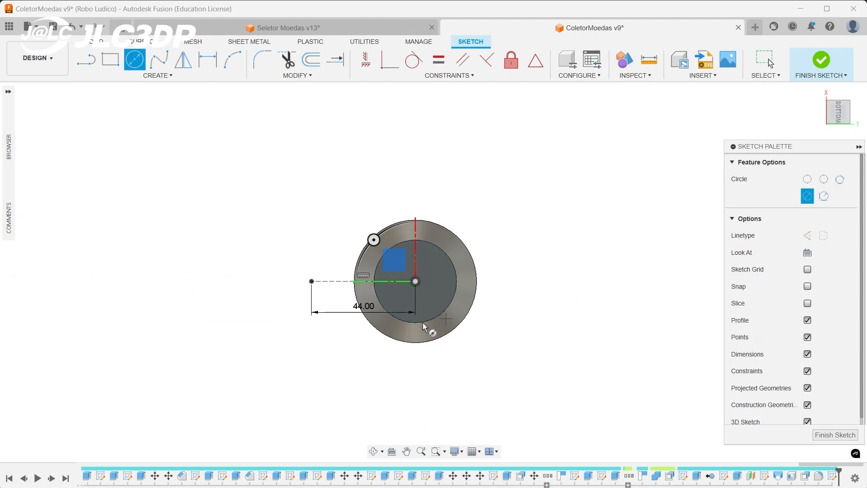
{"action": "left_click", "coordinate": [311, 281]}
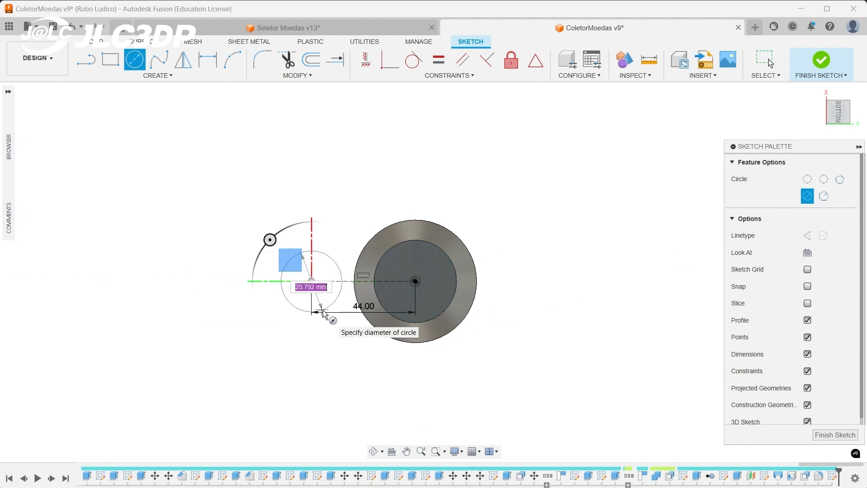
{"action": "type", "text": "4"}
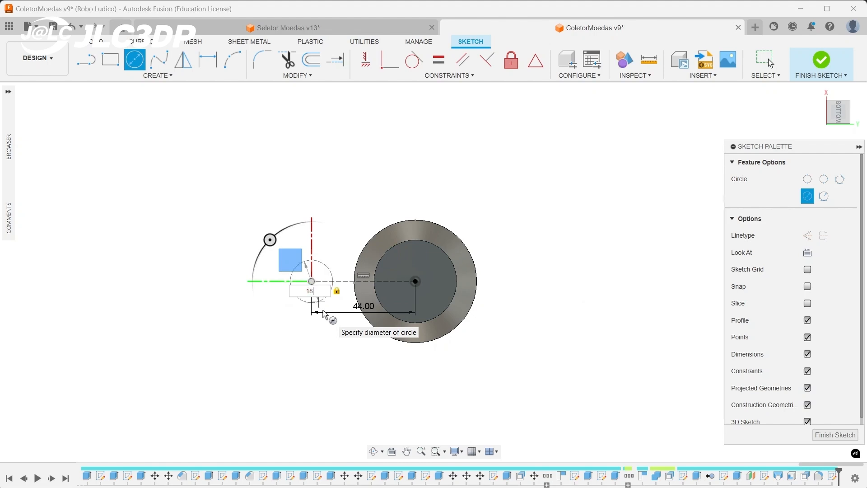
{"action": "key", "text": "Return"}
{"action": "key", "text": "Escape"}
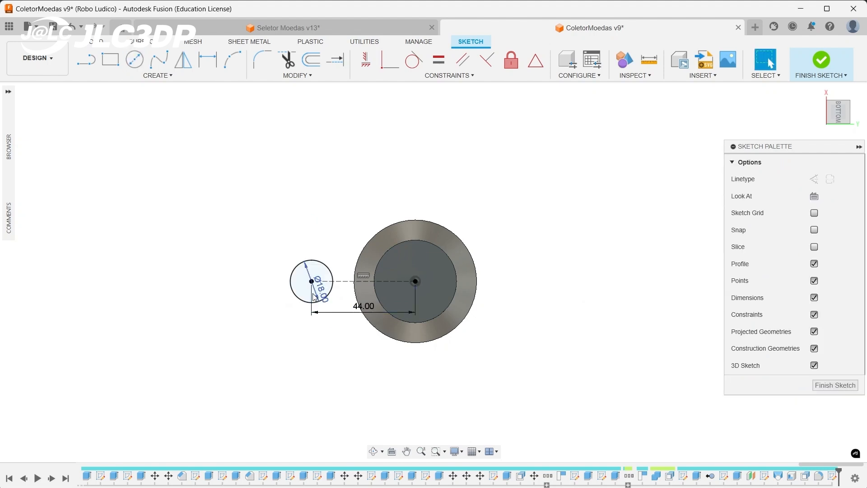
- Add a concentric 41 mm diameter circle around the 18 mm circle
{"action": "left_click", "coordinate": [135, 60]}
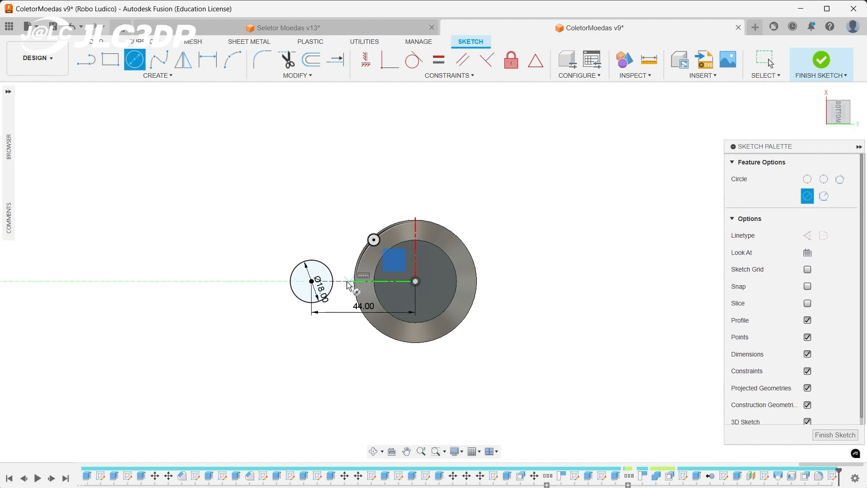
{"action": "left_click", "coordinate": [312, 281]}
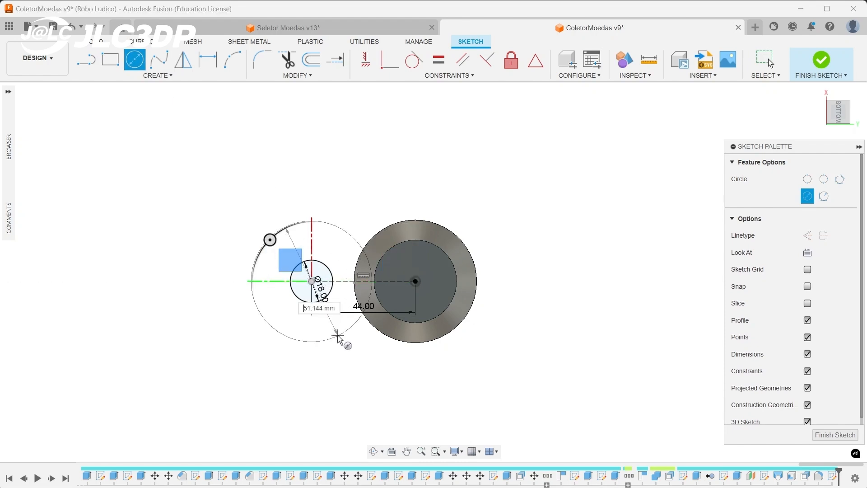
{"action": "type", "text": "41"}
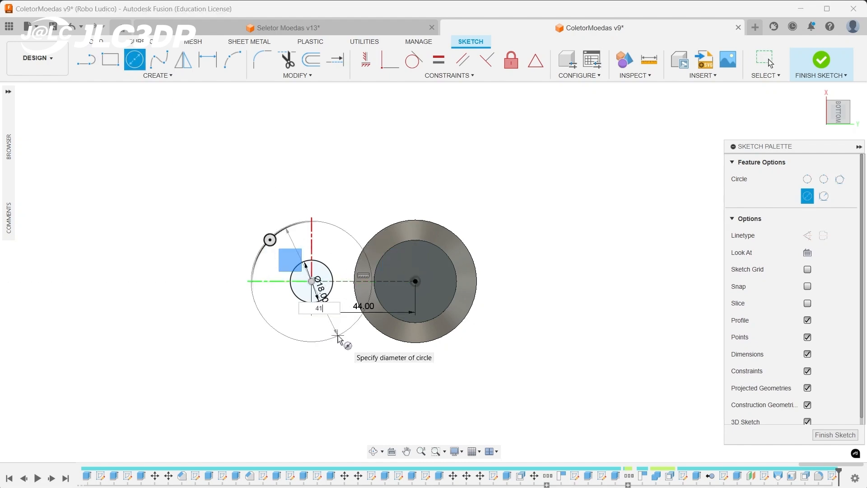
{"action": "key", "text": "Tab"}
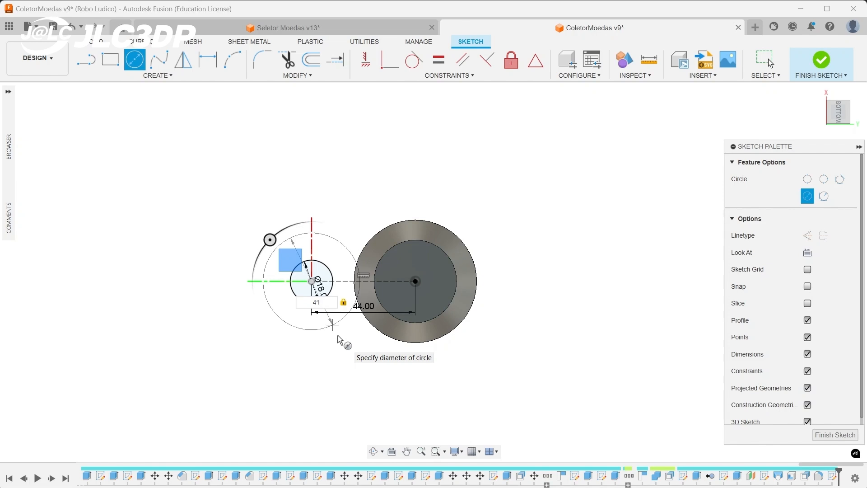
{"action": "key", "text": "Return"}
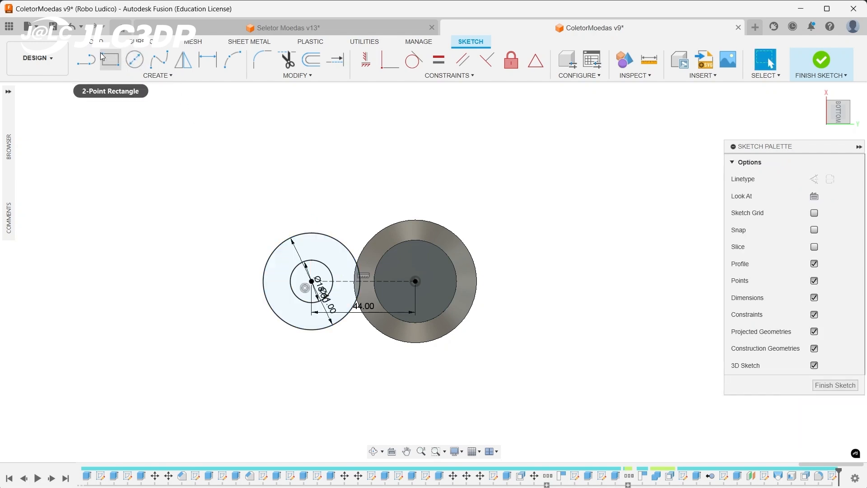
- Add a concentric 47 mm diameter circle around the 41 mm circle
{"action": "left_click", "coordinate": [134, 59]}
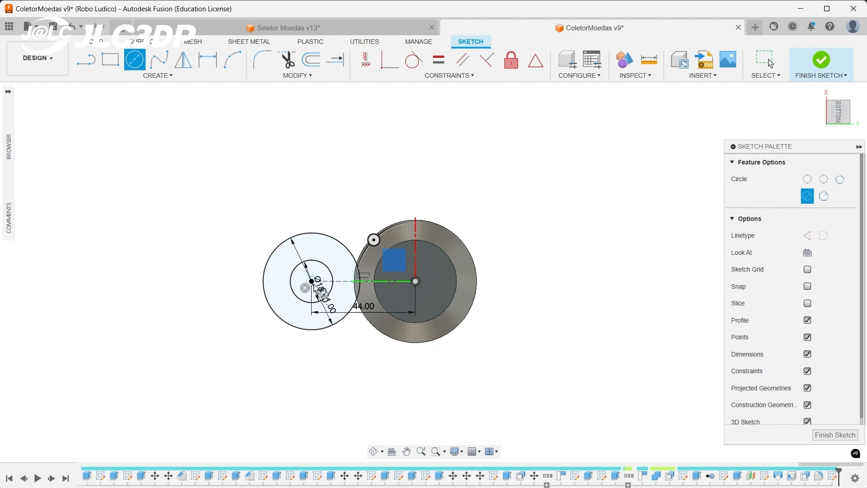
{"action": "left_click", "coordinate": [311, 281]}
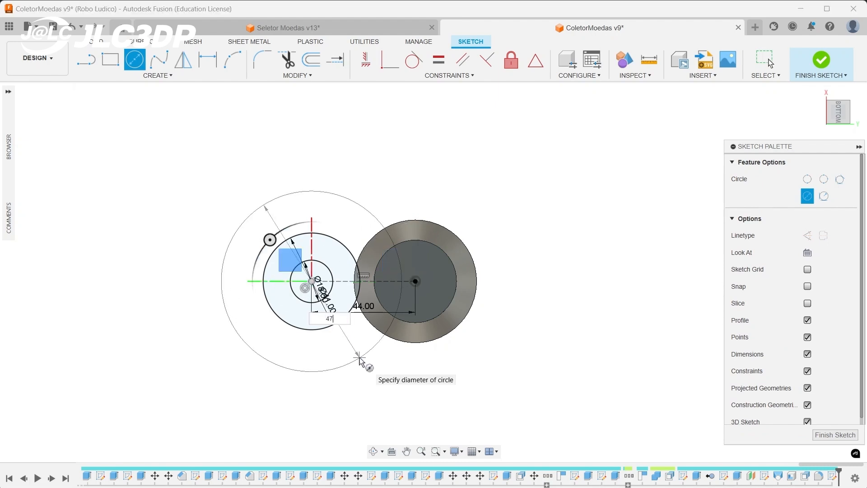
{"action": "type", "text": "47"}
{"action": "key", "text": "Tab"}
{"action": "key", "text": "Return"}
{"action": "key", "text": "Escape"}
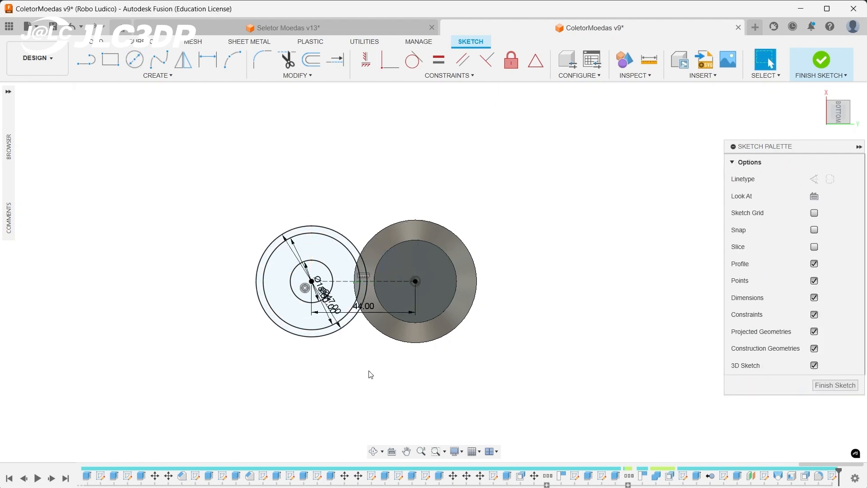
- Add a concentric 62 mm diameter circle around the 47 mm circle
{"action": "left_click", "coordinate": [134, 59]}
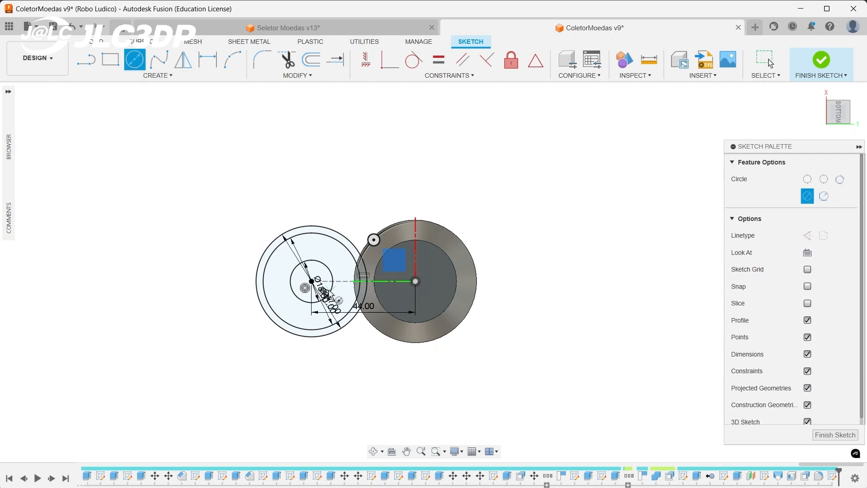
{"action": "left_click", "coordinate": [312, 281]}
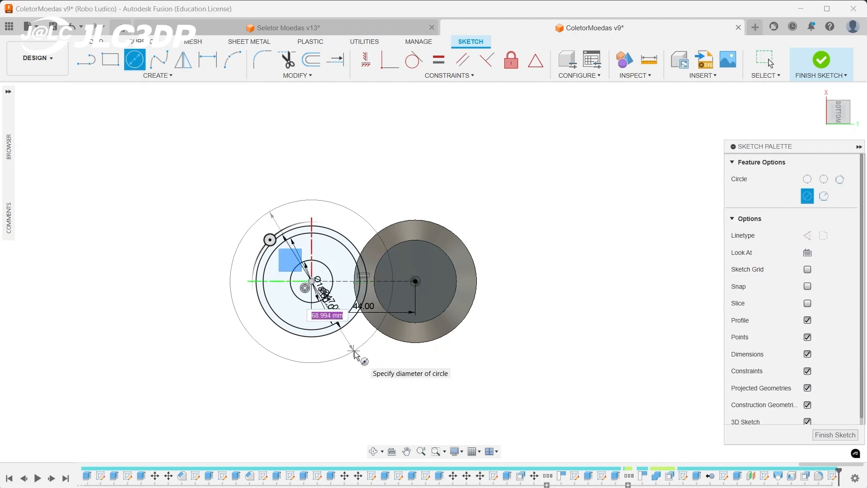
{"action": "type", "text": "62"}
{"action": "key", "text": "Return"}
{"action": "key", "text": "Escape"}
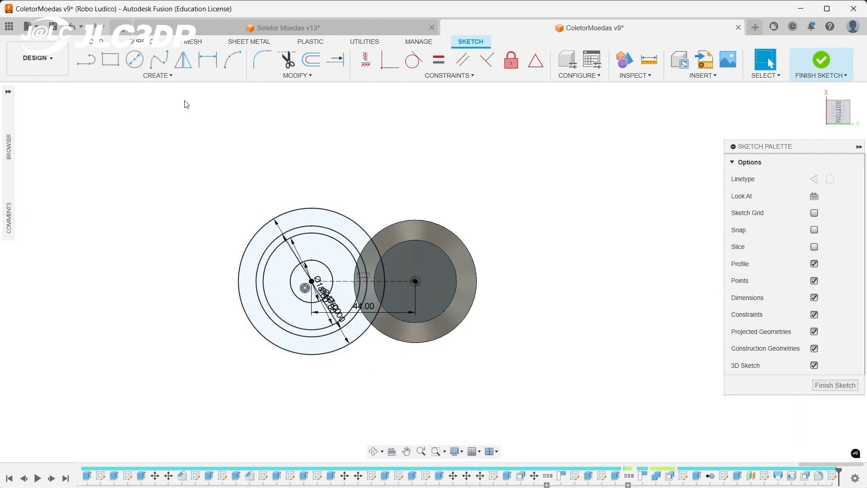
- Add a concentric 68 mm diameter circle around the 62 mm circle
{"action": "left_click", "coordinate": [133, 61]}
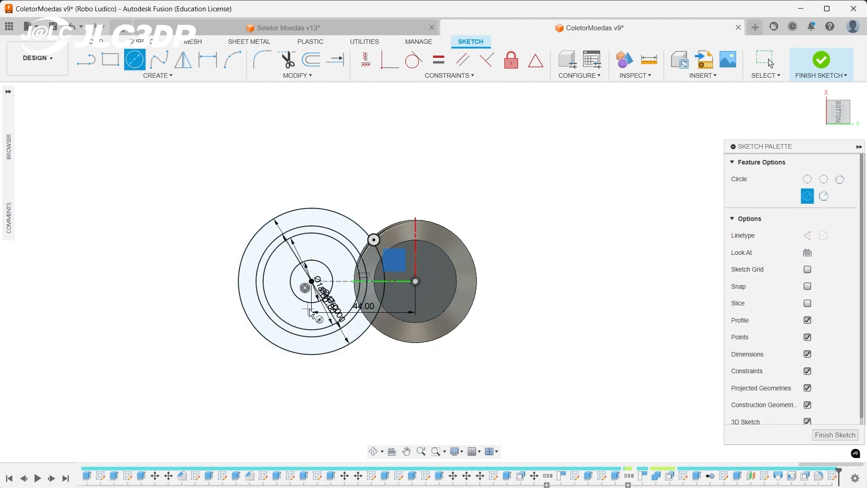
{"action": "left_click", "coordinate": [311, 281]}
{"action": "key", "text": "Return"}
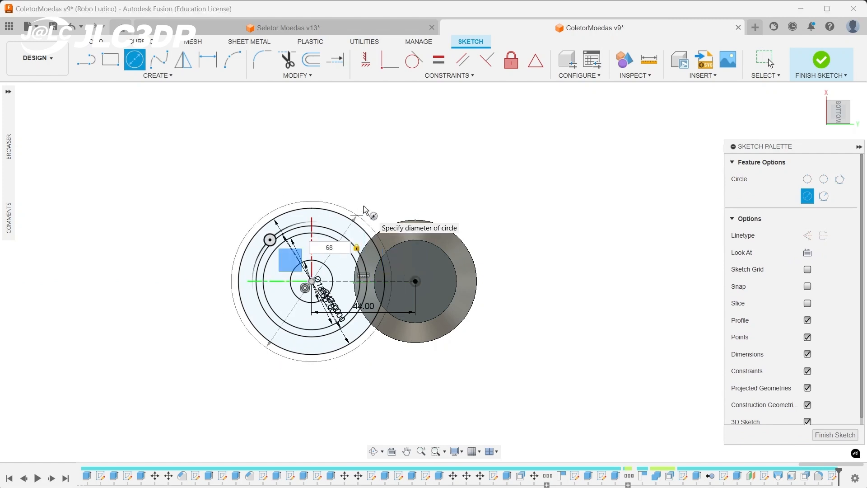
{"action": "key", "text": "Escape"}
- Add a concentric 80 mm diameter circle around the 68 mm circle
{"action": "key", "text": "c"}
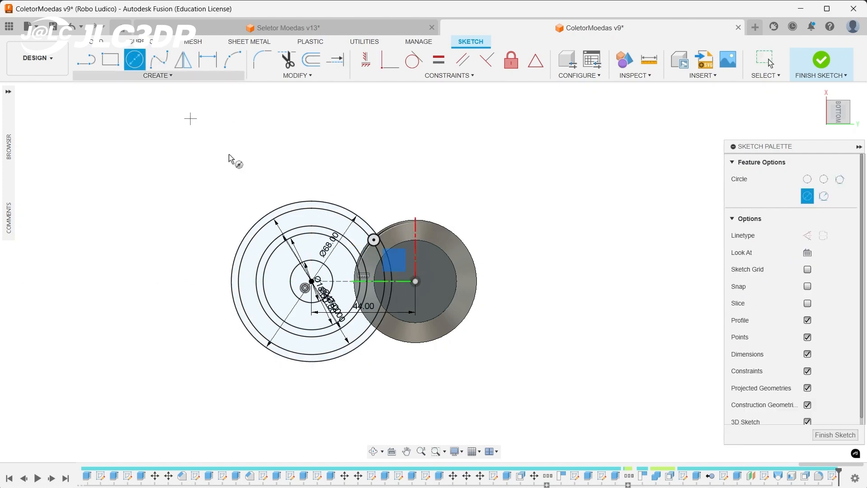
{"action": "left_click", "coordinate": [311, 281]}
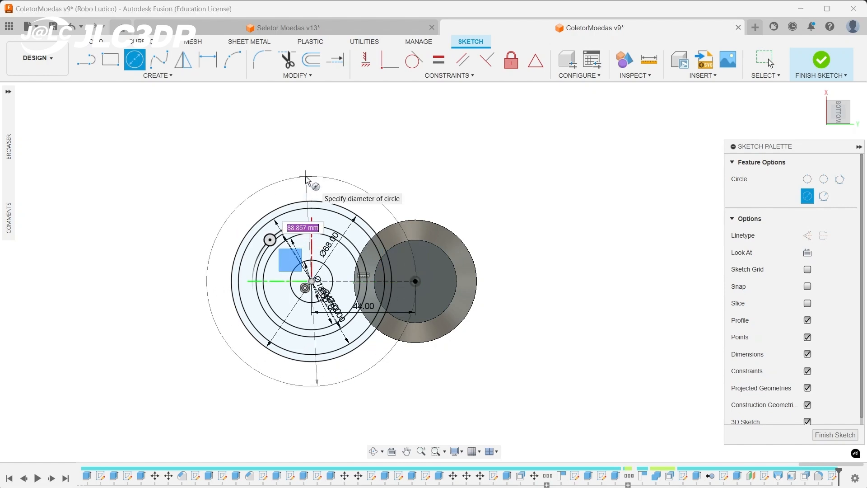
{"action": "key", "text": "Return"}
{"action": "key", "text": "Escape"}
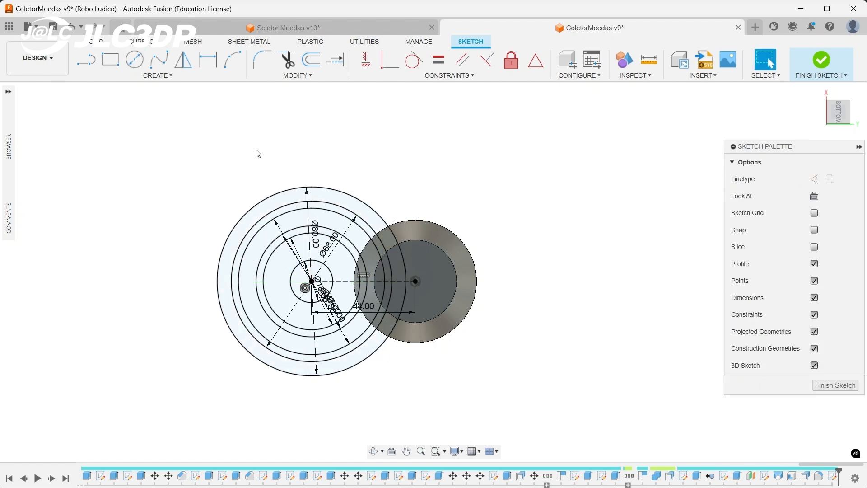
- Add a concentric 88 mm diameter circle around the 80 mm circle
{"action": "left_click", "coordinate": [135, 59]}
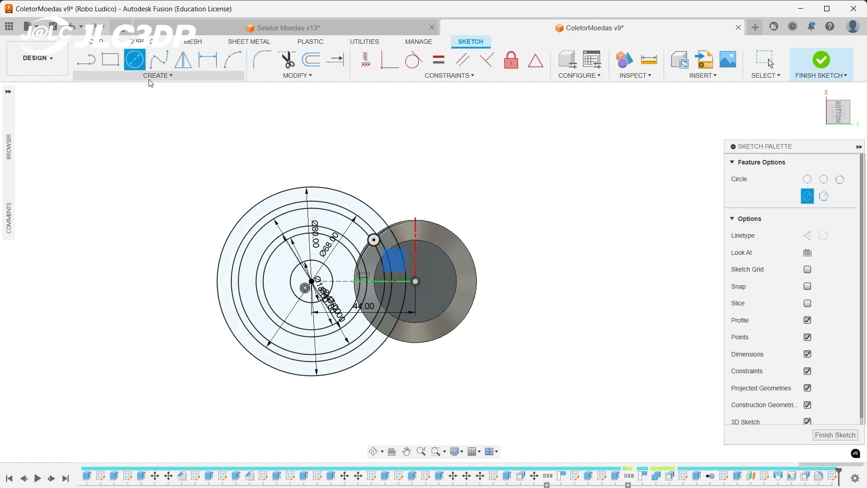
{"action": "left_click", "coordinate": [312, 281]}
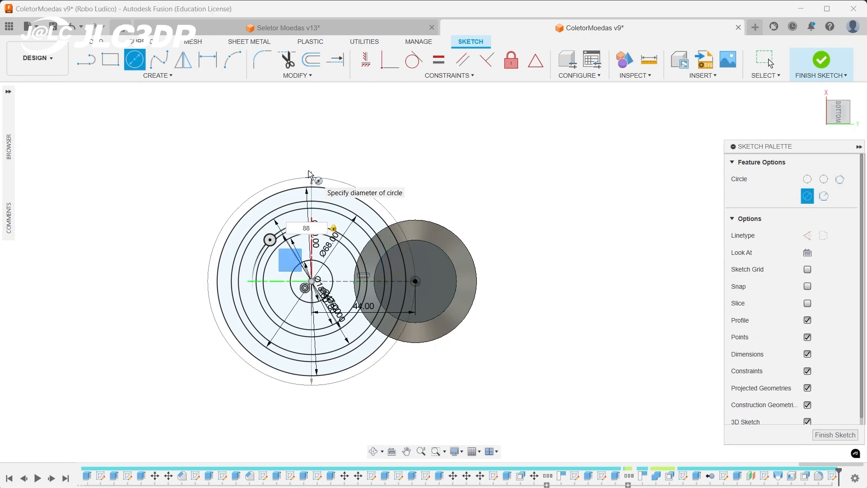
{"action": "key", "text": "Return"}
{"action": "key", "text": "Escape"}
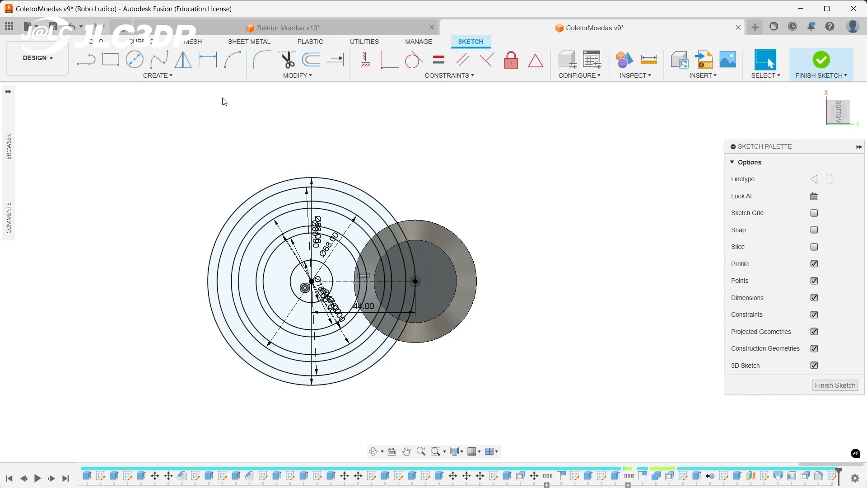
- Add a concentric 102 mm diameter circle around the 88 mm circle
{"action": "left_click", "coordinate": [134, 59]}
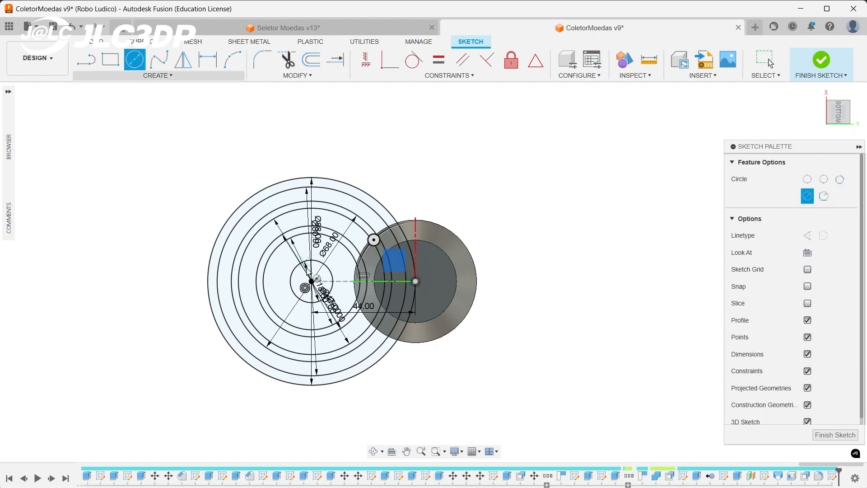
{"action": "left_click", "coordinate": [311, 281]}
{"action": "type", "text": "1"}
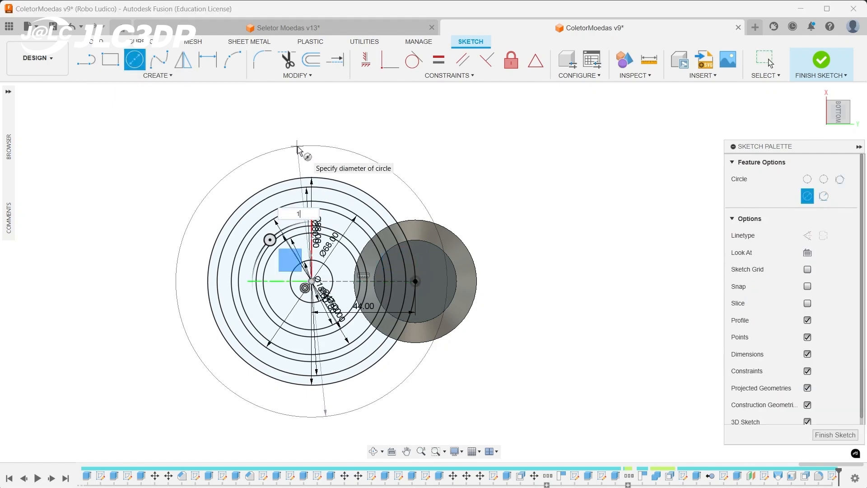
{"action": "type", "text": "02"}
{"action": "key", "text": "Return"}
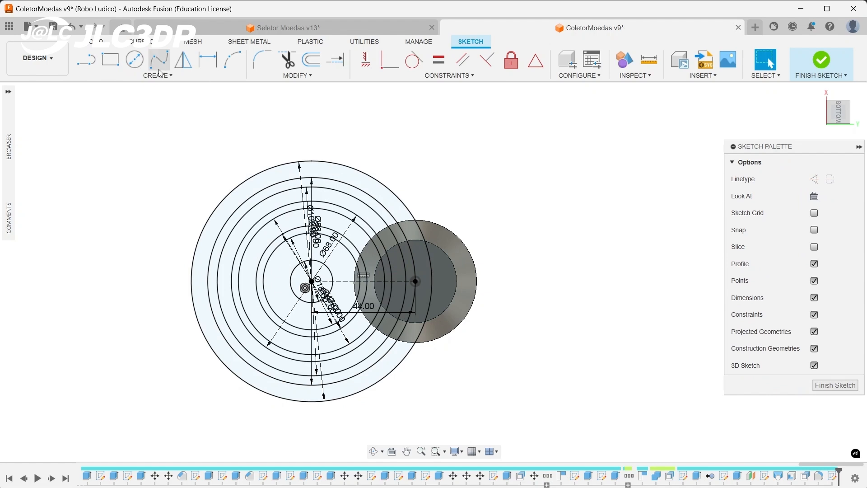
- Add a concentric 110 mm diameter circle around the 102 mm circle
{"action": "left_click", "coordinate": [311, 281]}
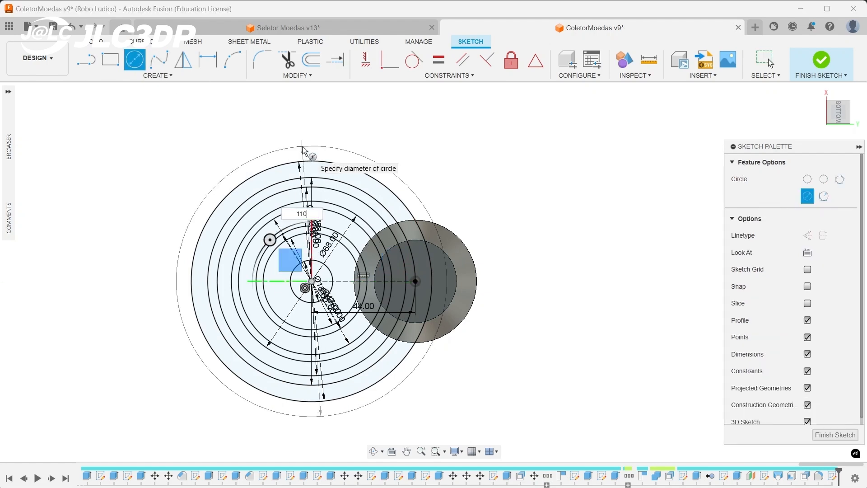
{"action": "key", "text": "Tab"}
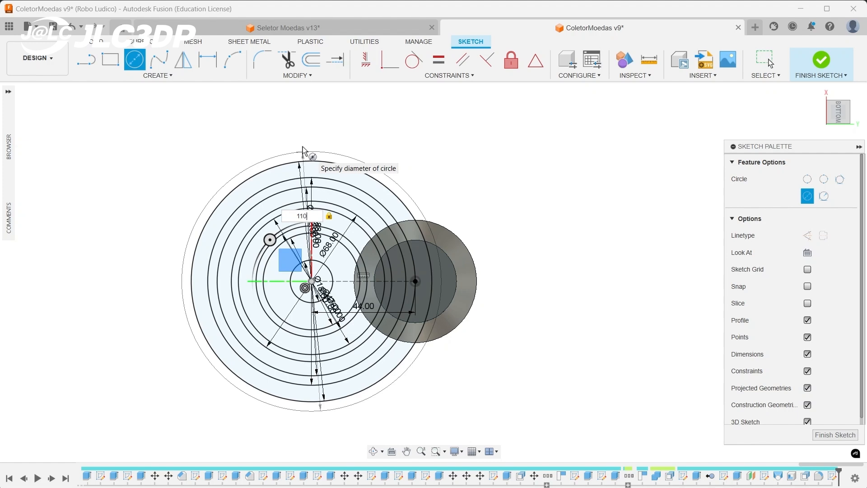
{"action": "key", "text": "Return"}
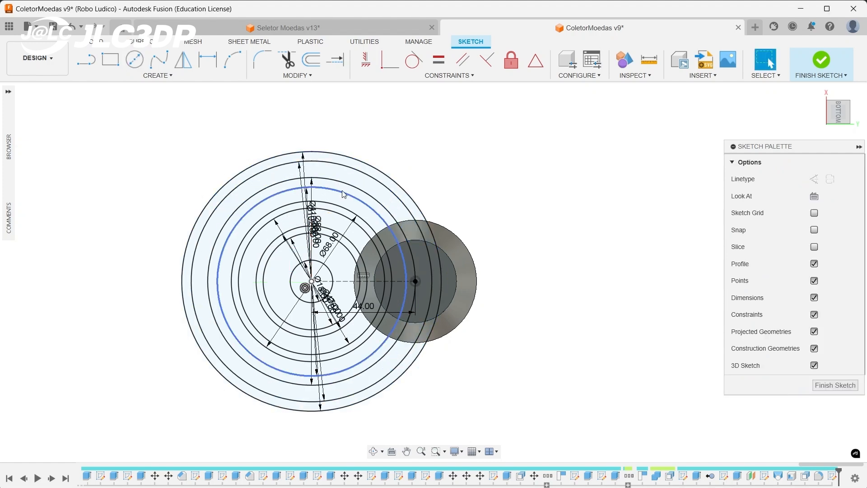
- Draw a center rectangle about 117 mm long and 3.2 mm wide from the circles' center, running along the 44 mm offset direction
{"action": "key", "text": "r"}
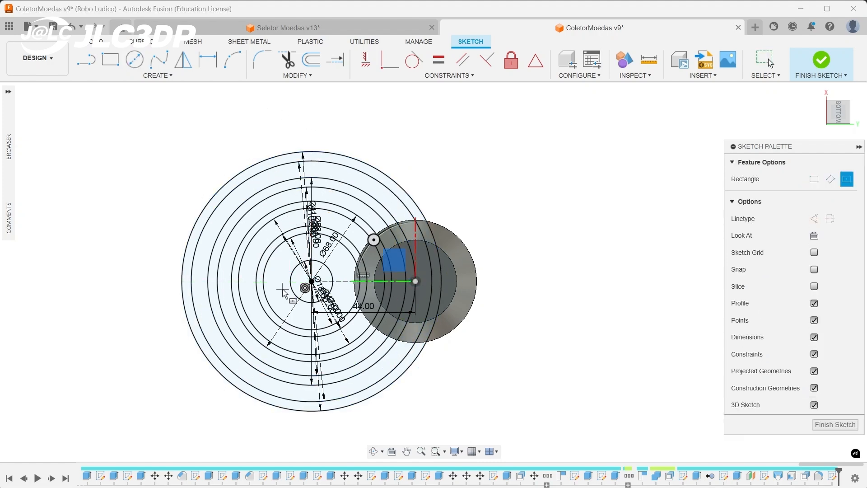
{"action": "left_click", "coordinate": [311, 281]}
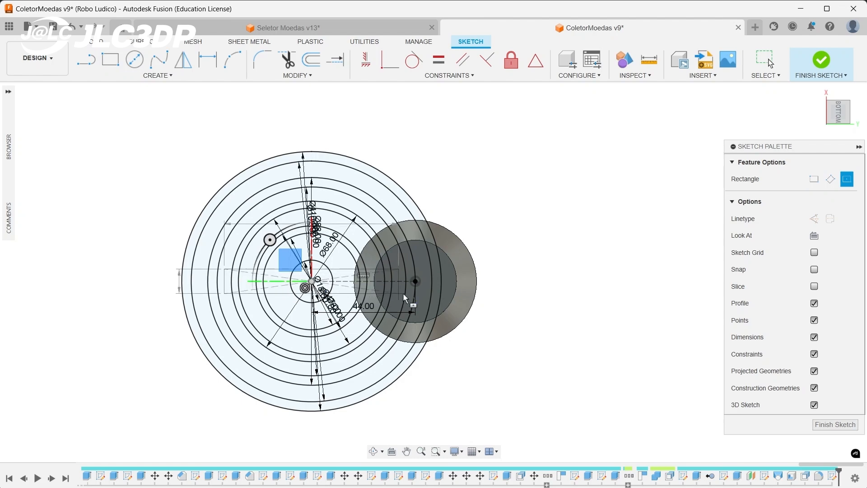
{"action": "scroll", "coordinate": [449, 288], "scroll_direction": "up", "scroll_amount": 2}
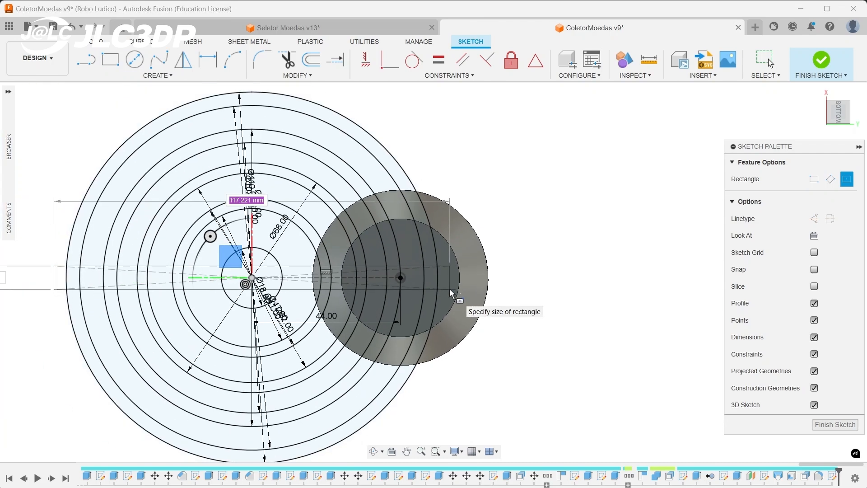
{"action": "key", "text": "Tab"}
{"action": "scroll", "coordinate": [450, 288], "scroll_direction": "down", "scroll_amount": 1}
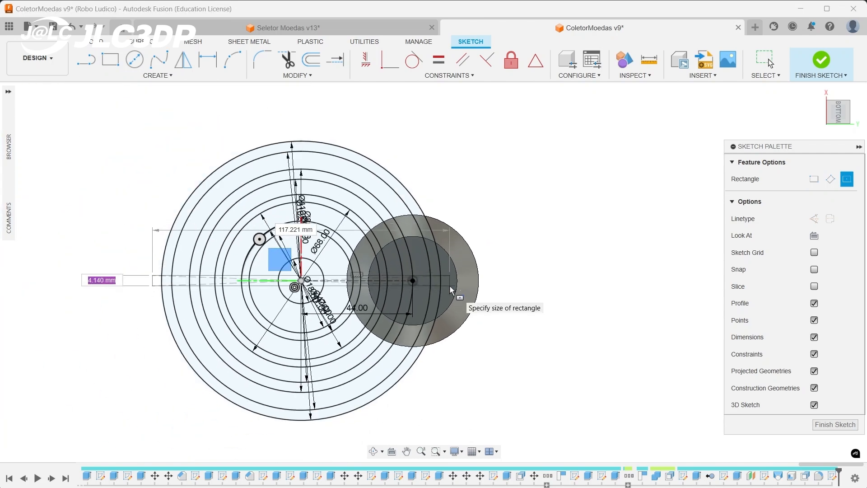
{"action": "type", "text": "3,2"}
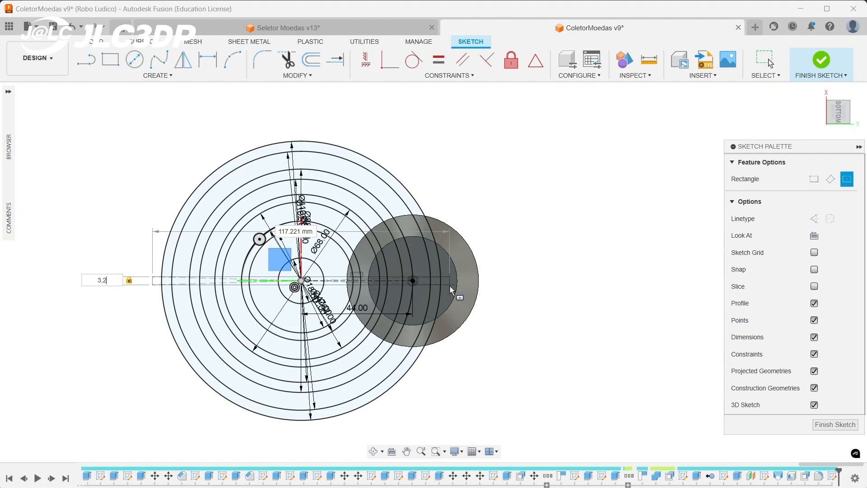
{"action": "key", "text": "Return"}
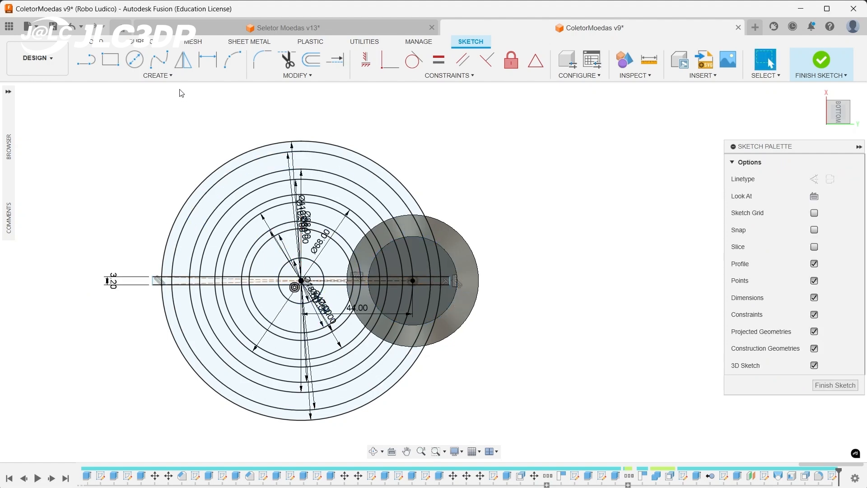
- Draw a second center rectangle from the same center, perpendicular to the first, about 123 mm long and 3.2 mm wide
{"action": "left_click", "coordinate": [110, 59]}
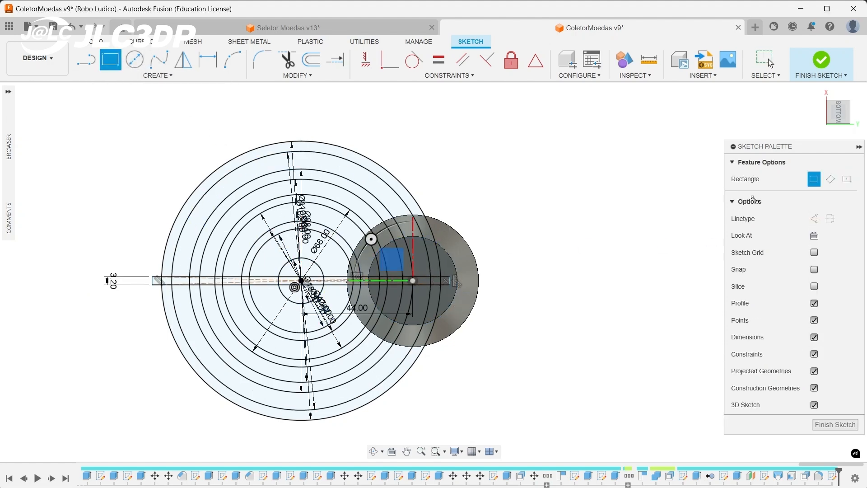
{"action": "left_click", "coordinate": [843, 182]}
{"action": "scroll", "coordinate": [298, 295], "scroll_direction": "up", "scroll_amount": 6}
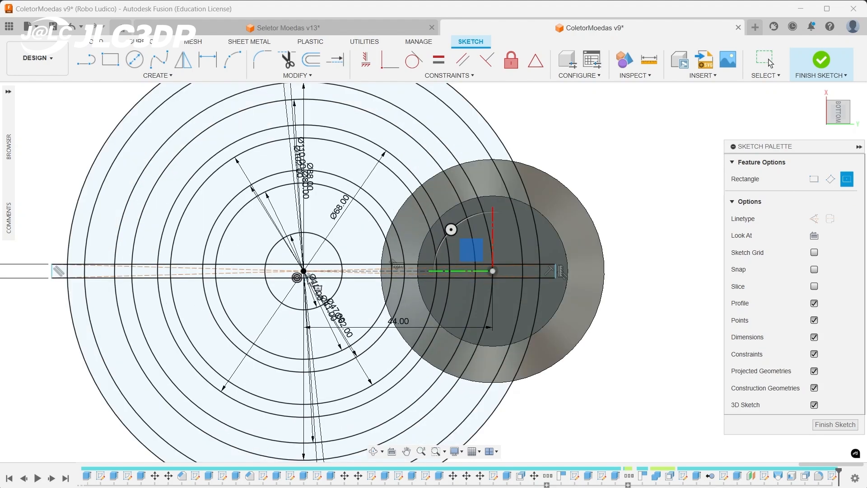
{"action": "left_click", "coordinate": [303, 272]}
{"action": "scroll", "coordinate": [304, 275], "scroll_direction": "down", "scroll_amount": 6}
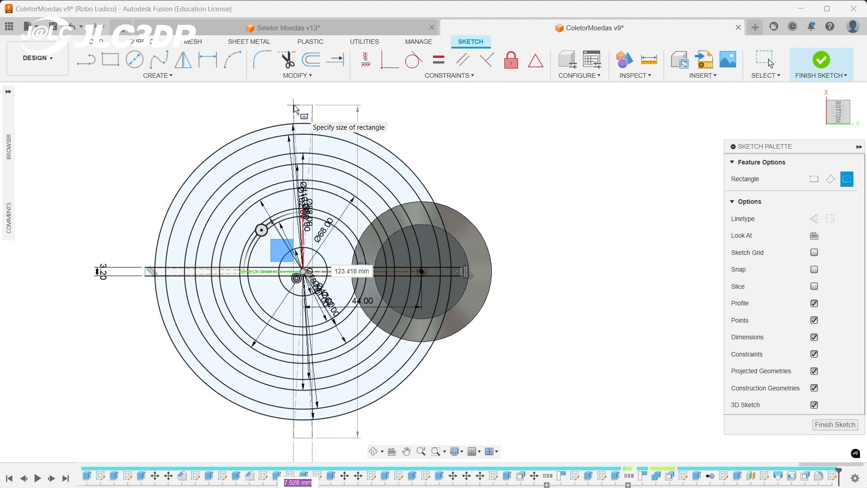
{"action": "key", "text": "Tab"}
{"action": "key", "text": "Tab"}
{"action": "type", "text": "3"}
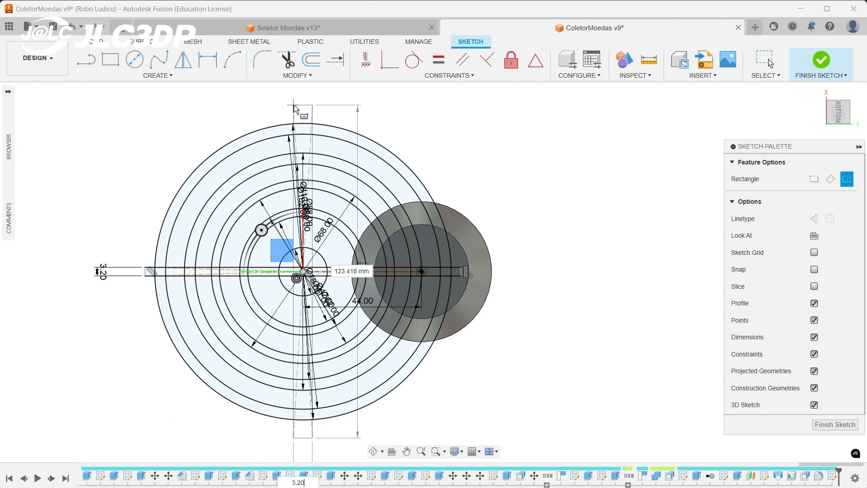
{"action": "key", "text": "Return"}
{"action": "scroll", "coordinate": [294, 106], "scroll_direction": "down", "scroll_amount": 2}
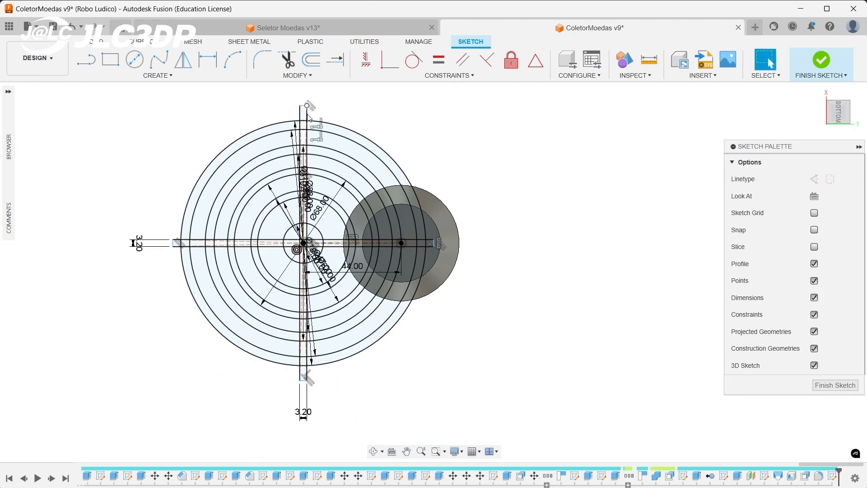
- Finish the sketch and start an Extrude with the left and front segments of the outermost ring and the crossing between them
{"action": "scroll", "coordinate": [286, 349], "scroll_direction": "up", "scroll_amount": 2}
{"action": "scroll", "coordinate": [297, 433], "scroll_direction": "up", "scroll_amount": 3}
{"action": "scroll", "coordinate": [305, 432], "scroll_direction": "down", "scroll_amount": 3}
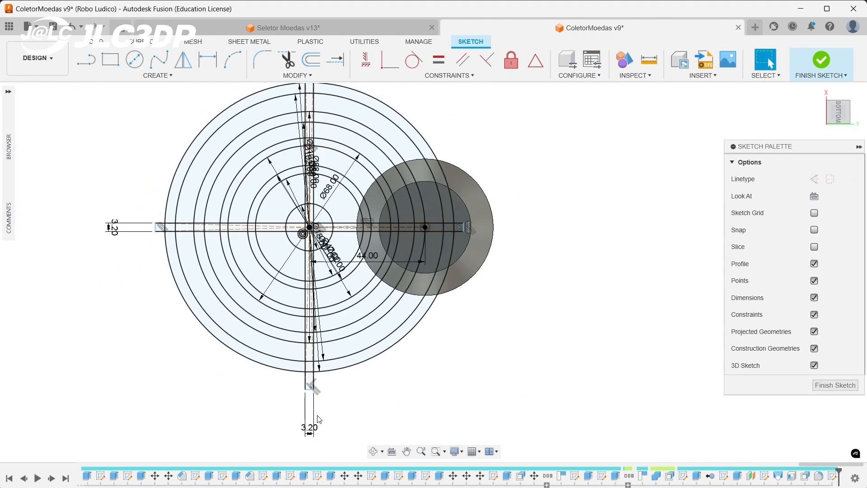
{"action": "scroll", "coordinate": [336, 367], "scroll_direction": "down", "scroll_amount": 2}
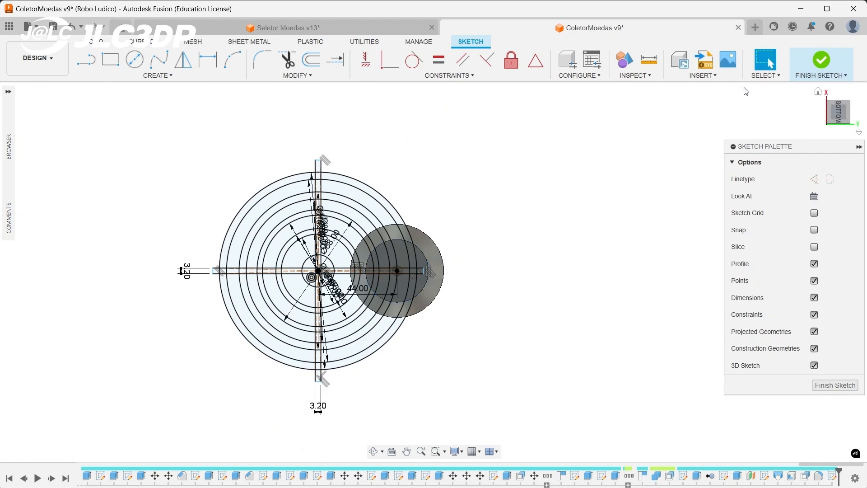
{"action": "left_click", "coordinate": [820, 67]}
{"action": "key", "text": "e"}
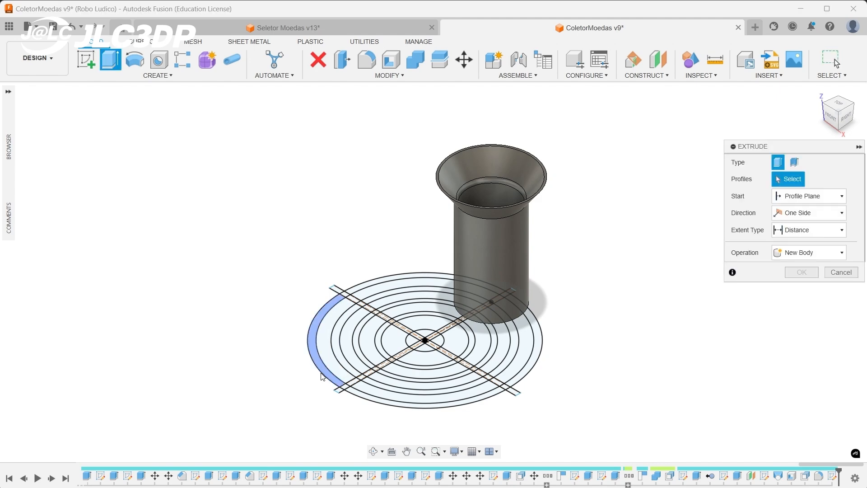
{"action": "scroll", "coordinate": [314, 362], "scroll_direction": "up", "scroll_amount": 4}
{"action": "scroll", "coordinate": [400, 417], "scroll_direction": "up", "scroll_amount": 5}
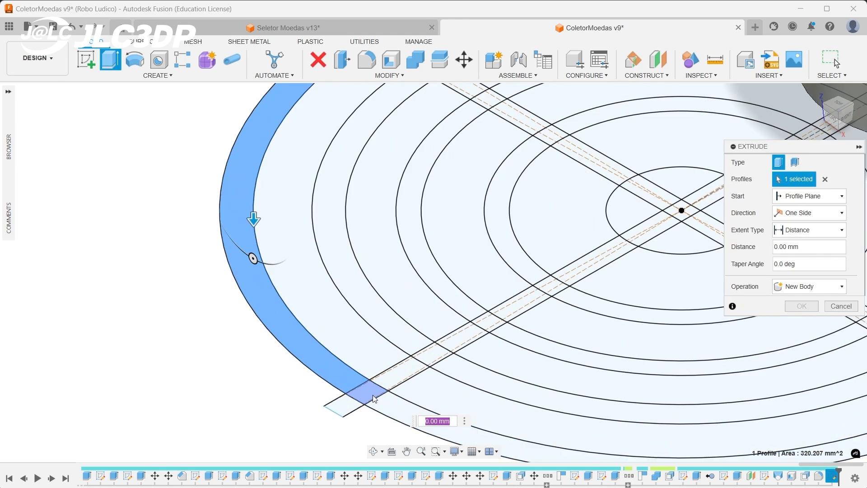
{"action": "left_click", "coordinate": [373, 395]}
{"action": "left_click", "coordinate": [402, 408]}
- Add the right and rear segments of the outermost ring and its crossings with the front-right and rear-left arms to the extrude profiles
{"action": "scroll", "coordinate": [347, 347], "scroll_direction": "down", "scroll_amount": 7}
{"action": "scroll", "coordinate": [692, 360], "scroll_direction": "up", "scroll_amount": 1}
{"action": "scroll", "coordinate": [693, 359], "scroll_direction": "up", "scroll_amount": 3}
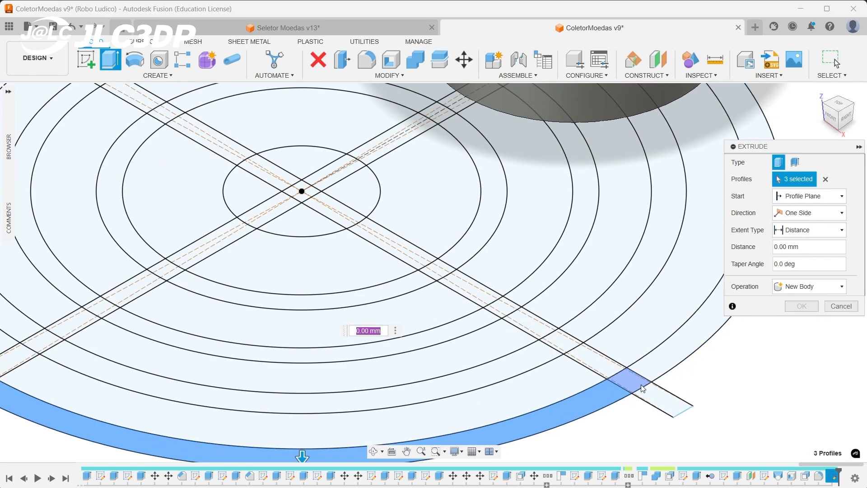
{"action": "left_click", "coordinate": [642, 384]}
{"action": "left_click", "coordinate": [662, 368]}
{"action": "scroll", "coordinate": [664, 396], "scroll_direction": "down", "scroll_amount": 4}
{"action": "scroll", "coordinate": [526, 223], "scroll_direction": "up", "scroll_amount": 1}
{"action": "scroll", "coordinate": [526, 223], "scroll_direction": "up", "scroll_amount": 2}
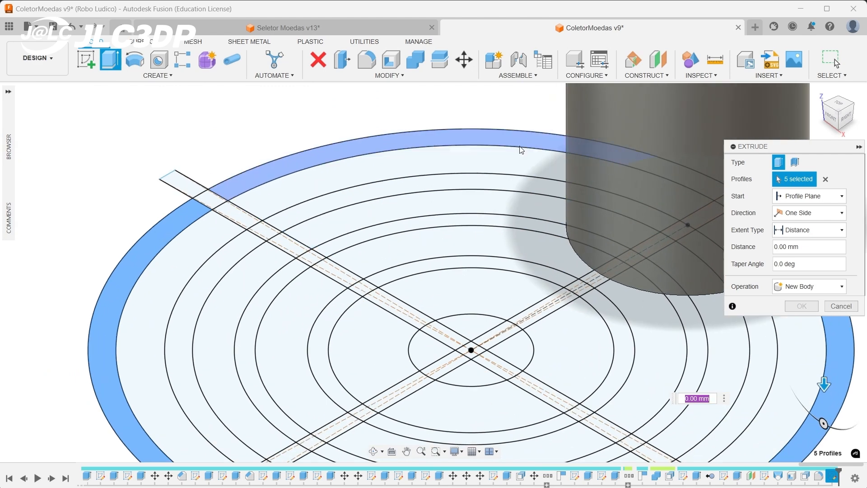
{"action": "left_click", "coordinate": [519, 144]}
{"action": "left_click", "coordinate": [216, 200]}
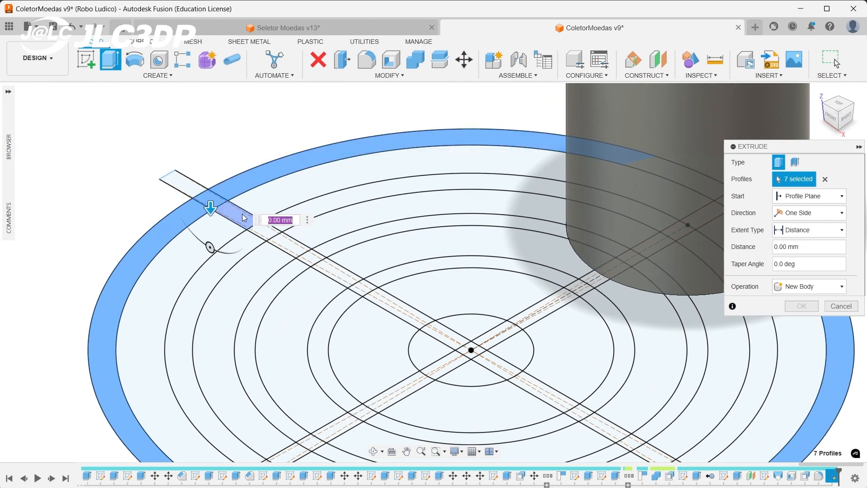
- Add the left and rear segments of the 80–88 mm and 62–68 mm rings to the profiles, with the rear-left arm pieces joining them
{"action": "left_click", "coordinate": [243, 217]}
{"action": "left_click", "coordinate": [247, 241]}
{"action": "left_click", "coordinate": [266, 229]}
{"action": "left_click", "coordinate": [289, 220]}
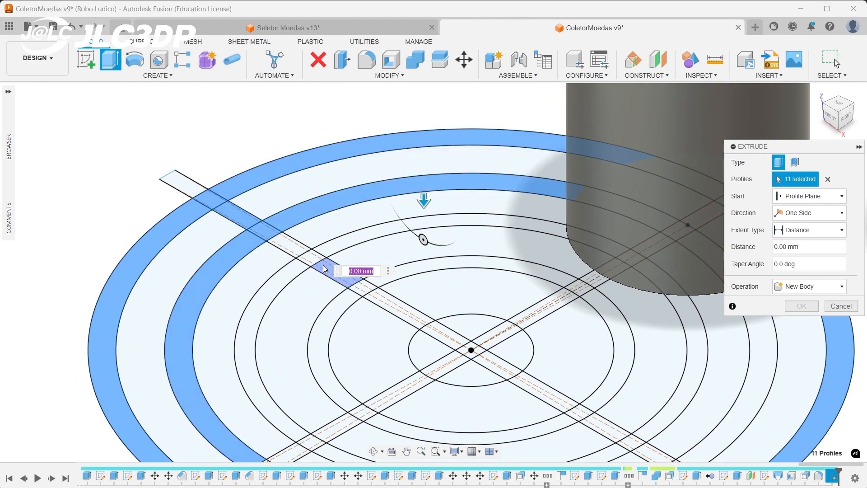
{"action": "left_click", "coordinate": [317, 260]}
{"action": "left_click", "coordinate": [290, 272]}
{"action": "left_click", "coordinate": [293, 244]}
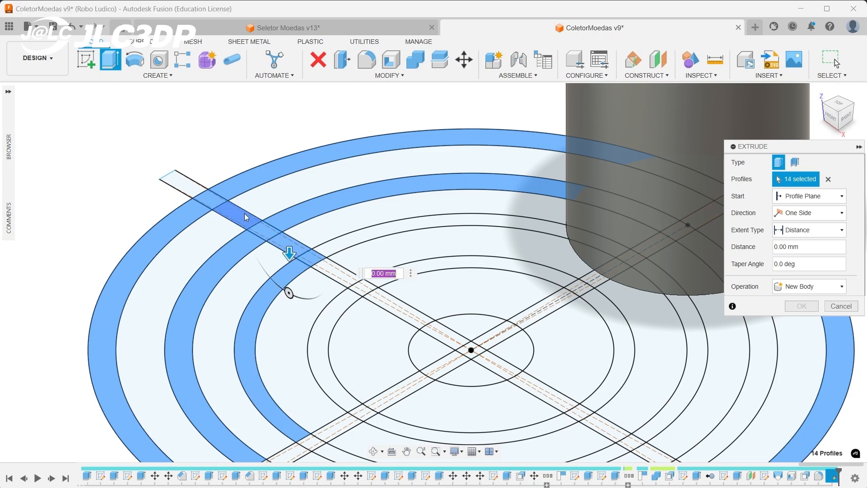
{"action": "left_click", "coordinate": [342, 239]}
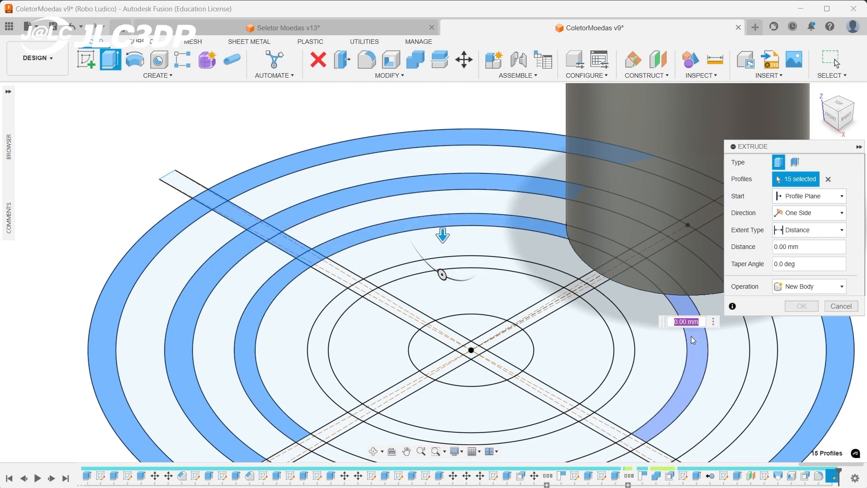
- Add the right and front segments of the 80–88 mm and 62–68 mm rings to the extrude profiles
{"action": "left_click", "coordinate": [763, 370]}
{"action": "scroll", "coordinate": [604, 301], "scroll_direction": "down", "scroll_amount": 3}
{"action": "scroll", "coordinate": [639, 386], "scroll_direction": "up", "scroll_amount": 3}
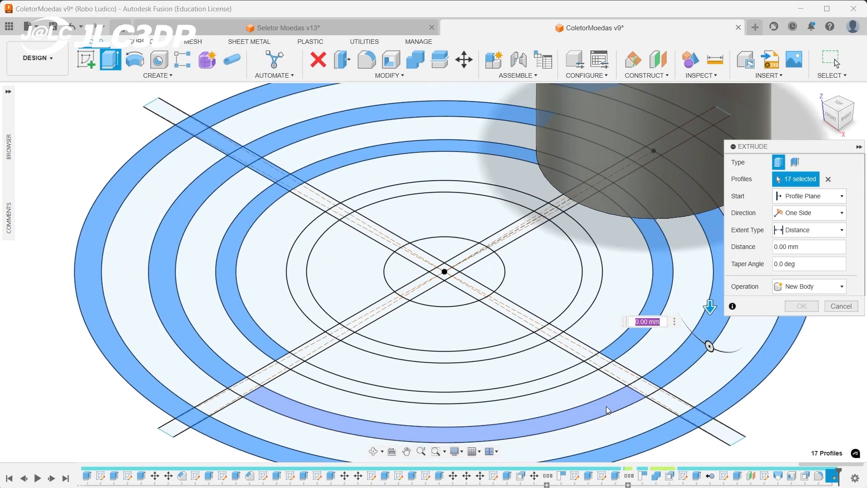
{"action": "left_click", "coordinate": [611, 403]}
{"action": "left_click", "coordinate": [571, 376]}
{"action": "left_click", "coordinate": [600, 363]}
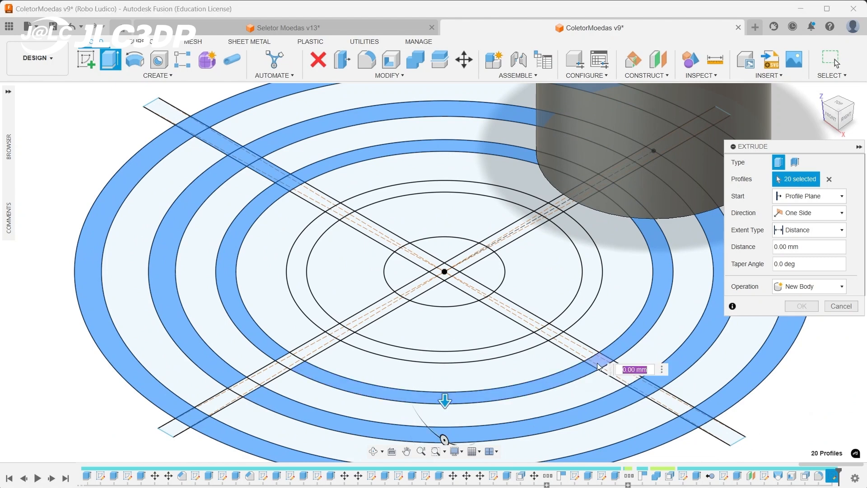
- Add the innermost ring's right segment to the profiles, with its adjoining front-right arm pieces and the rear-right arm in to the central disc
{"action": "left_click", "coordinate": [571, 341]}
{"action": "left_click", "coordinate": [550, 333]}
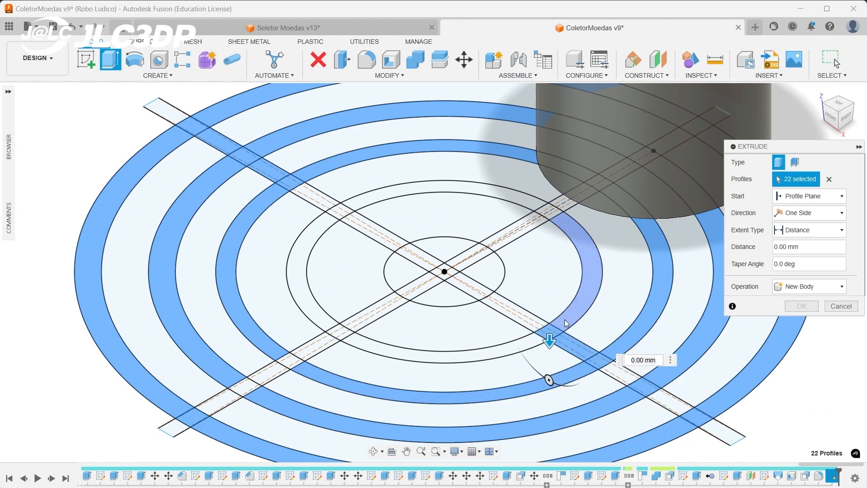
{"action": "left_click", "coordinate": [579, 297]}
{"action": "left_click", "coordinate": [551, 216]}
{"action": "left_click", "coordinate": [553, 220]}
{"action": "left_click", "coordinate": [574, 192]}
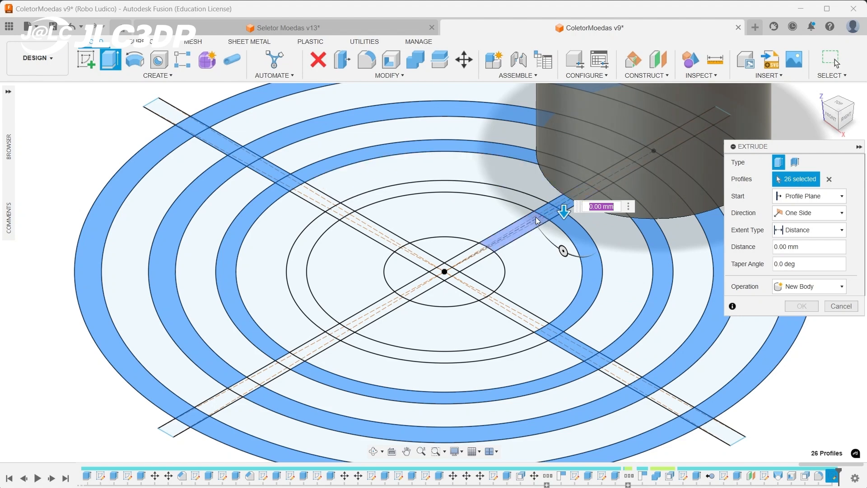
{"action": "left_click", "coordinate": [528, 226]}
- Add all regions of the central disc to the profiles, plus the front-right and rear-left arm pieces between it and the innermost ring
{"action": "left_click", "coordinate": [455, 251]}
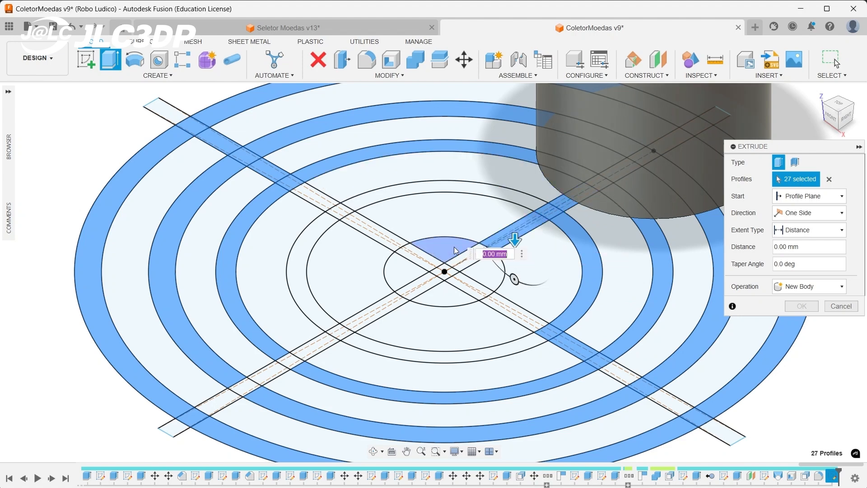
{"action": "left_click", "coordinate": [472, 261]}
{"action": "left_click", "coordinate": [488, 272]}
{"action": "left_click", "coordinate": [467, 286]}
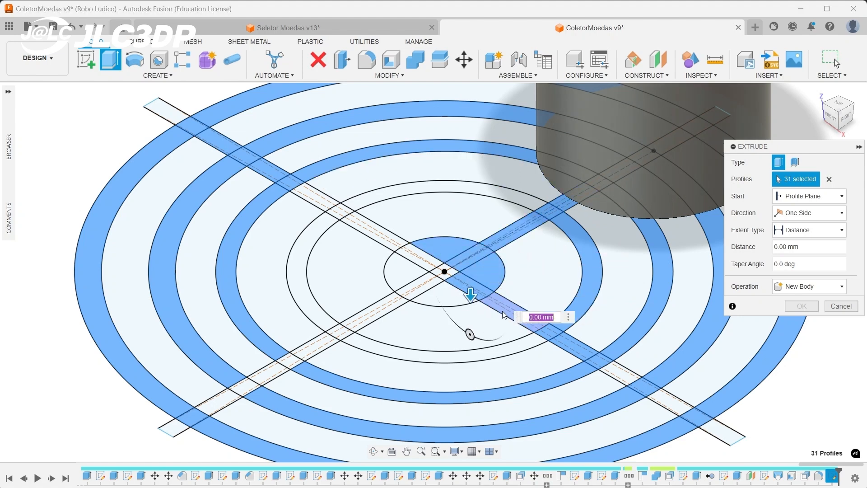
{"action": "left_click", "coordinate": [506, 310]}
{"action": "left_click", "coordinate": [458, 297]}
{"action": "left_click", "coordinate": [420, 279]}
{"action": "left_click", "coordinate": [403, 271]}
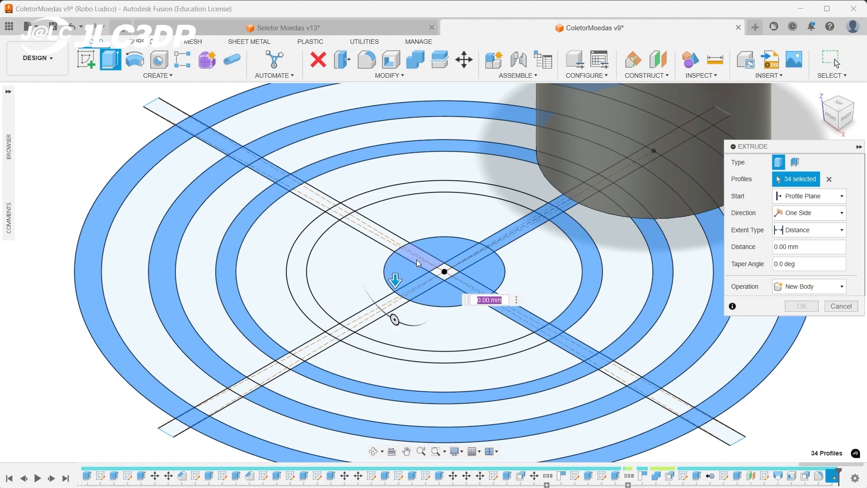
{"action": "left_click", "coordinate": [417, 259]}
{"action": "left_click", "coordinate": [439, 270]}
{"action": "left_click", "coordinate": [390, 239]}
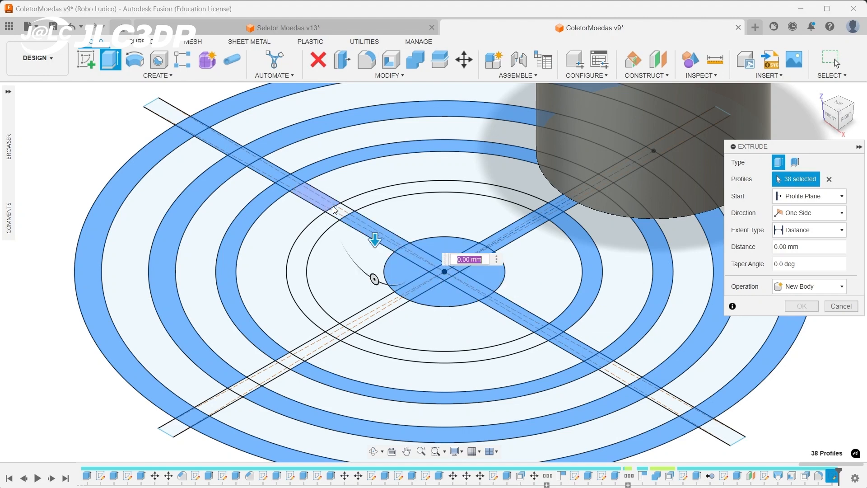
- Add the innermost ring's rear and left segments to the profiles, with the rear-left arm pieces crossing it and reaching the next ring
{"action": "left_click", "coordinate": [328, 202]}
{"action": "left_click", "coordinate": [343, 209]}
{"action": "left_click", "coordinate": [362, 202]}
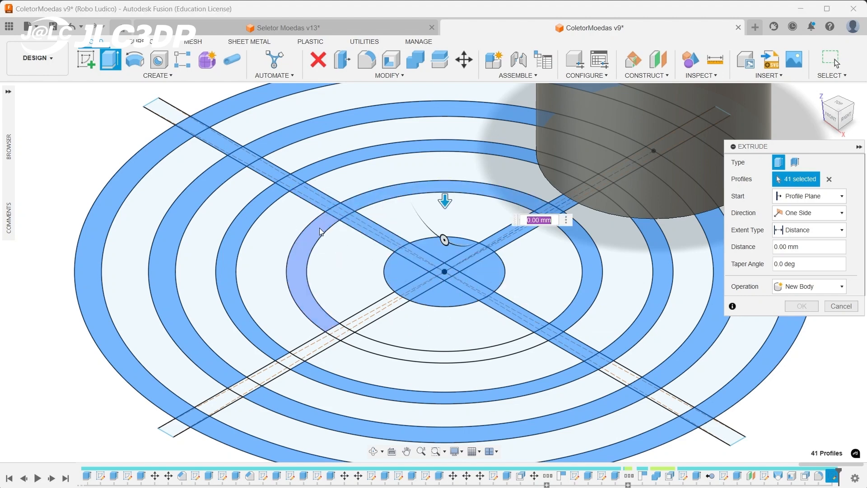
{"action": "left_click", "coordinate": [307, 278]}
- Add the front-left arm pieces from the outermost ring in to the central disc, plus the innermost ring's front segment, to the extrude profiles
{"action": "left_click", "coordinate": [234, 395]}
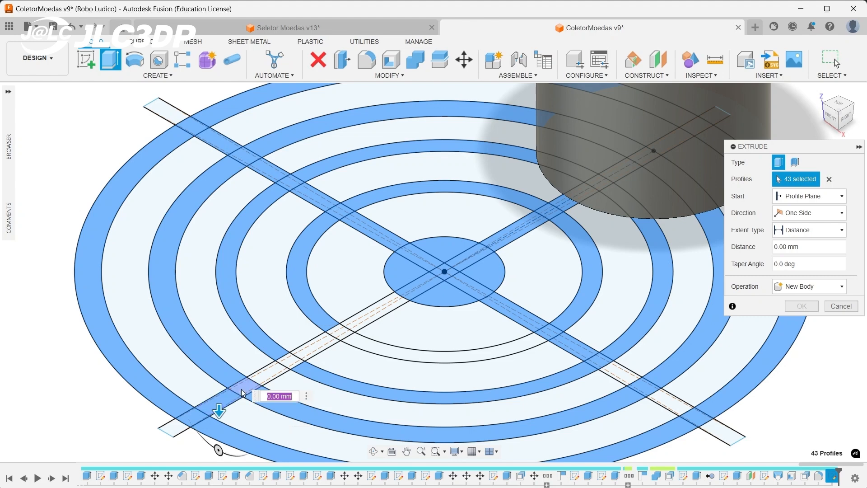
{"action": "left_click", "coordinate": [247, 387]}
{"action": "left_click", "coordinate": [270, 374]}
{"action": "left_click", "coordinate": [291, 361]}
{"action": "left_click", "coordinate": [309, 351]}
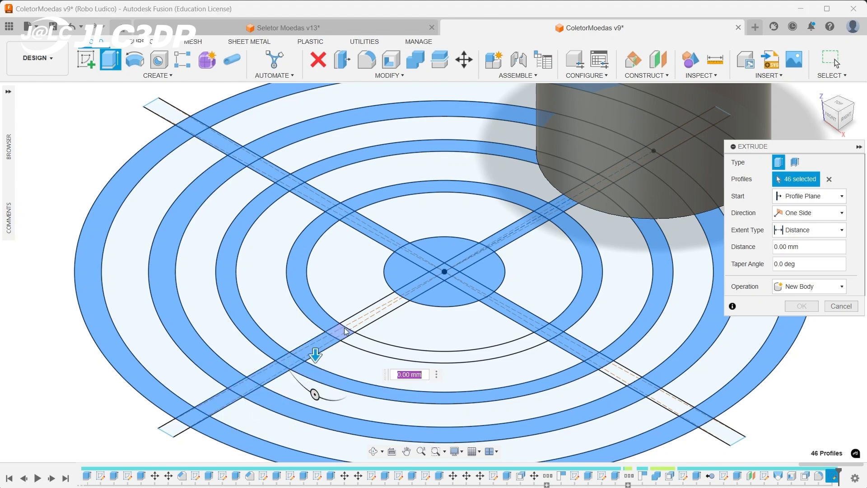
{"action": "left_click", "coordinate": [339, 329]}
{"action": "left_click", "coordinate": [365, 312]}
{"action": "left_click", "coordinate": [389, 350]}
- Add the remaining outer pieces of the front-right arm to the profiles and extrude them all -2.2 mm with the Join operation
{"action": "scroll", "coordinate": [389, 350], "scroll_direction": "down", "scroll_amount": 3}
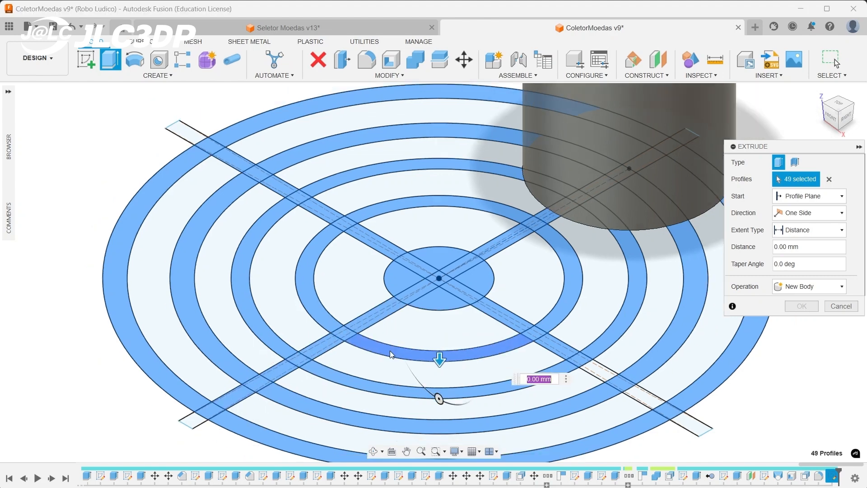
{"action": "scroll", "coordinate": [575, 389], "scroll_direction": "up", "scroll_amount": 2}
{"action": "left_click", "coordinate": [560, 387]}
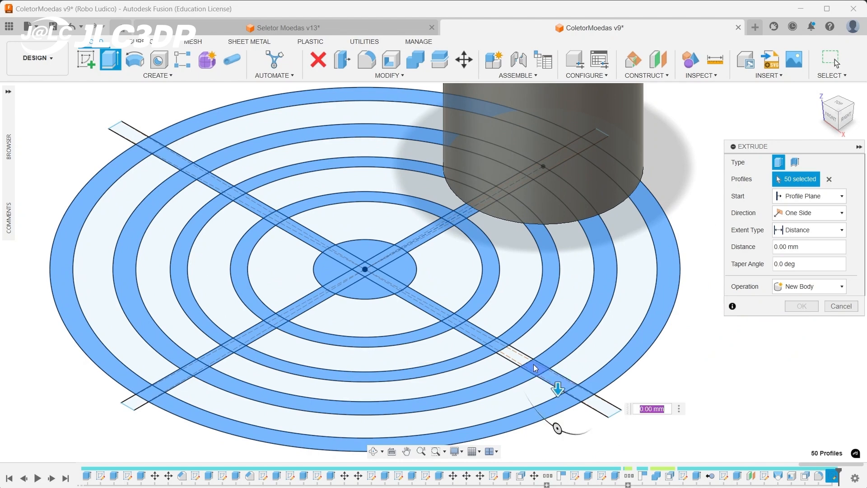
{"action": "left_click", "coordinate": [524, 362]}
{"action": "scroll", "coordinate": [509, 394], "scroll_direction": "down", "scroll_amount": 3}
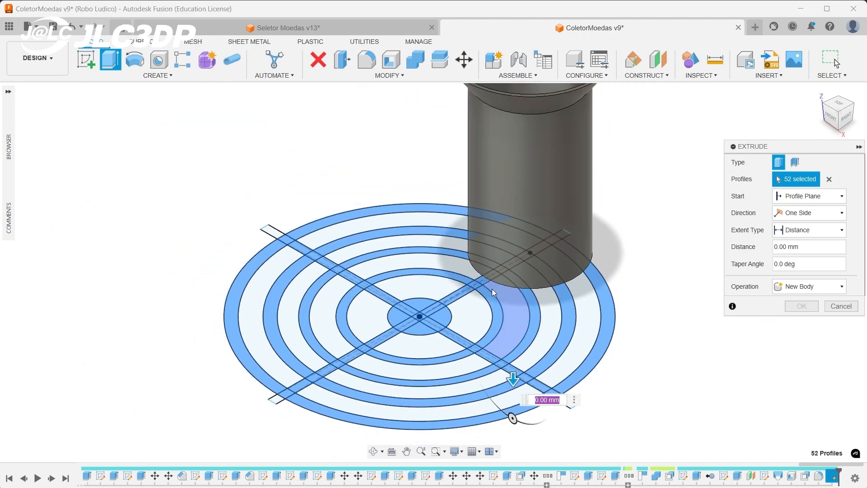
{"action": "type", "text": "-2,2"}
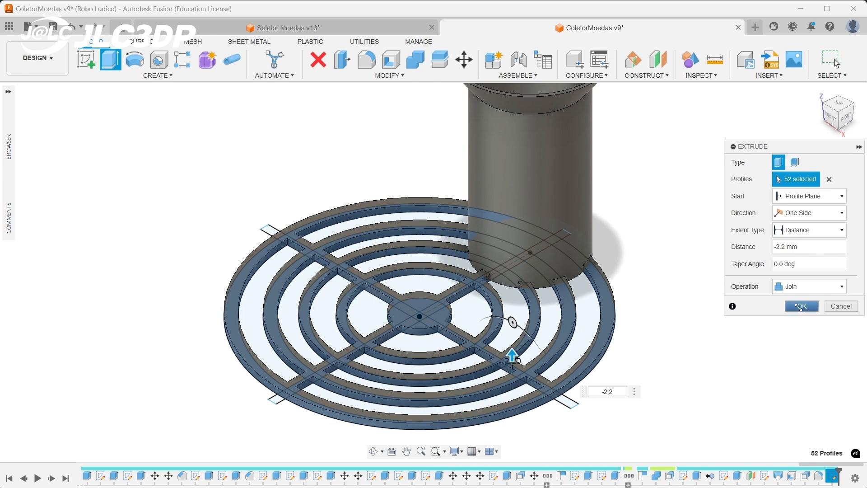
{"action": "left_click", "coordinate": [801, 306]}
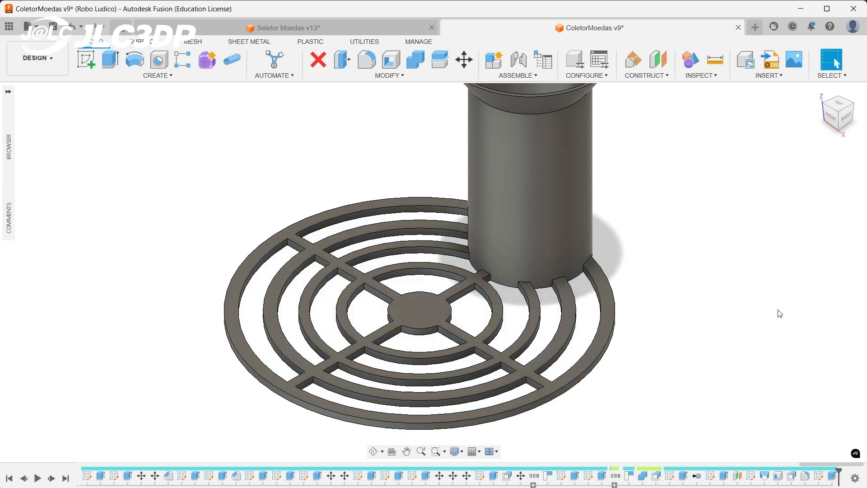
- Extrude the floor face inside the funnel-topped tube downward to cut the tube open through the base
{"action": "key", "text": "F6"}
{"action": "left_click", "coordinate": [108, 64]}
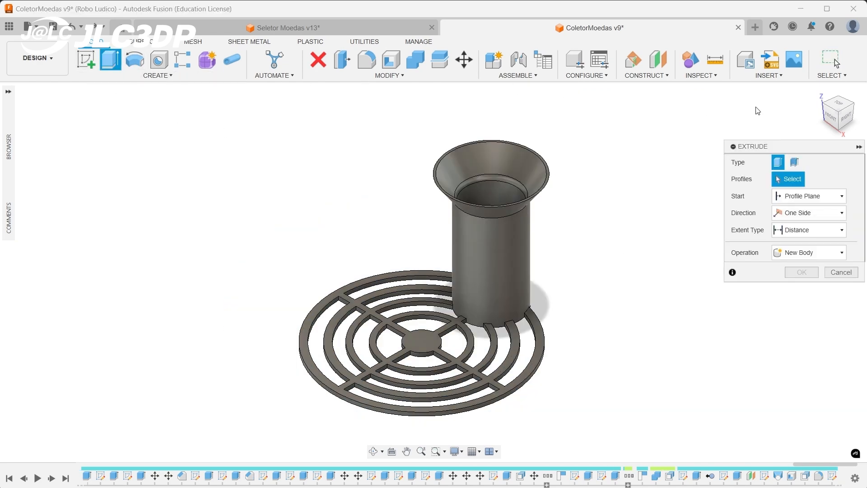
{"action": "left_click_drag", "start_coordinate": [834, 112], "coordinate": [840, 130]}
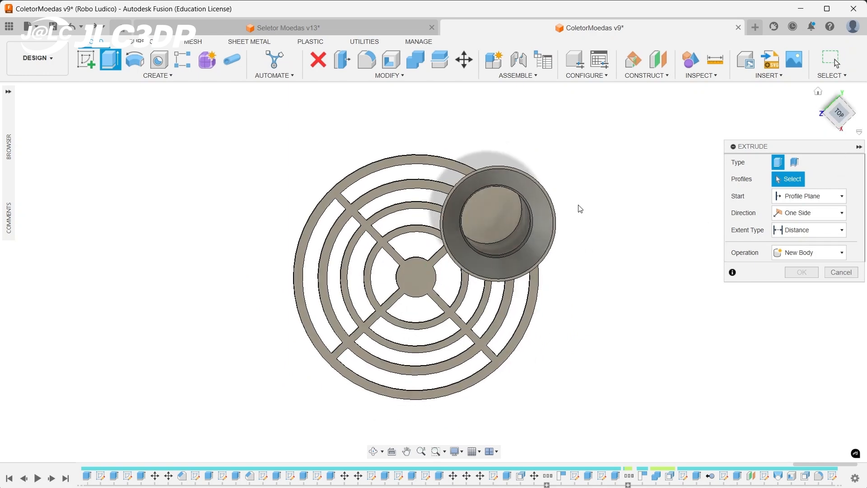
{"action": "left_click", "coordinate": [504, 215]}
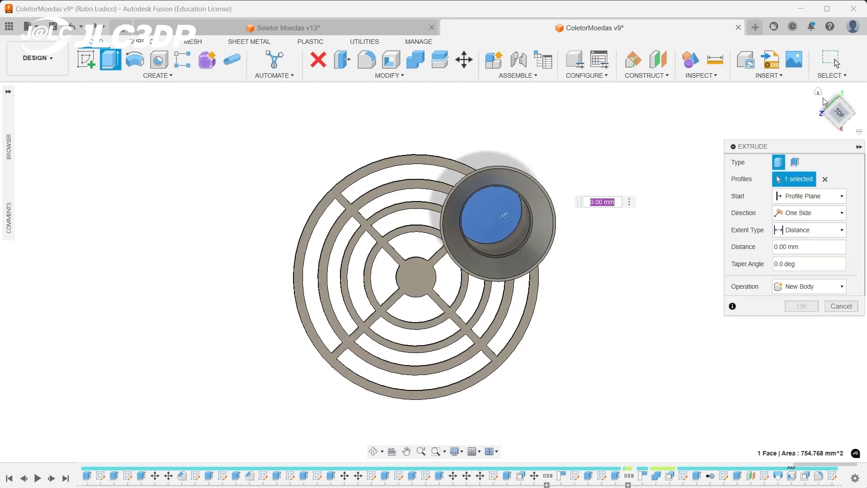
{"action": "left_click", "coordinate": [818, 91]}
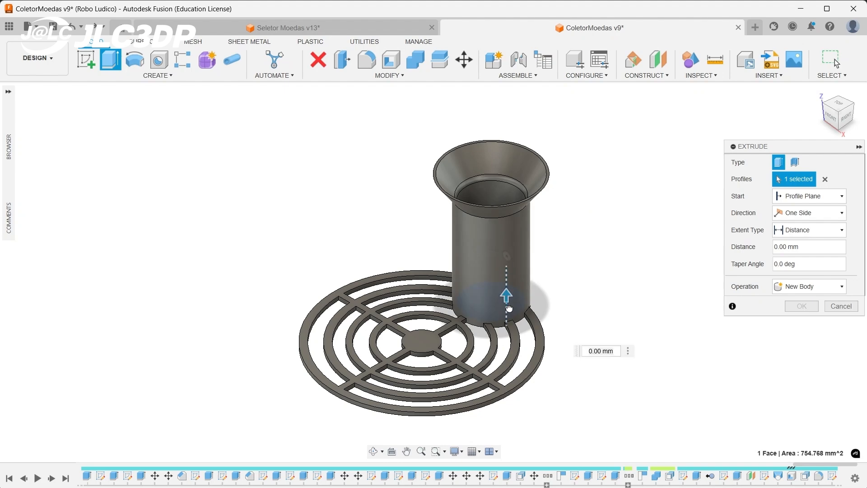
{"action": "left_click_drag", "start_coordinate": [509, 308], "coordinate": [517, 349]}
{"action": "left_click", "coordinate": [802, 322]}
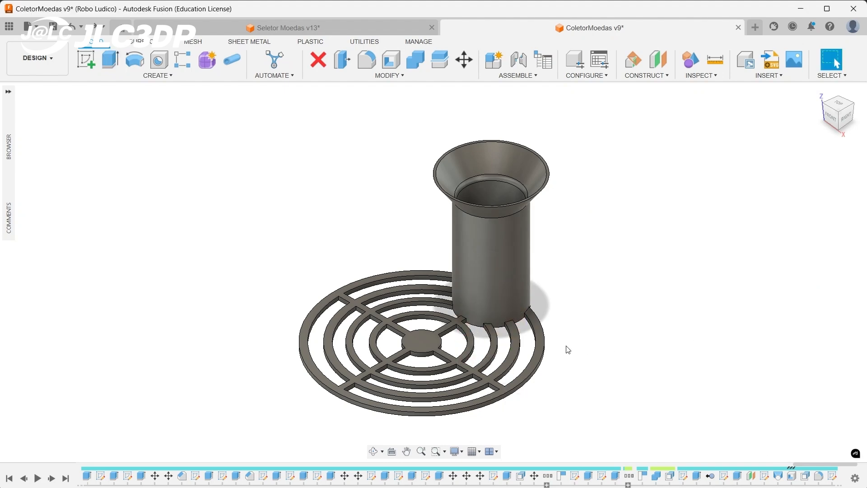
{"action": "left_click", "coordinate": [375, 451]}
{"action": "mouse_move", "coordinate": [420, 343]}
{"action": "left_mouse_down"}
{"action": "mouse_move", "coordinate": [457, 247]}
{"action": "mouse_move", "coordinate": [435, 406]}
{"action": "mouse_move", "coordinate": [540, 370]}
{"action": "mouse_move", "coordinate": [501, 372]}
{"action": "mouse_move", "coordinate": [424, 350]}
{"action": "left_mouse_up"}
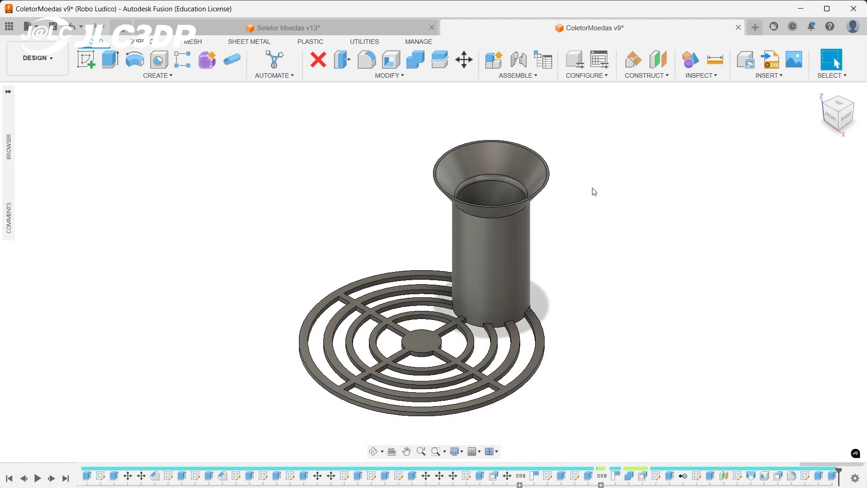
- Sketch a 7.2 × 7.2 mm centre rectangle on the central disc's top face, centred on the disc, and finish the sketch
{"action": "left_click", "coordinate": [87, 59]}
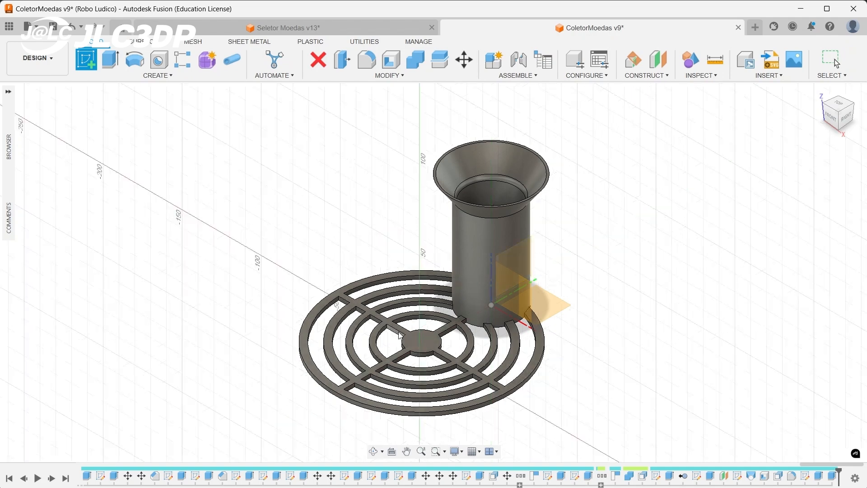
{"action": "left_click", "coordinate": [421, 340]}
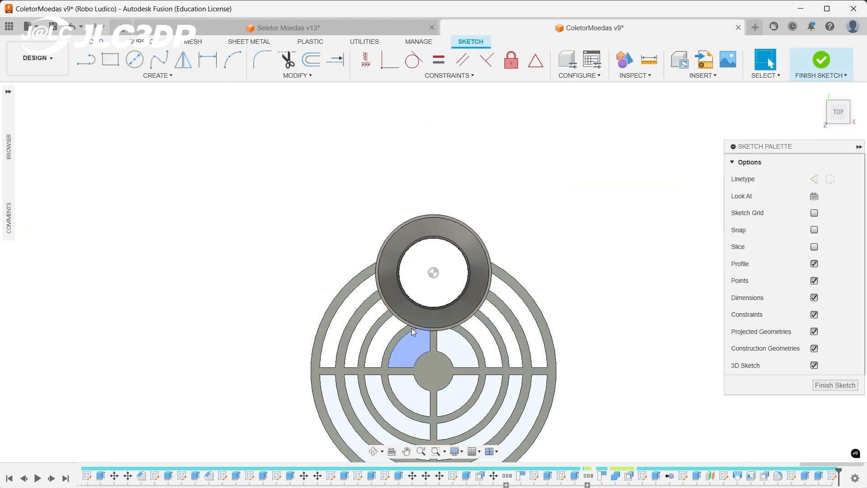
{"action": "scroll", "coordinate": [431, 362], "scroll_direction": "up", "scroll_amount": 5}
{"action": "key", "text": "r"}
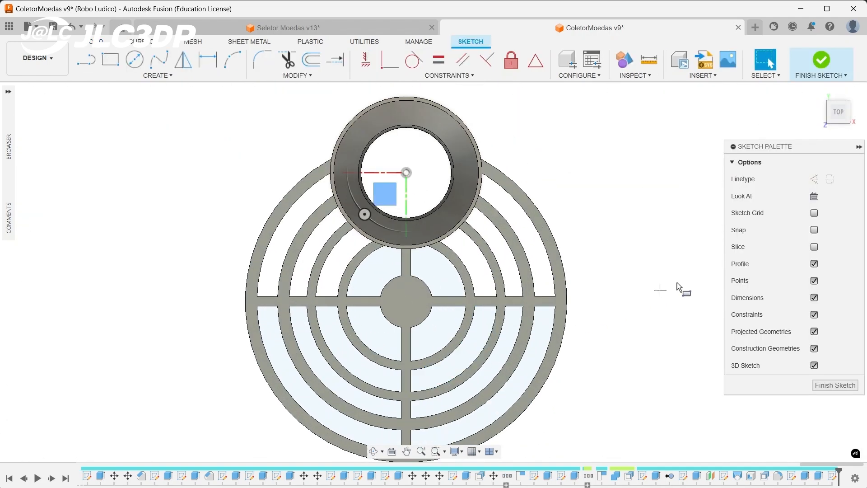
{"action": "scroll", "coordinate": [405, 303], "scroll_direction": "up", "scroll_amount": 4}
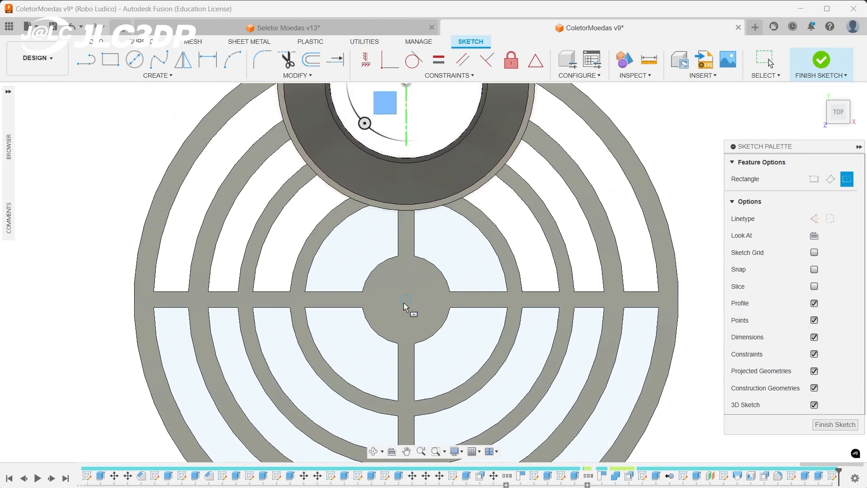
{"action": "left_click", "coordinate": [407, 299]}
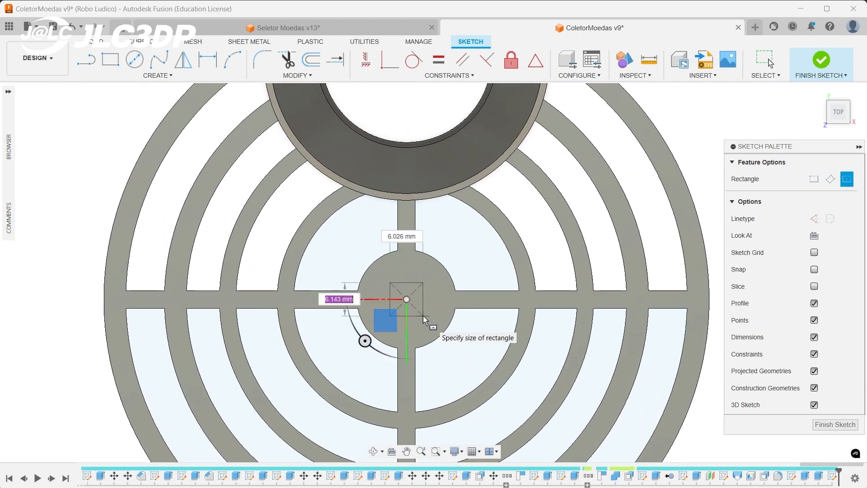
{"action": "key", "text": "Tab"}
{"action": "type", "text": "7"}
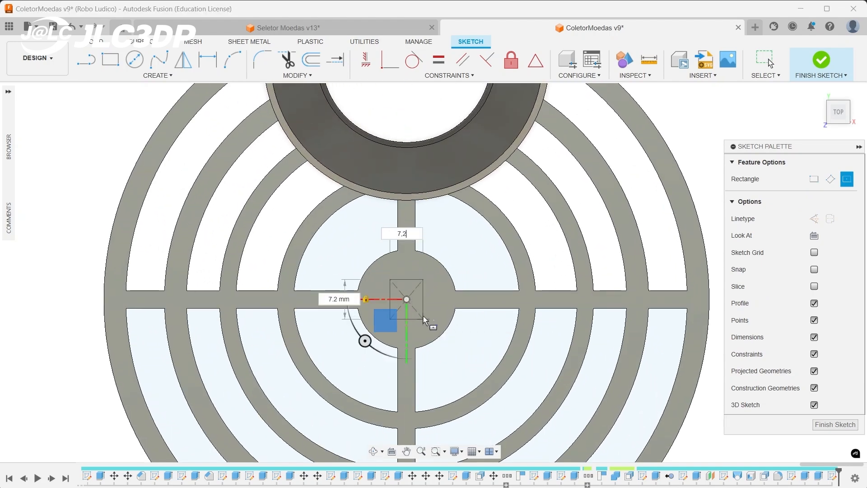
{"action": "key", "text": "Return"}
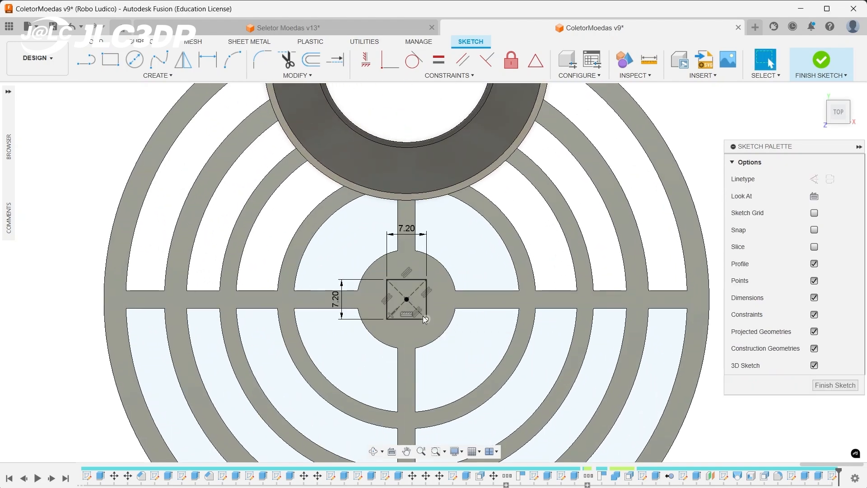
{"action": "left_click", "coordinate": [823, 76]}
- Extrude the square profile -3 mm to cut a square hole through the central disc
{"action": "scroll", "coordinate": [431, 375], "scroll_direction": "up", "scroll_amount": 4}
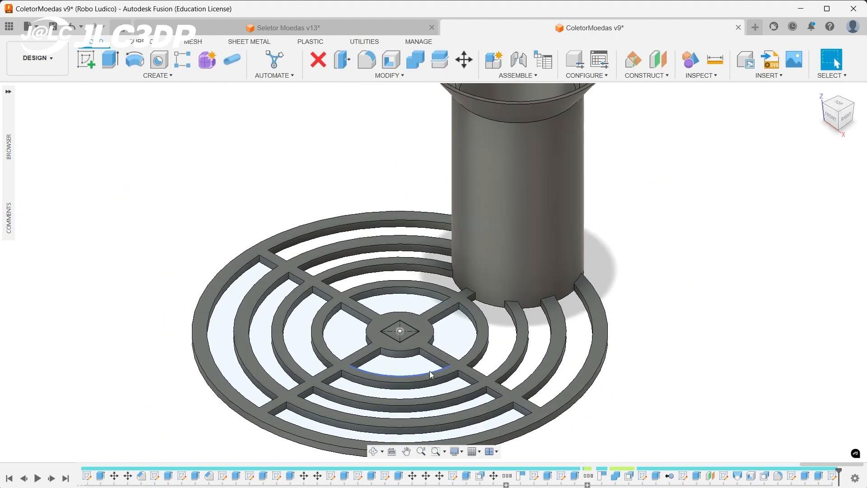
{"action": "scroll", "coordinate": [431, 374], "scroll_direction": "up", "scroll_amount": 2}
{"action": "left_click", "coordinate": [380, 308]}
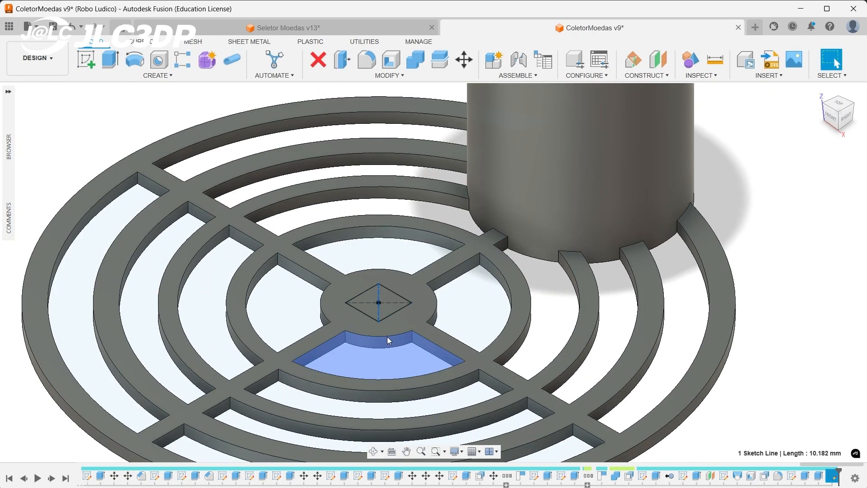
{"action": "key", "text": "e"}
{"action": "left_click", "coordinate": [387, 312]}
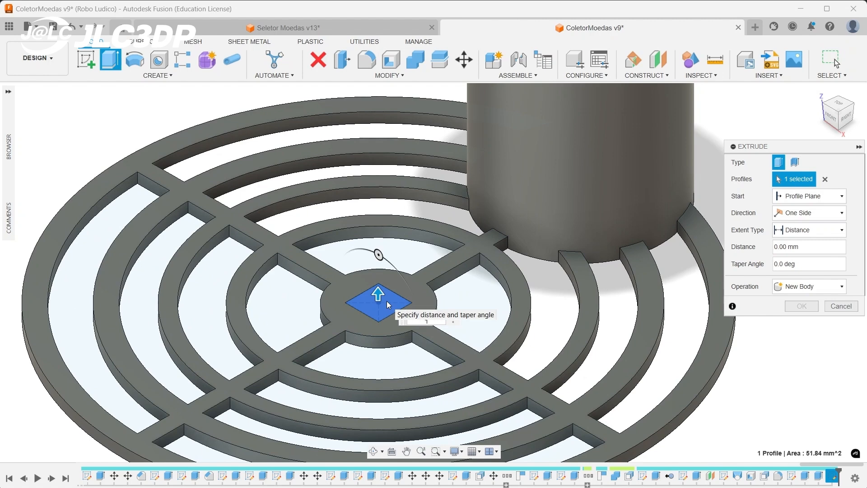
{"action": "type", "text": "-3"}
{"action": "key", "text": "Return"}
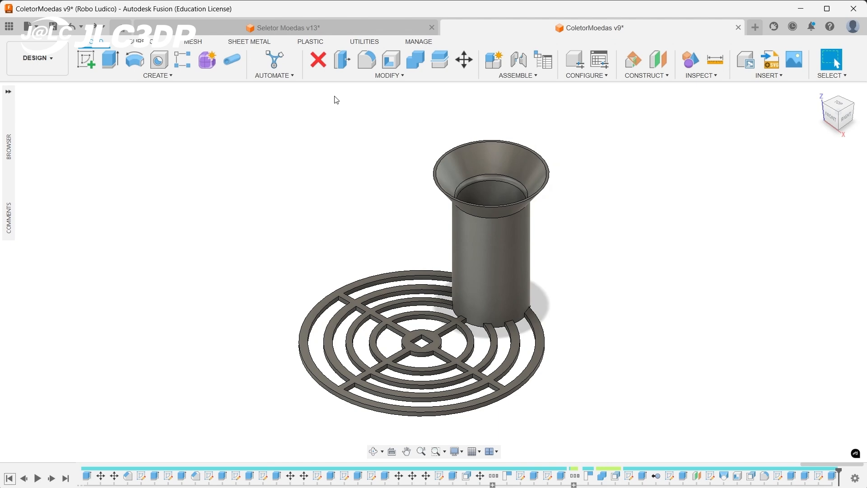
- Start a fillet on the base with the top inner and outer edges of all four rings' left segments
{"action": "left_click", "coordinate": [365, 61]}
{"action": "scroll", "coordinate": [294, 359], "scroll_direction": "up", "scroll_amount": 5}
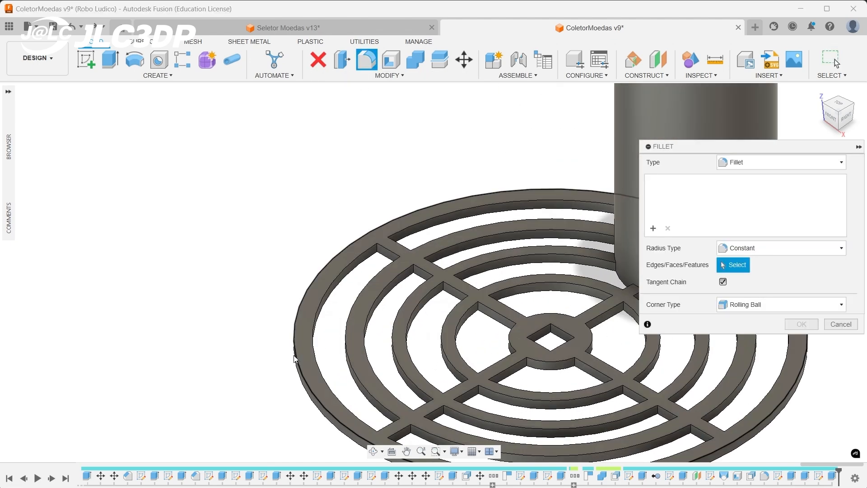
{"action": "scroll", "coordinate": [294, 359], "scroll_direction": "up", "scroll_amount": 3}
{"action": "left_click", "coordinate": [313, 353]}
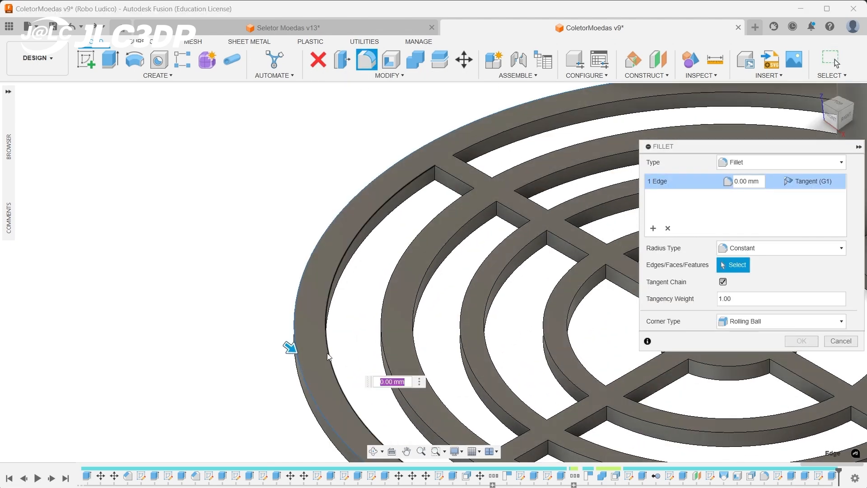
{"action": "left_click", "coordinate": [381, 304]}
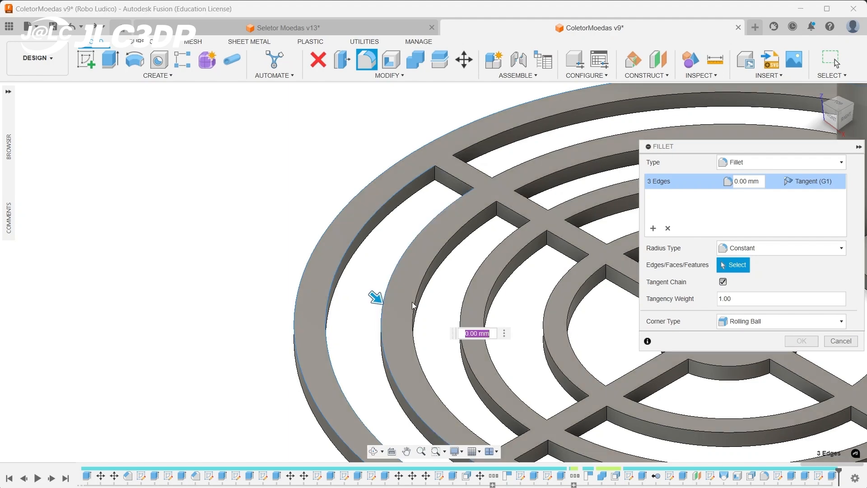
{"action": "left_click", "coordinate": [413, 305]}
{"action": "left_click", "coordinate": [512, 233]}
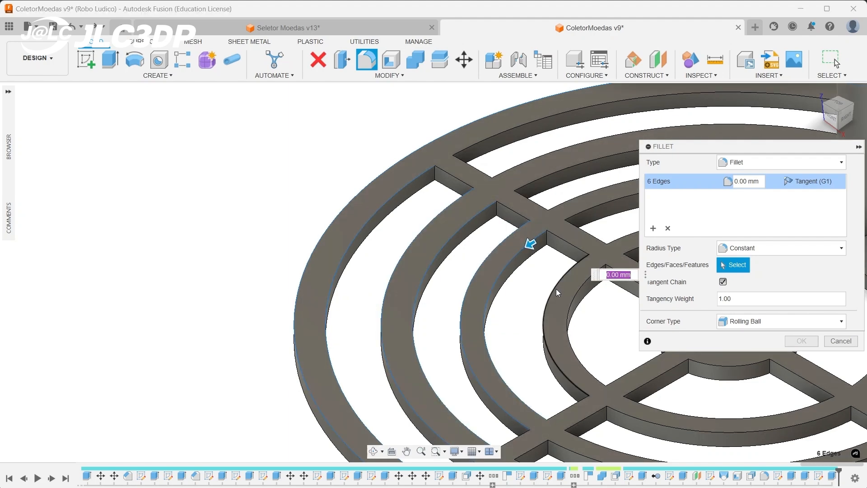
{"action": "left_click", "coordinate": [552, 289]}
{"action": "left_click", "coordinate": [572, 298]}
- Add the top inner and outer edges of the three inner rings' front segments to the fillet selection
{"action": "scroll", "coordinate": [437, 275], "scroll_direction": "down", "scroll_amount": 2}
{"action": "scroll", "coordinate": [436, 275], "scroll_direction": "down", "scroll_amount": 1}
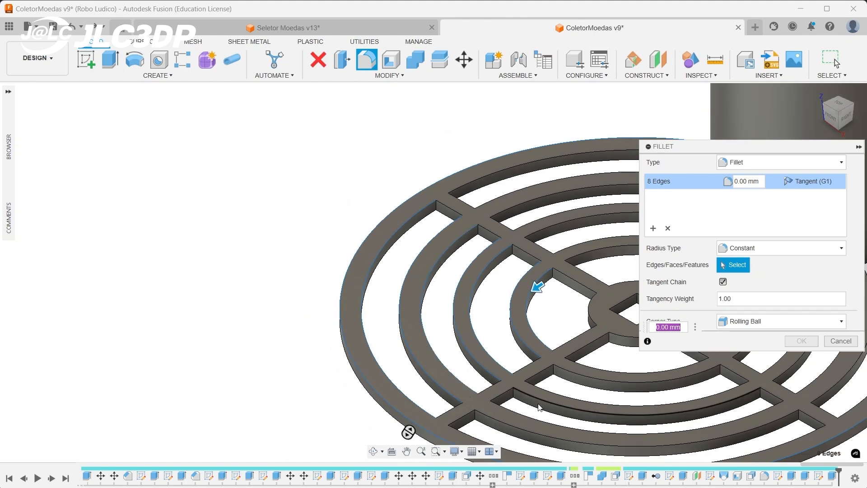
{"action": "left_click", "coordinate": [509, 429]}
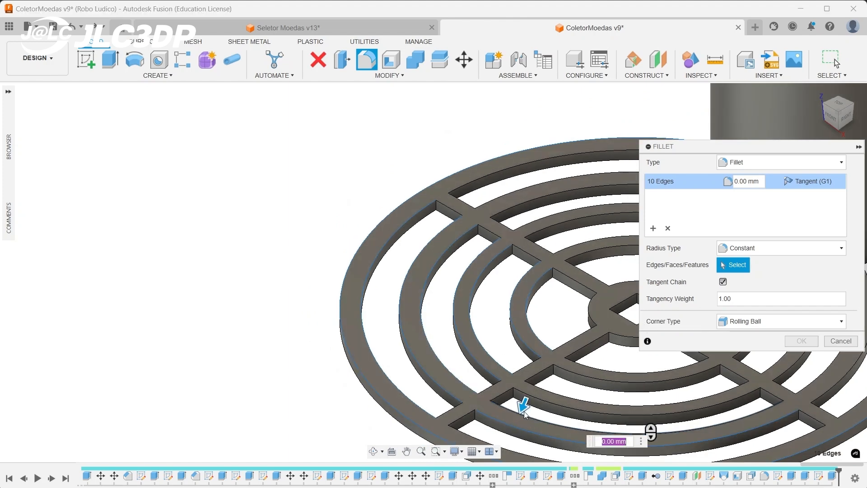
{"action": "left_click", "coordinate": [546, 401]}
{"action": "left_click", "coordinate": [547, 399]}
{"action": "left_click", "coordinate": [571, 380]}
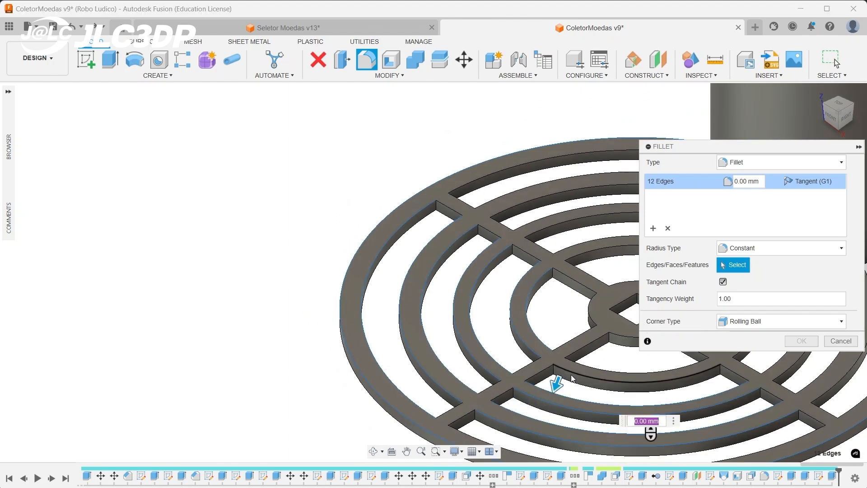
{"action": "left_click", "coordinate": [576, 368]}
{"action": "left_click", "coordinate": [582, 364]}
- Add both top edges of the front-left and back-left spokes, between the central disc and the innermost ring, to the fillet selection
{"action": "scroll", "coordinate": [582, 364], "scroll_direction": "down", "scroll_amount": 2}
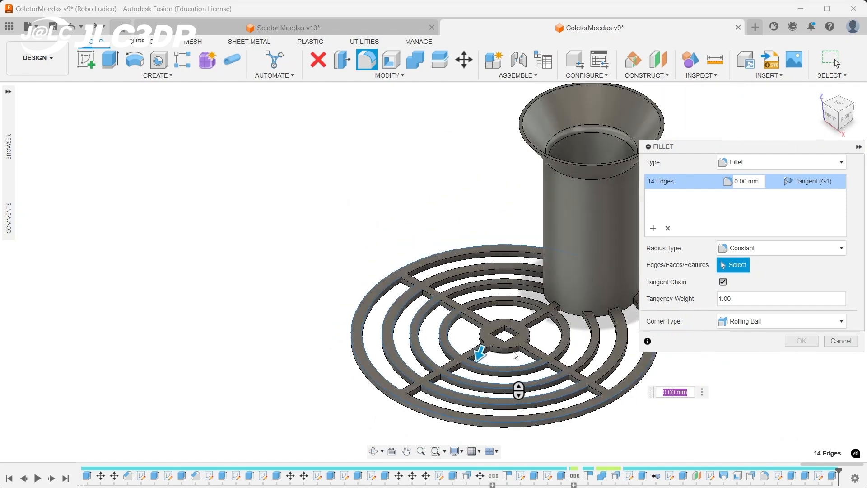
{"action": "scroll", "coordinate": [501, 357], "scroll_direction": "up", "scroll_amount": 5}
{"action": "scroll", "coordinate": [501, 354], "scroll_direction": "up", "scroll_amount": 2}
{"action": "left_click", "coordinate": [367, 354]}
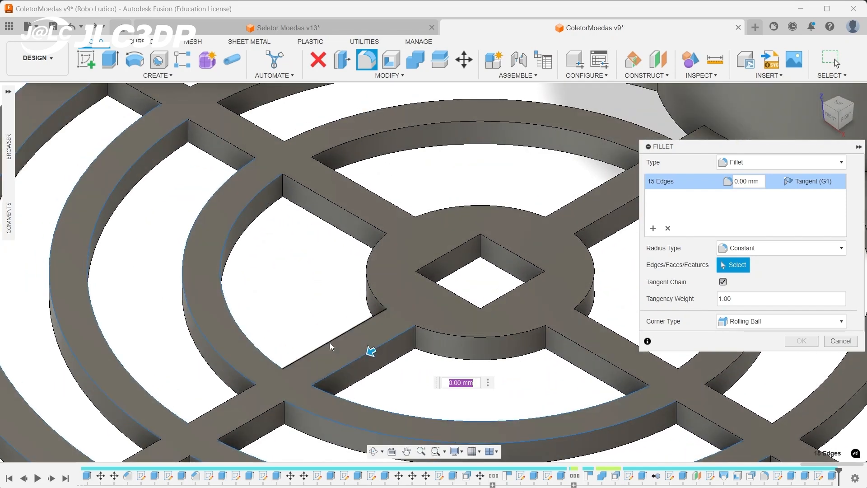
{"action": "left_click", "coordinate": [331, 339]}
{"action": "left_click", "coordinate": [351, 219]}
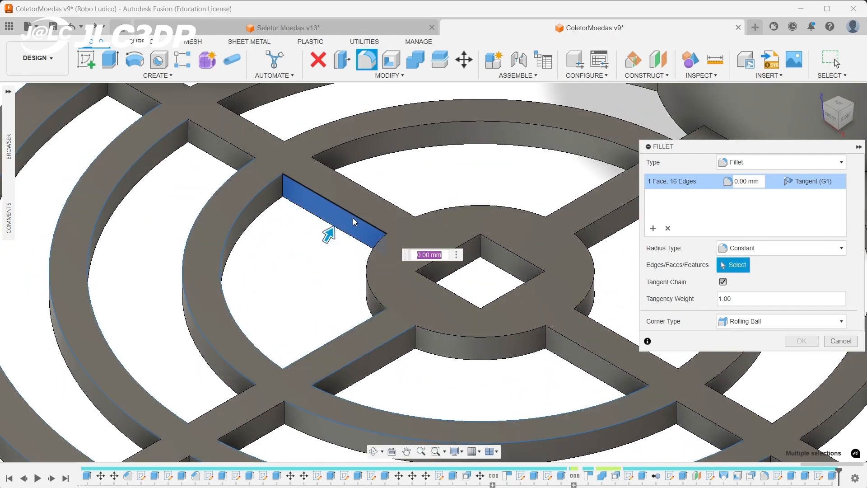
{"action": "left_click", "coordinate": [351, 218]}
{"action": "left_click", "coordinate": [356, 215]}
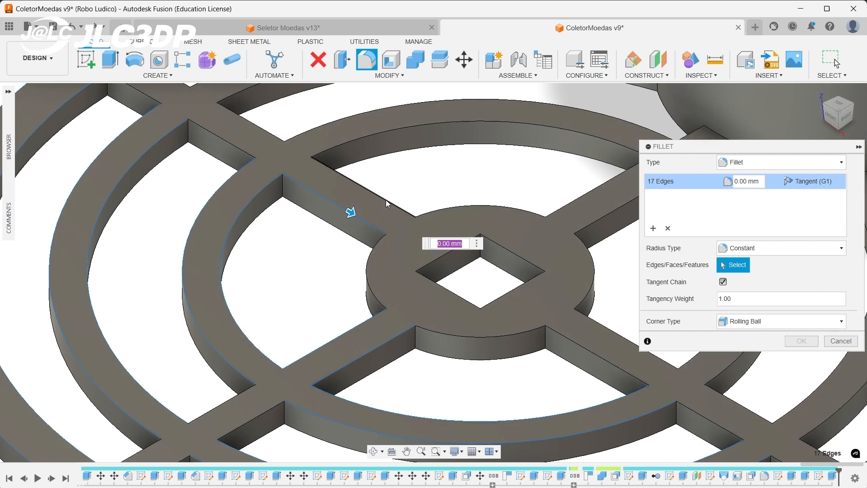
{"action": "left_click", "coordinate": [386, 199]}
- Add the four top arc edges around the central disc's rim to the fillet selection
{"action": "left_click", "coordinate": [429, 211]}
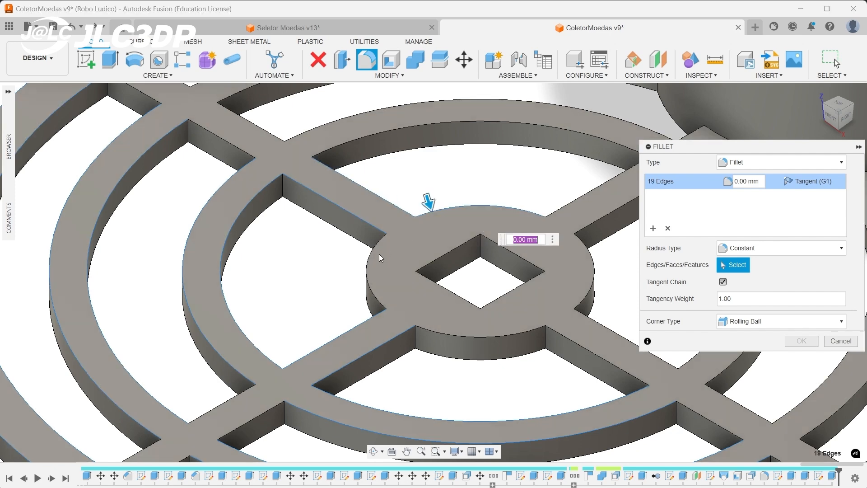
{"action": "left_click", "coordinate": [366, 264]}
{"action": "left_click", "coordinate": [479, 337]}
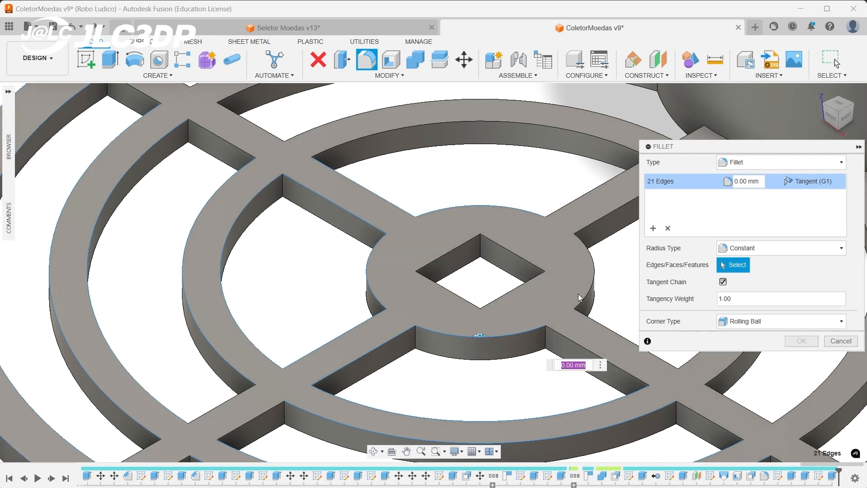
{"action": "left_click", "coordinate": [589, 288]}
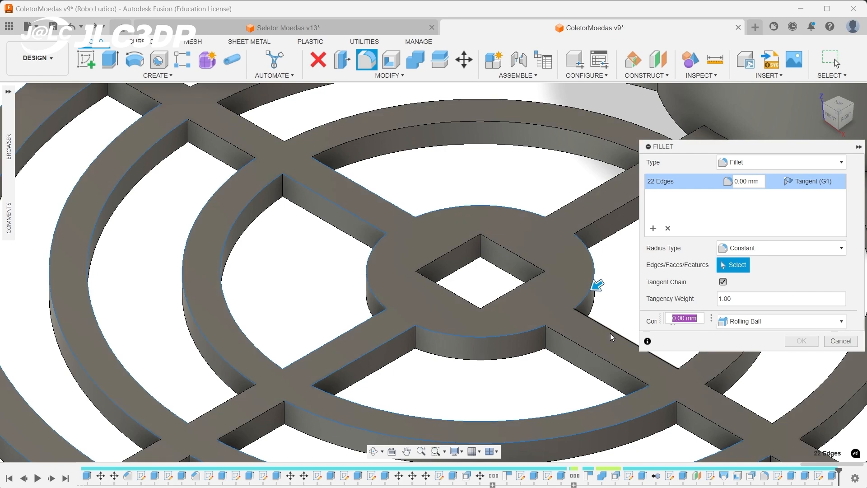
- Add the top edges of the front-right and back-right spokes, between the central disc and the innermost ring, to the fillet selection
{"action": "left_click", "coordinate": [614, 332]}
{"action": "left_click", "coordinate": [595, 356]}
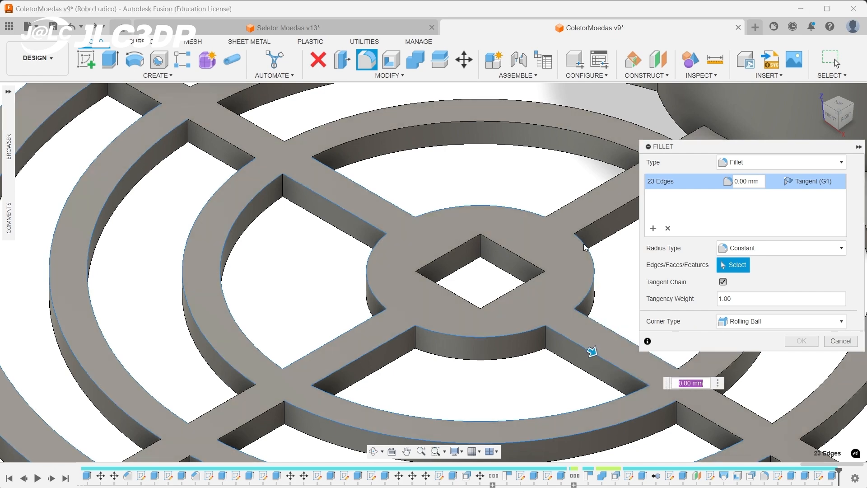
{"action": "left_click", "coordinate": [587, 223]}
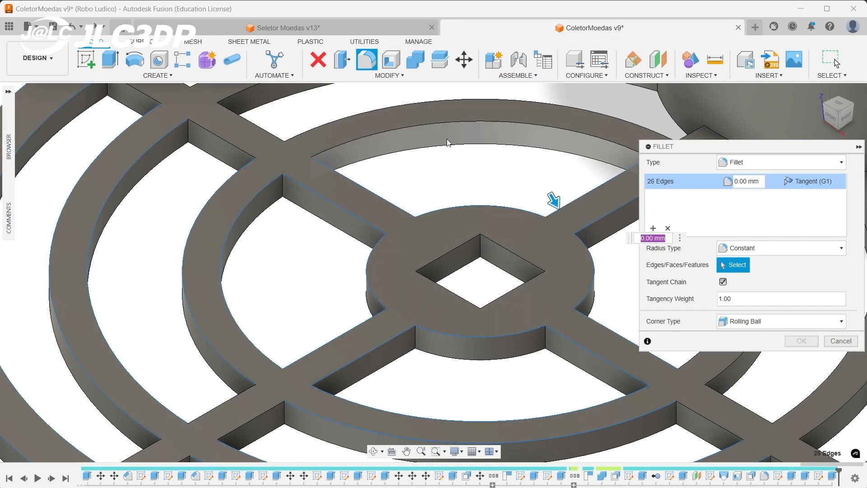
- Add the three inner rings' top inner edges on the back segments and the back-left spoke's rear edges between them to the fillet selection
{"action": "left_click", "coordinate": [438, 123]}
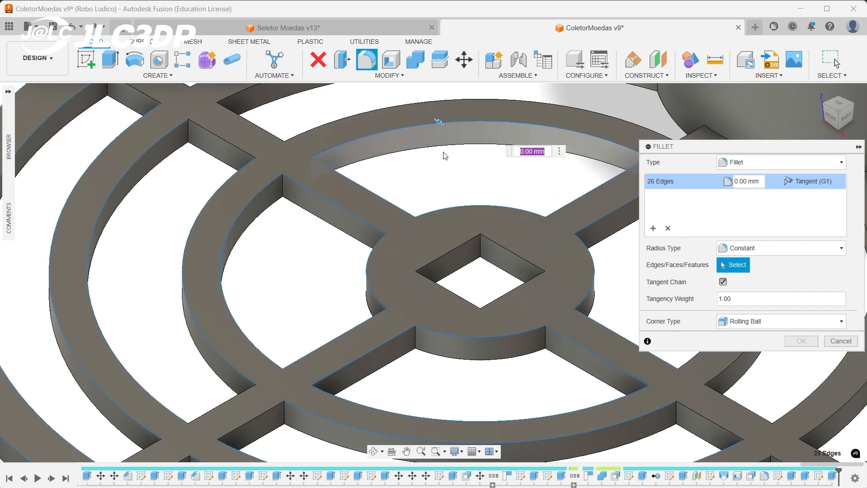
{"action": "left_click", "coordinate": [384, 196]}
{"action": "scroll", "coordinate": [397, 267], "scroll_direction": "down", "scroll_amount": 3}
{"action": "scroll", "coordinate": [329, 189], "scroll_direction": "up", "scroll_amount": 3}
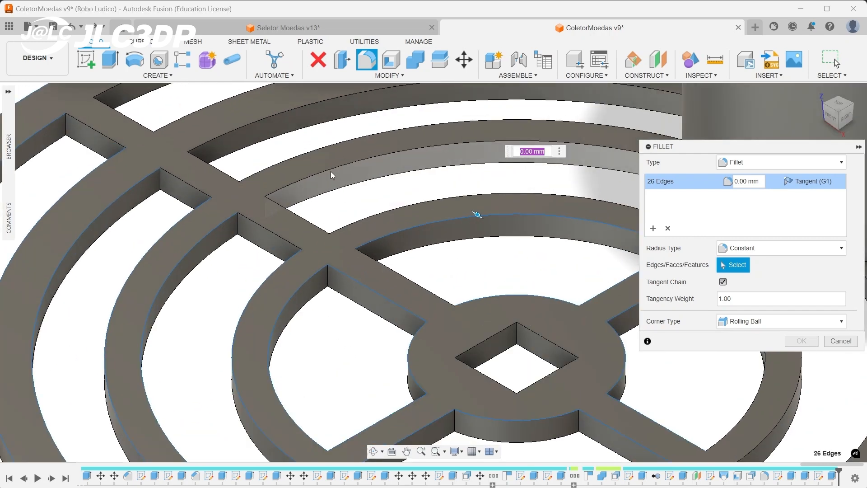
{"action": "left_click", "coordinate": [326, 171]}
{"action": "left_click", "coordinate": [298, 213]}
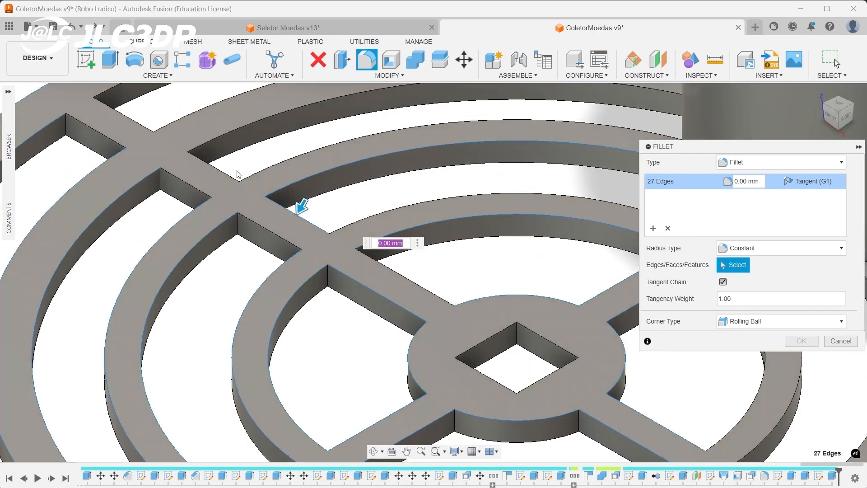
{"action": "left_click", "coordinate": [212, 166]}
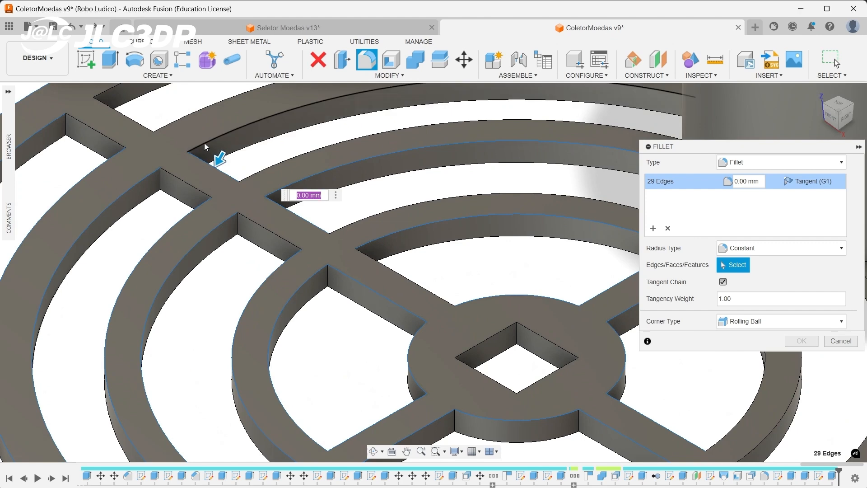
{"action": "left_click", "coordinate": [204, 143]}
- Add the outer ring's top inner edge on the back segment and both edges of the back-left spoke's outermost section to the fillet selection
{"action": "scroll", "coordinate": [201, 309], "scroll_direction": "down", "scroll_amount": 3}
{"action": "scroll", "coordinate": [202, 313], "scroll_direction": "up", "scroll_amount": 5}
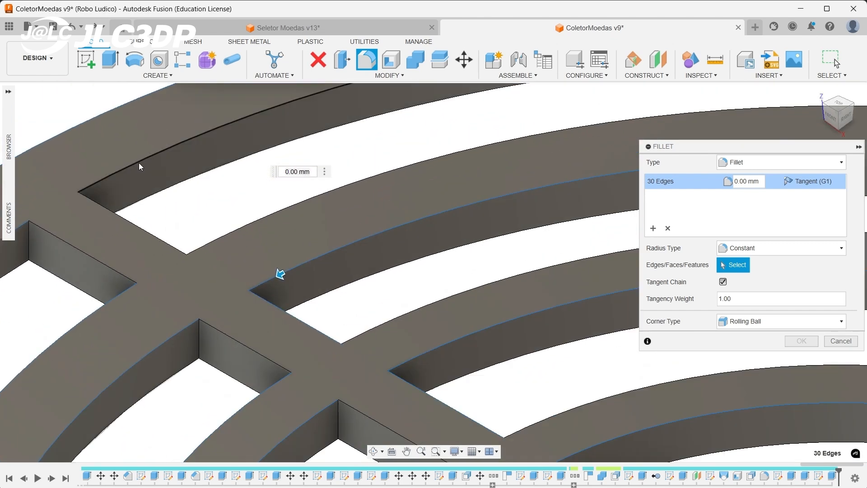
{"action": "left_click", "coordinate": [140, 161]}
{"action": "left_click", "coordinate": [140, 226]}
{"action": "left_click", "coordinate": [99, 260]}
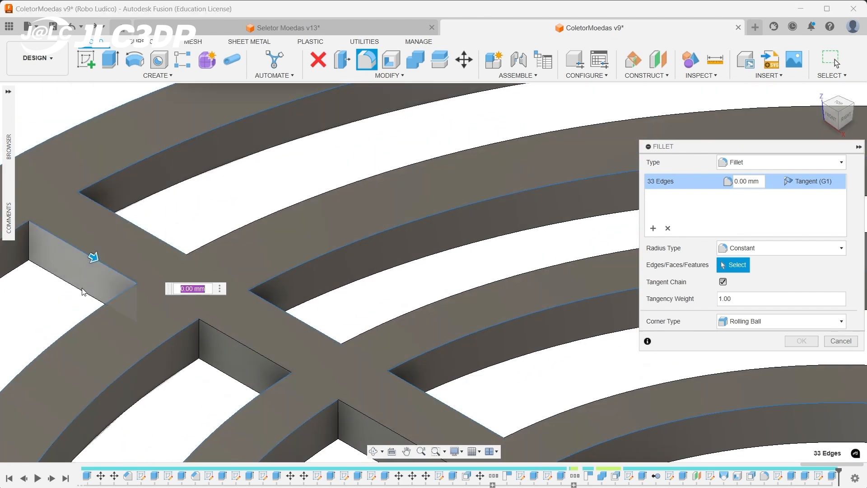
- Add the outer ring's top inner and outer edges on the right segment, beside the tube, to the fillet selection
{"action": "scroll", "coordinate": [81, 297], "scroll_direction": "down", "scroll_amount": 5}
{"action": "scroll", "coordinate": [408, 359], "scroll_direction": "up", "scroll_amount": 4}
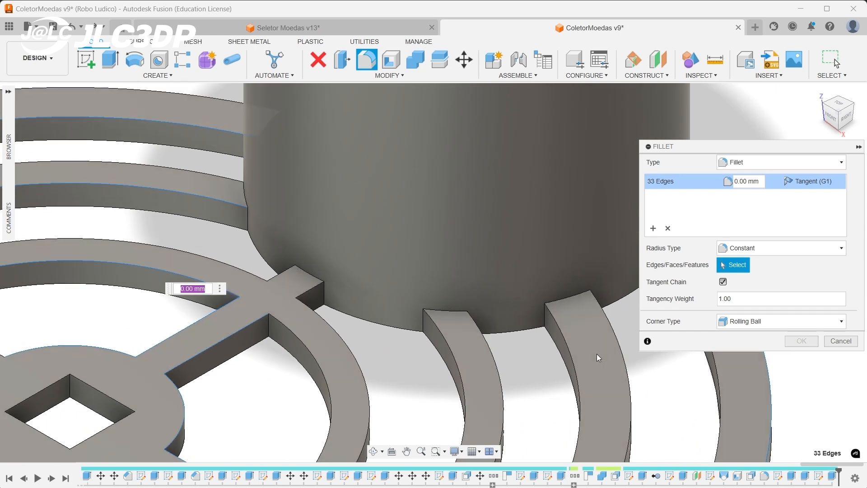
{"action": "scroll", "coordinate": [597, 354], "scroll_direction": "down", "scroll_amount": 1}
{"action": "scroll", "coordinate": [492, 380], "scroll_direction": "up", "scroll_amount": 3}
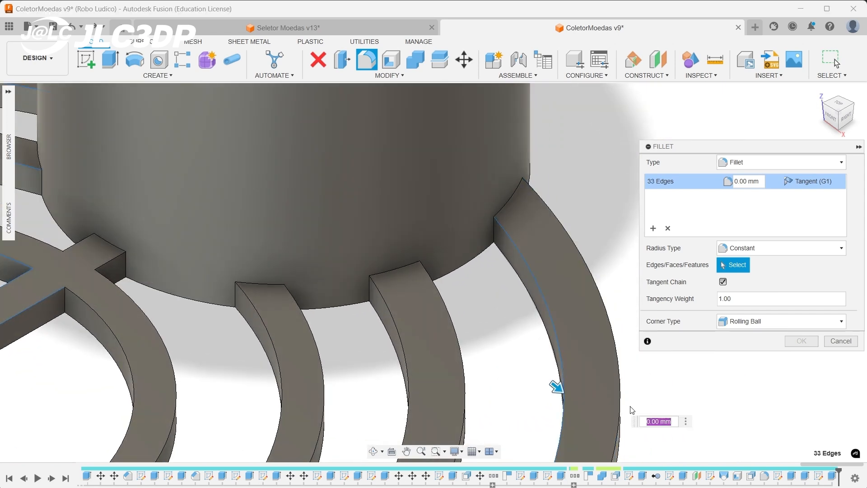
{"action": "scroll", "coordinate": [607, 404], "scroll_direction": "down", "scroll_amount": 3}
{"action": "scroll", "coordinate": [596, 452], "scroll_direction": "up", "scroll_amount": 4}
{"action": "left_click", "coordinate": [578, 436]}
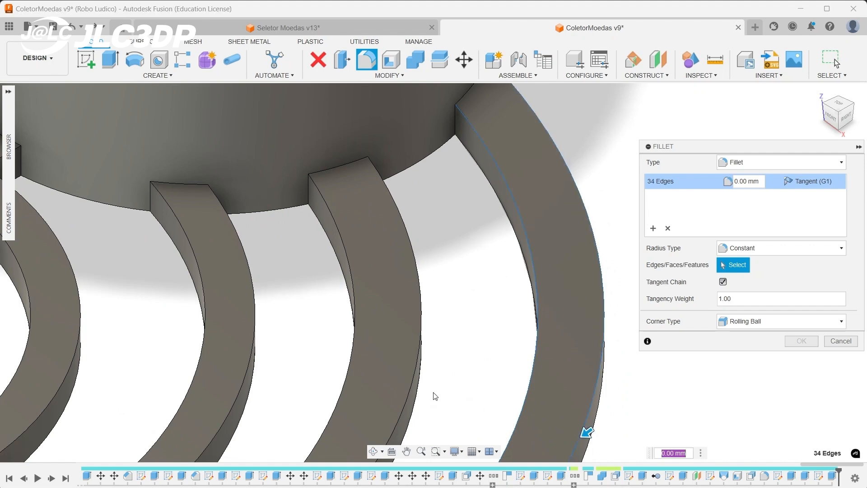
- Add the top inner and outer edges of the three inner rings' right segments to the fillet selection
{"action": "left_click", "coordinate": [411, 386]}
{"action": "left_click", "coordinate": [344, 384]}
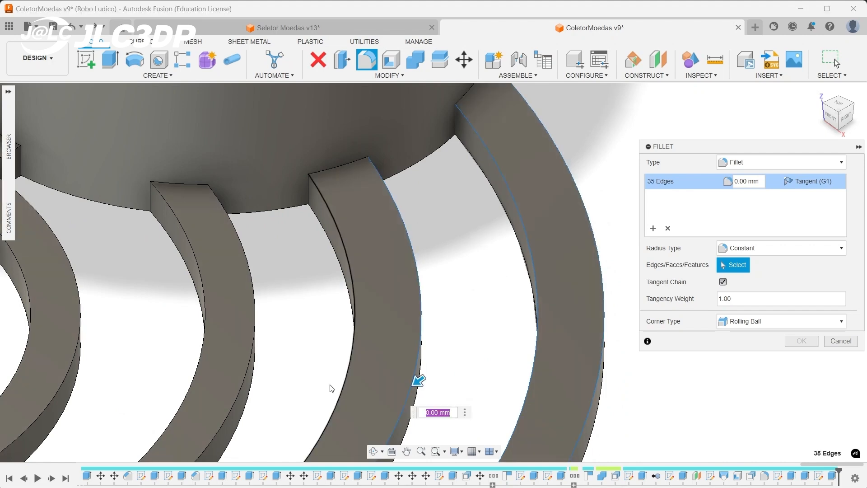
{"action": "left_click", "coordinate": [250, 384]}
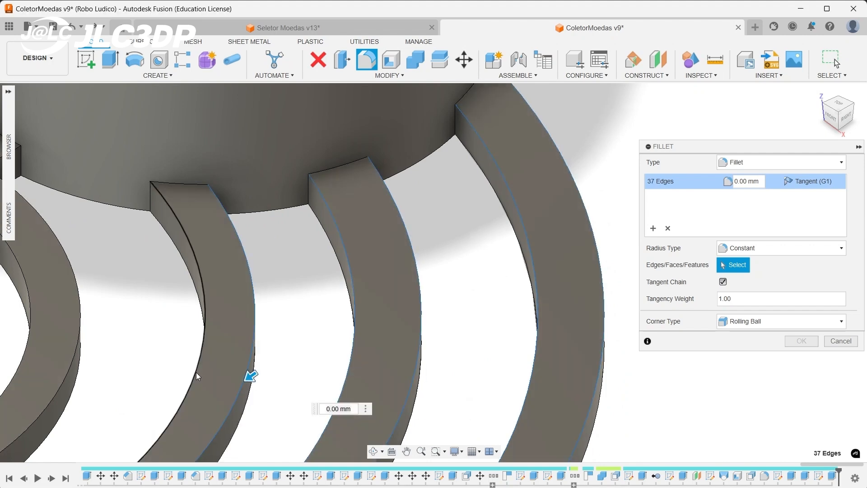
{"action": "left_click", "coordinate": [197, 372]}
{"action": "left_click", "coordinate": [78, 362]}
{"action": "left_click", "coordinate": [21, 358]}
- Add both top edges of the front-right spoke's three sections between the rings to the fillet selection
{"action": "scroll", "coordinate": [420, 263], "scroll_direction": "down", "scroll_amount": 4}
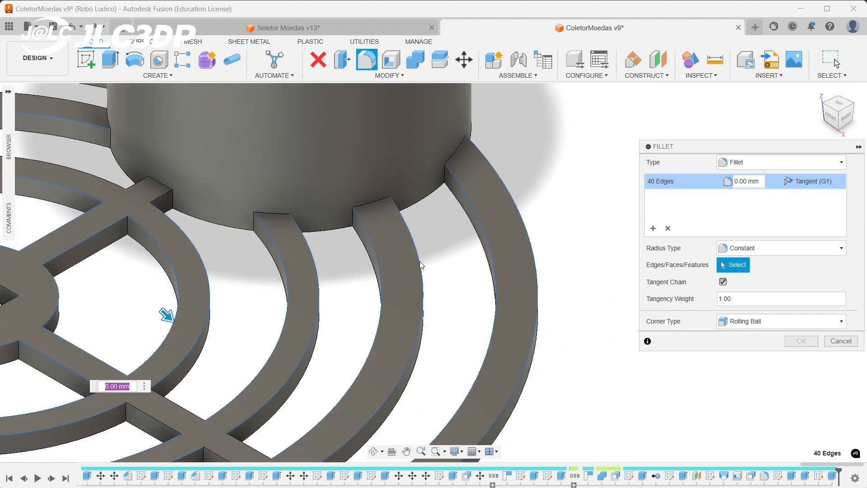
{"action": "scroll", "coordinate": [337, 411], "scroll_direction": "up", "scroll_amount": 5}
{"action": "left_click", "coordinate": [336, 401]}
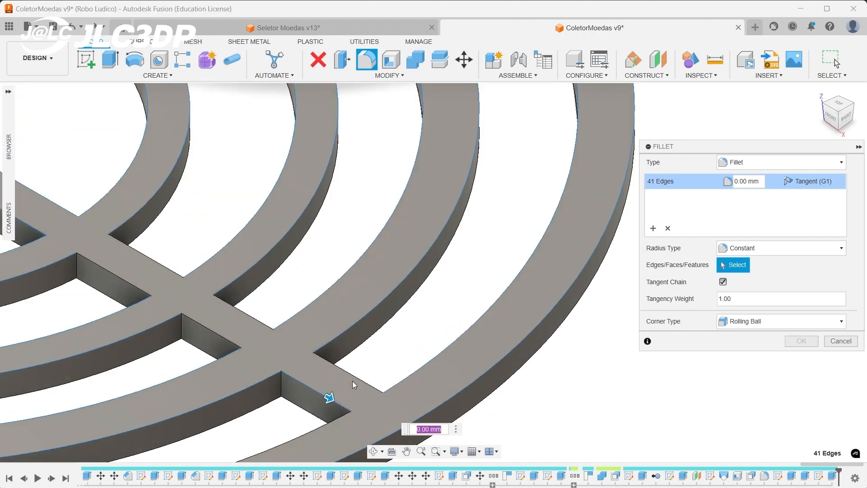
{"action": "left_click", "coordinate": [356, 378]}
{"action": "left_click", "coordinate": [233, 321]}
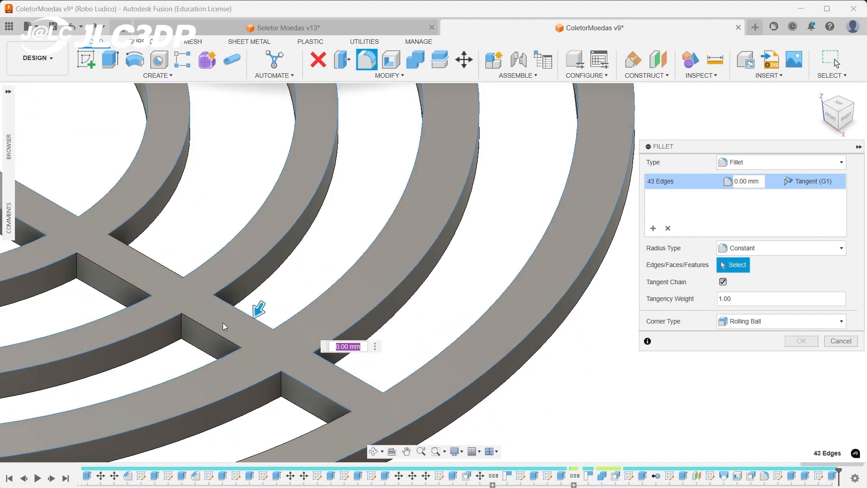
{"action": "left_click", "coordinate": [213, 327]}
{"action": "left_click", "coordinate": [145, 273]}
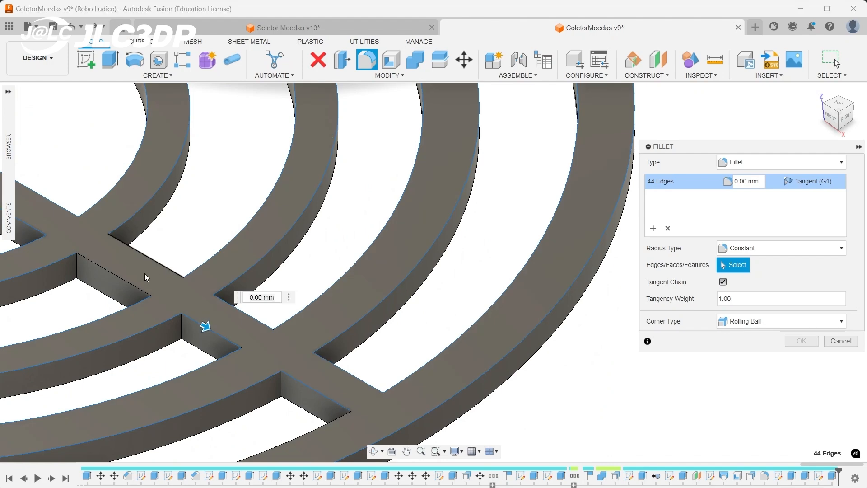
{"action": "left_click", "coordinate": [128, 285]}
- Add the outer ring's top inner edge on the front segment and the front-left spoke's top edges between the rings to the fillet selection
{"action": "scroll", "coordinate": [128, 285], "scroll_direction": "down", "scroll_amount": 5}
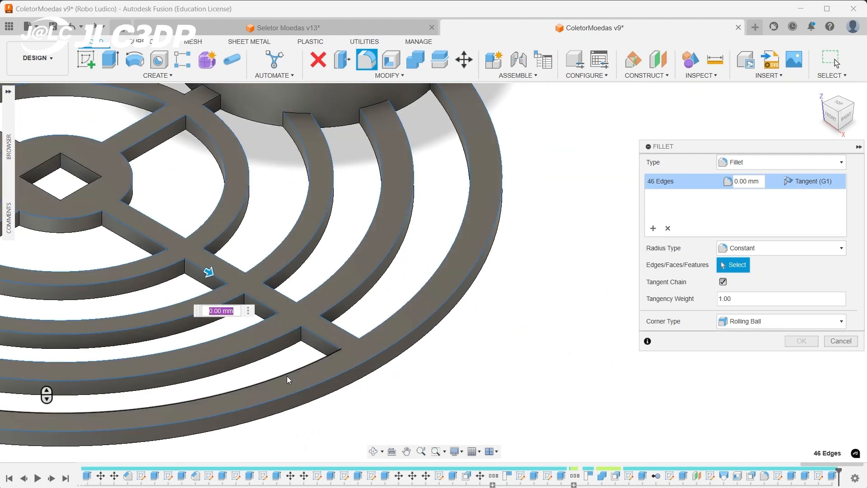
{"action": "left_click", "coordinate": [284, 373]}
{"action": "scroll", "coordinate": [283, 373], "scroll_direction": "down", "scroll_amount": 4}
{"action": "scroll", "coordinate": [51, 308], "scroll_direction": "up", "scroll_amount": 10}
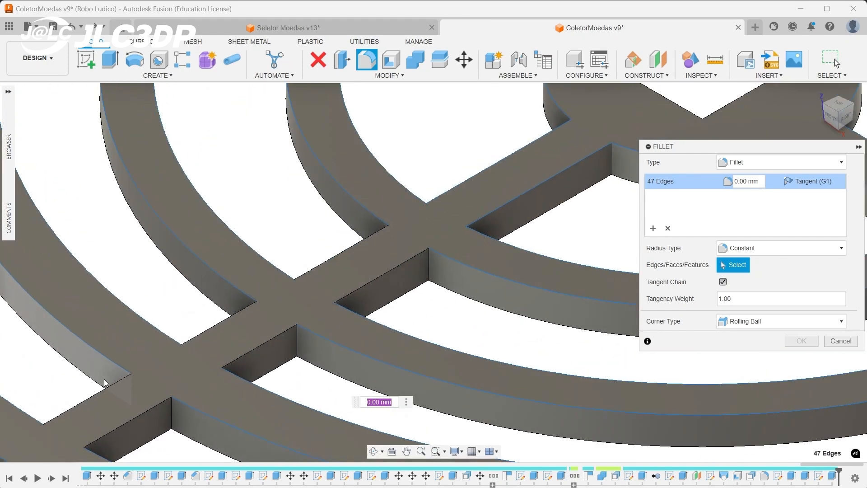
{"action": "scroll", "coordinate": [103, 389], "scroll_direction": "up", "scroll_amount": 3}
{"action": "left_click", "coordinate": [99, 392]}
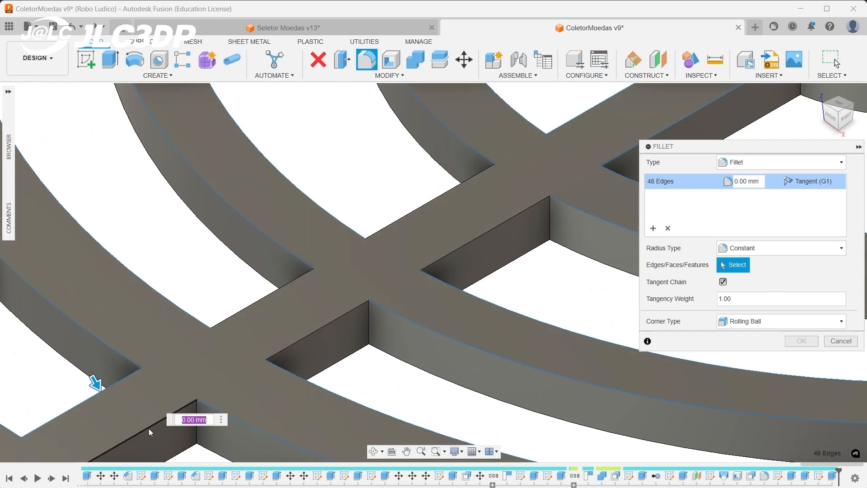
{"action": "left_click", "coordinate": [308, 337]}
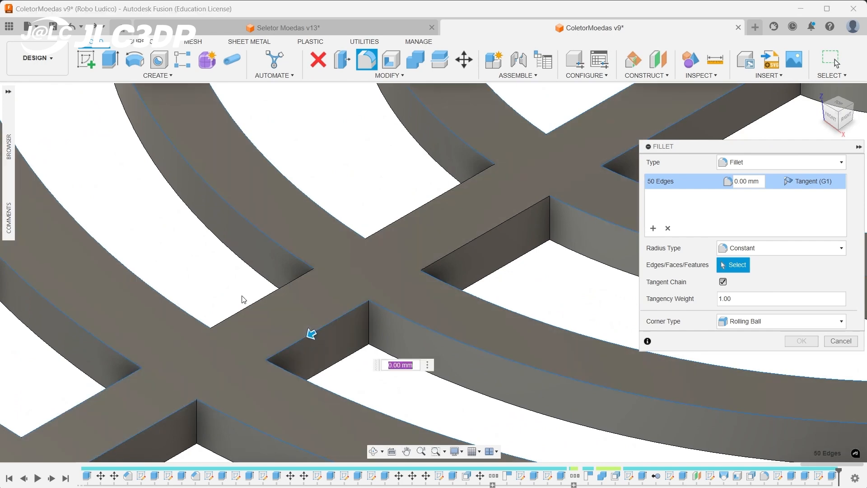
{"action": "left_click", "coordinate": [253, 301]}
{"action": "left_click", "coordinate": [454, 253]}
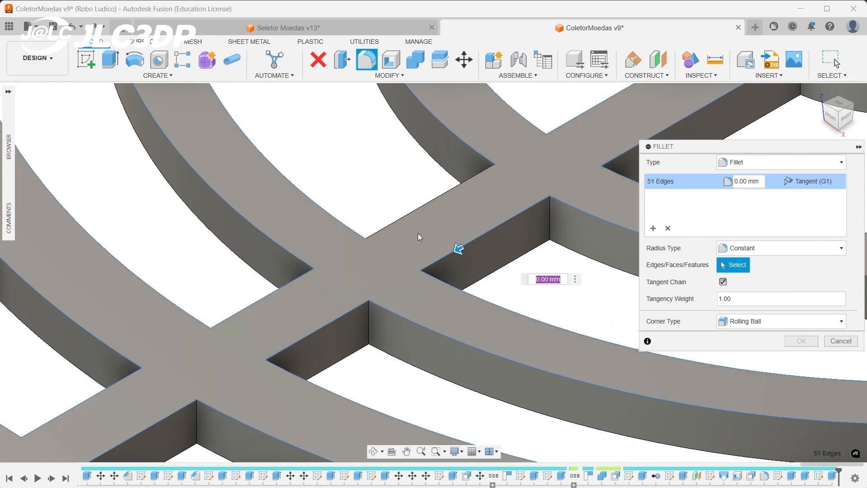
{"action": "left_click", "coordinate": [398, 222]}
- Set the fillet radius to 0.9 mm for all selected base edges and apply the fillet
{"action": "scroll", "coordinate": [368, 313], "scroll_direction": "down", "scroll_amount": 10}
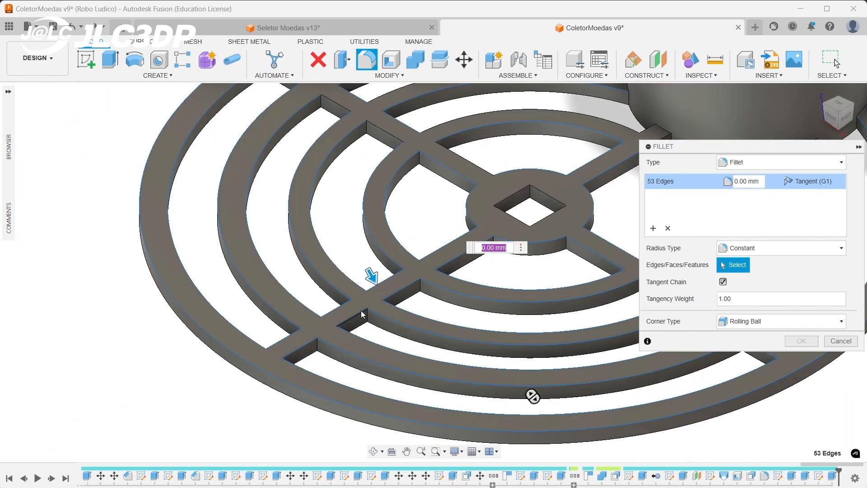
{"action": "scroll", "coordinate": [317, 162], "scroll_direction": "up", "scroll_amount": 4}
{"action": "scroll", "coordinate": [326, 176], "scroll_direction": "down", "scroll_amount": 7}
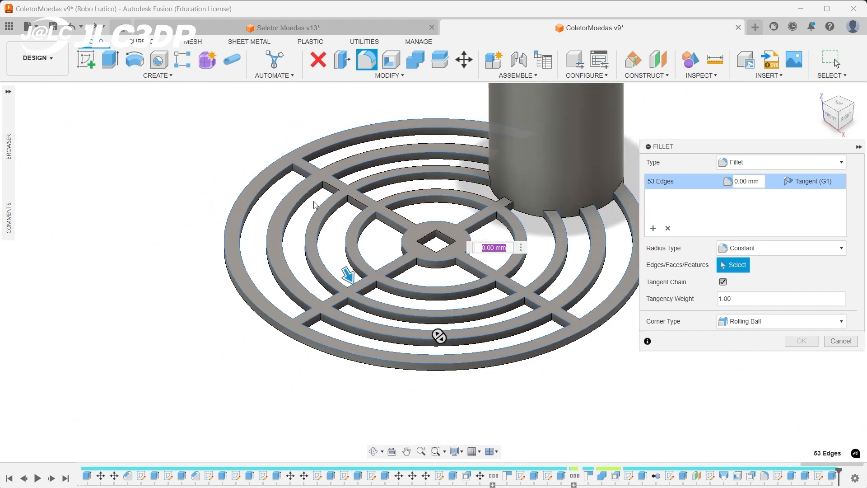
{"action": "scroll", "coordinate": [441, 213], "scroll_direction": "up", "scroll_amount": 3}
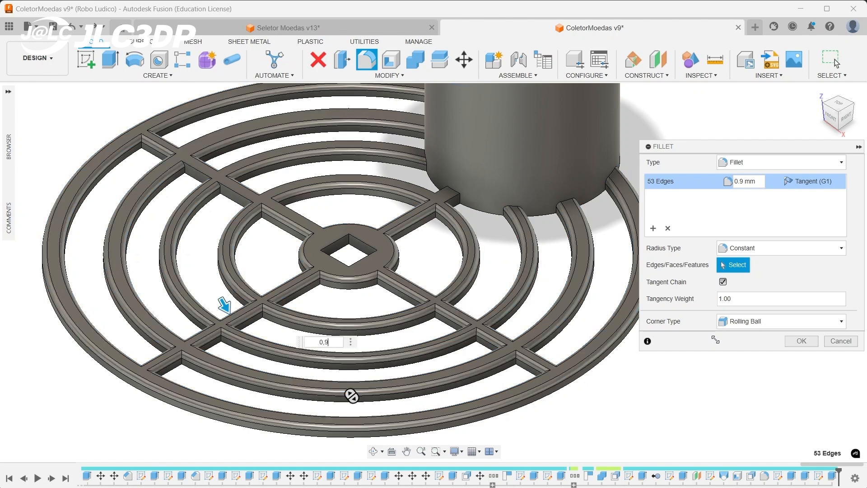
{"action": "key", "text": "Return"}
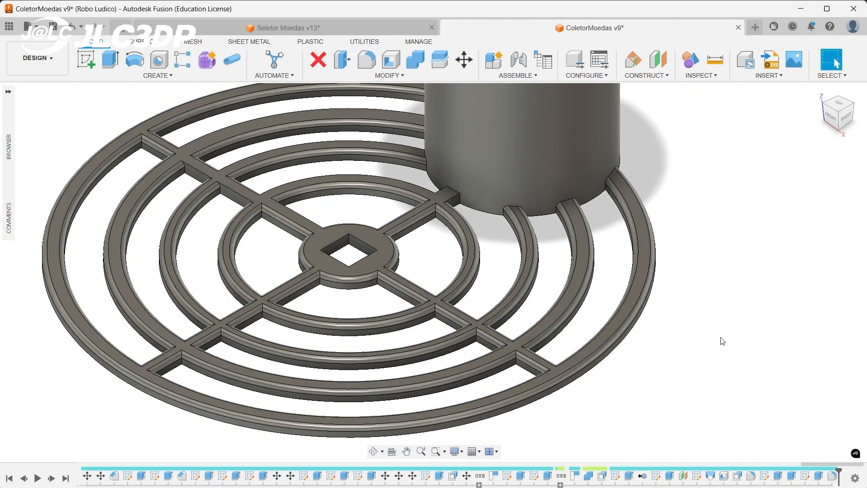
{"action": "scroll", "coordinate": [718, 346], "scroll_direction": "down", "scroll_amount": 5}
{"action": "scroll", "coordinate": [592, 394], "scroll_direction": "up", "scroll_amount": 4}
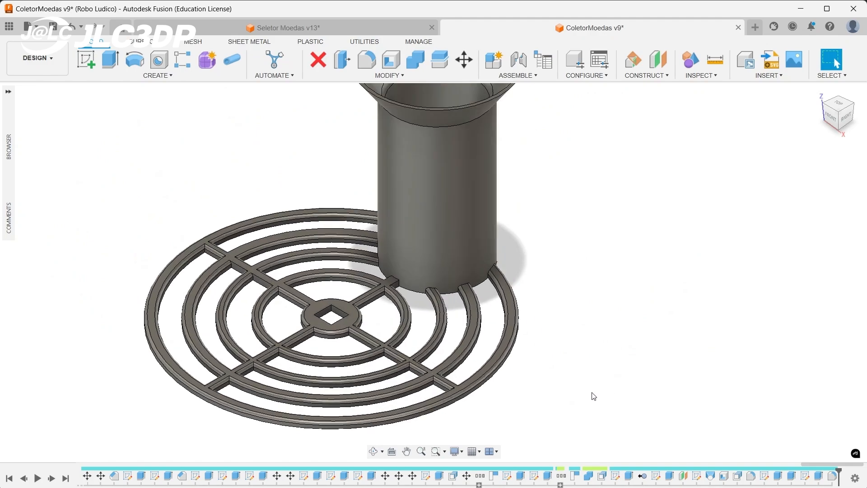
{"action": "scroll", "coordinate": [237, 345], "scroll_direction": "up", "scroll_amount": 3}
{"action": "scroll", "coordinate": [237, 345], "scroll_direction": "down", "scroll_amount": 3}
{"action": "scroll", "coordinate": [262, 324], "scroll_direction": "up", "scroll_amount": 2}
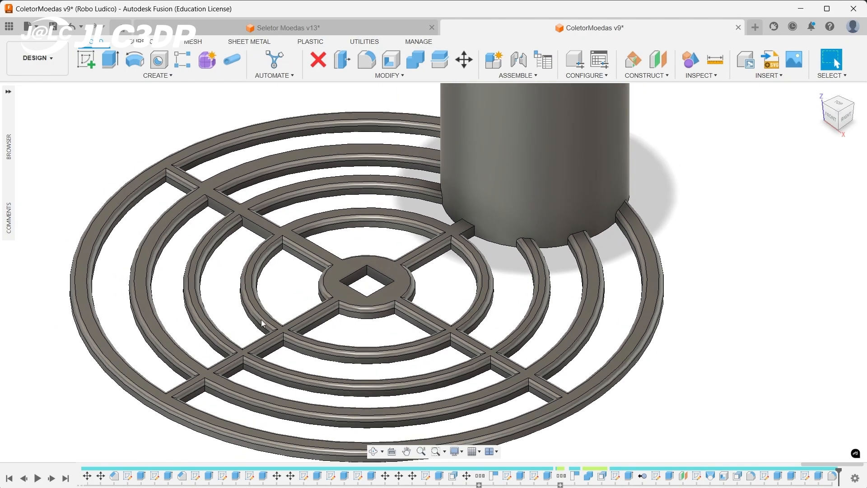
- Apply the pink appearance already in the design to the whole coin collector body
{"action": "key", "text": "a"}
{"action": "left_click_drag", "start_coordinate": [680, 244], "coordinate": [513, 202]}
{"action": "scroll", "coordinate": [377, 264], "scroll_direction": "down", "scroll_amount": 2}
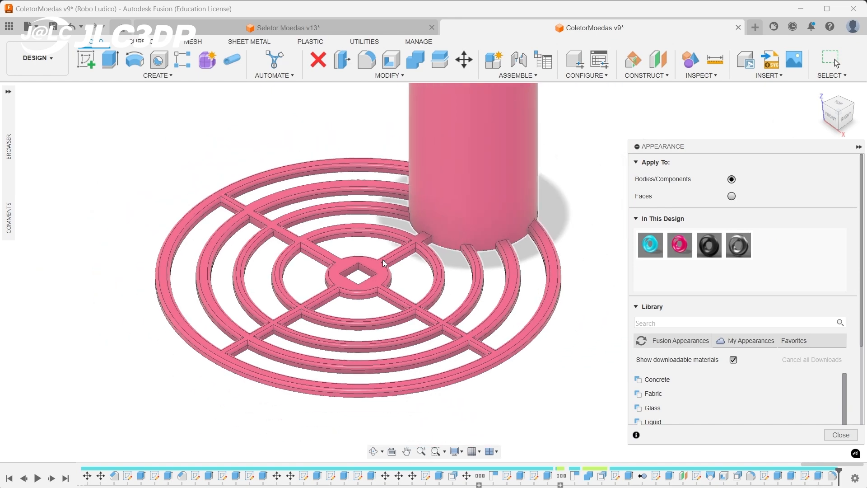
{"action": "key", "text": "Escape"}
{"action": "scroll", "coordinate": [445, 434], "scroll_direction": "down", "scroll_amount": 4}
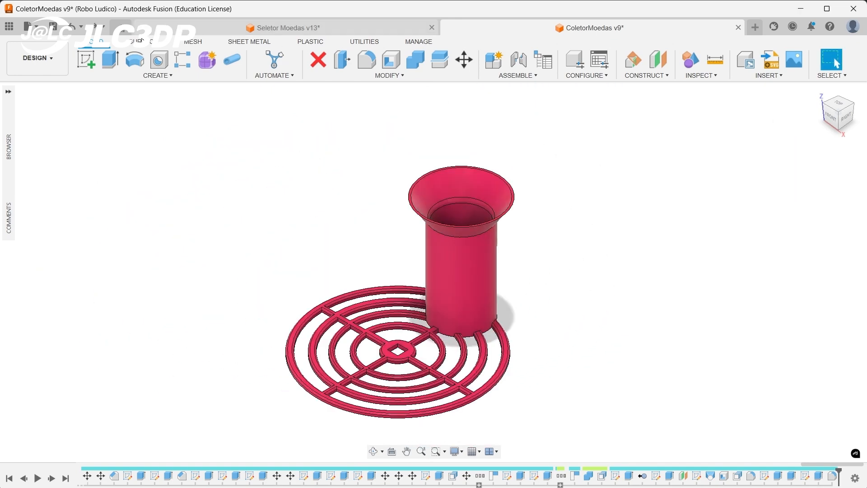
- Start a sketch on the flat underside of the ringed base
{"action": "left_click", "coordinate": [370, 451]}
{"action": "left_click_drag", "start_coordinate": [482, 400], "coordinate": [400, 239]}
{"action": "middle_click_drag", "start_coordinate": [400, 238], "coordinate": [413, 240], "text": "shift"}
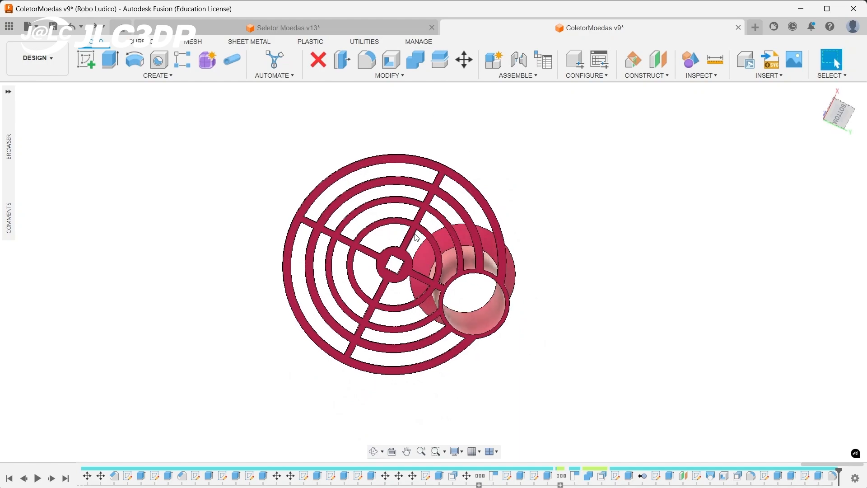
{"action": "left_click", "coordinate": [77, 64]}
{"action": "scroll", "coordinate": [506, 328], "scroll_direction": "up", "scroll_amount": 6}
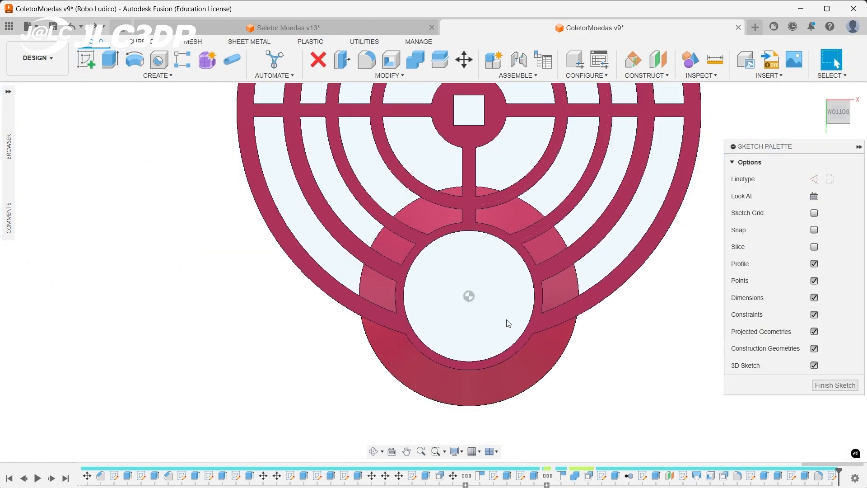
- Draw a 45 mm construction line from the outermost point of the tube hole's edge, pointing straight away from the base centre
{"action": "left_click", "coordinate": [86, 59]}
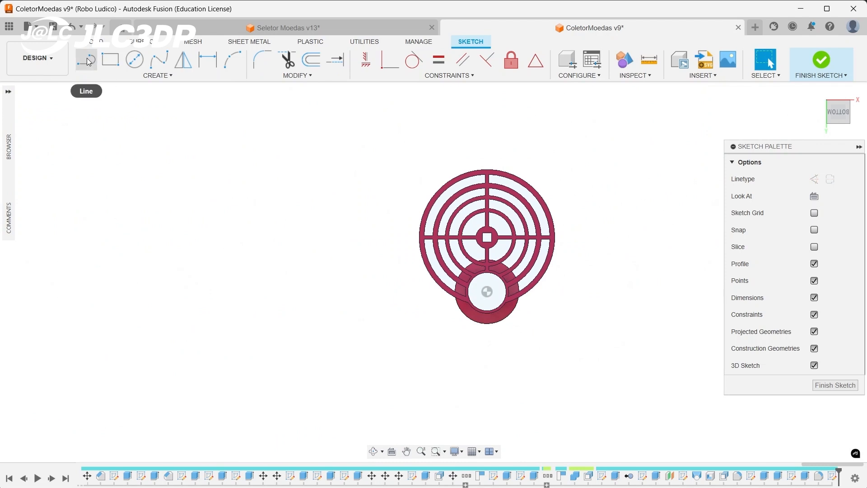
{"action": "left_click", "coordinate": [487, 291]}
{"action": "left_click", "coordinate": [814, 179]}
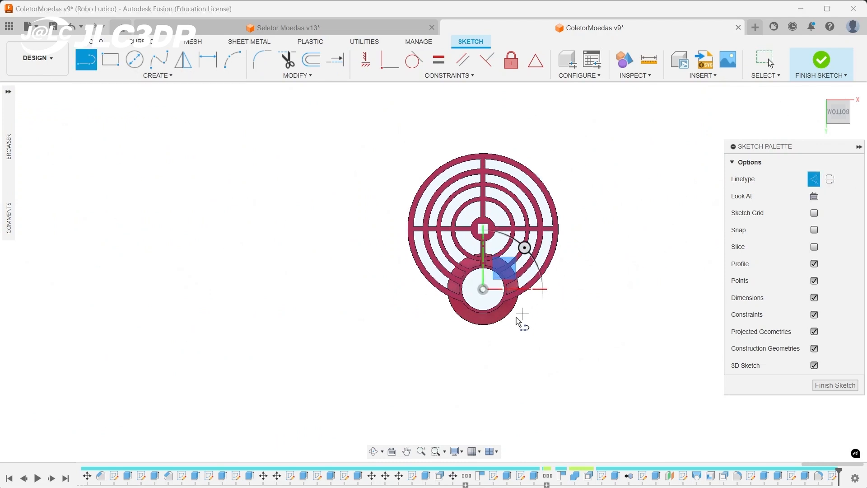
{"action": "scroll", "coordinate": [466, 271], "scroll_direction": "up", "scroll_amount": 6}
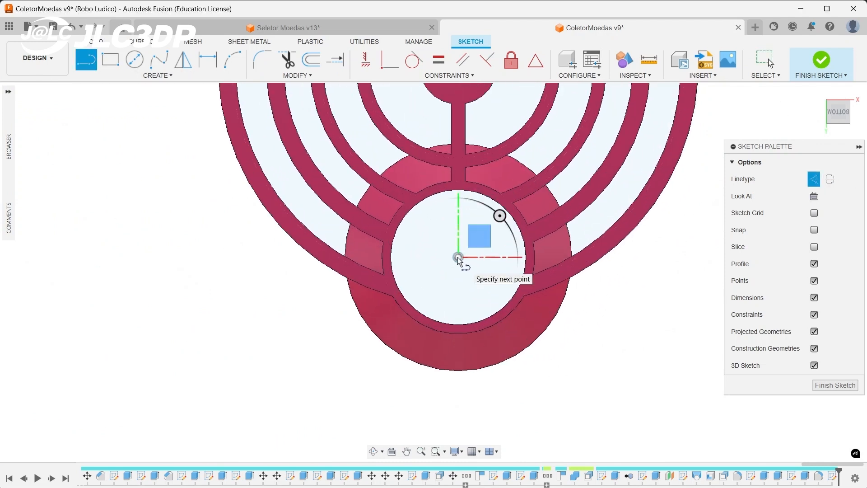
{"action": "key", "text": "Escape"}
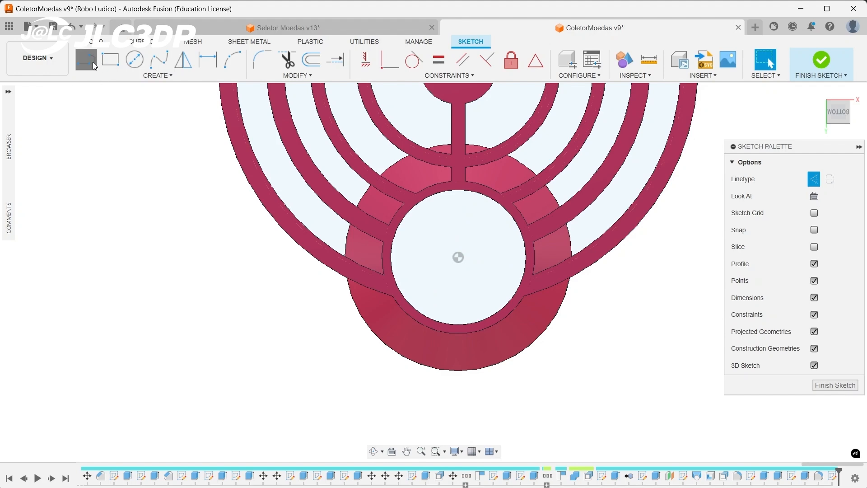
{"action": "left_click", "coordinate": [93, 61]}
{"action": "left_click", "coordinate": [458, 257]}
{"action": "scroll", "coordinate": [440, 359], "scroll_direction": "up", "scroll_amount": 4}
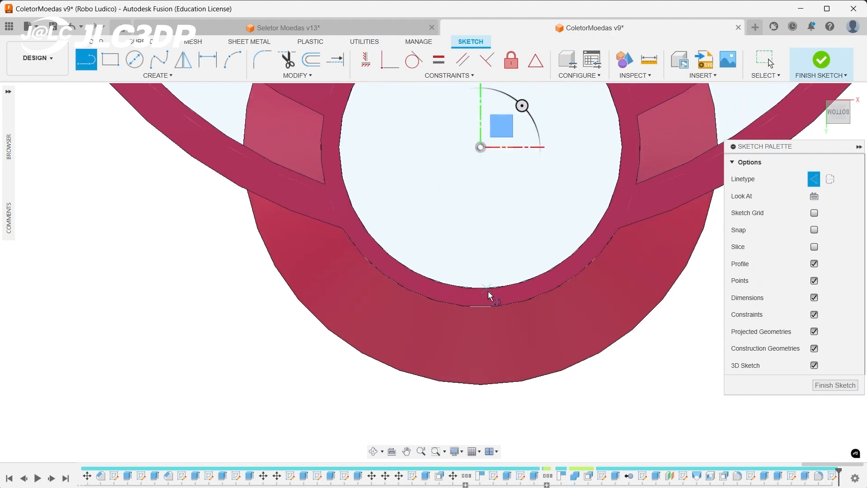
{"action": "scroll", "coordinate": [481, 287], "scroll_direction": "down", "scroll_amount": 5}
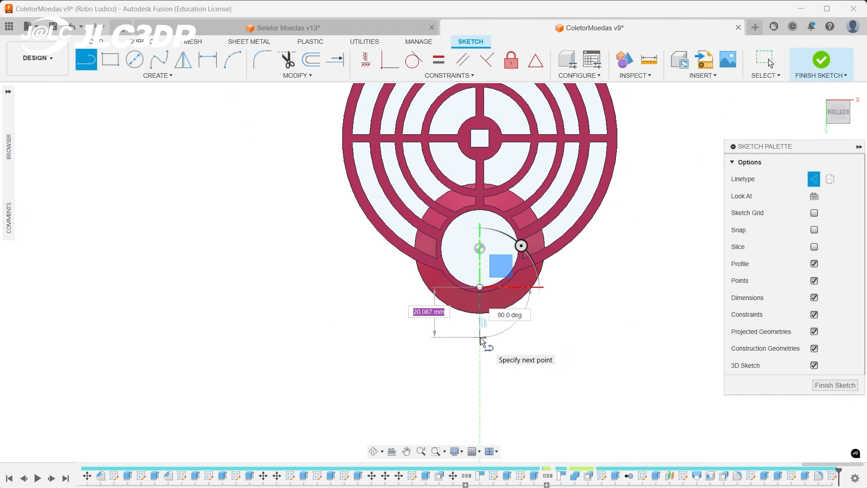
{"action": "type", "text": "5"}
{"action": "key", "text": "Return"}
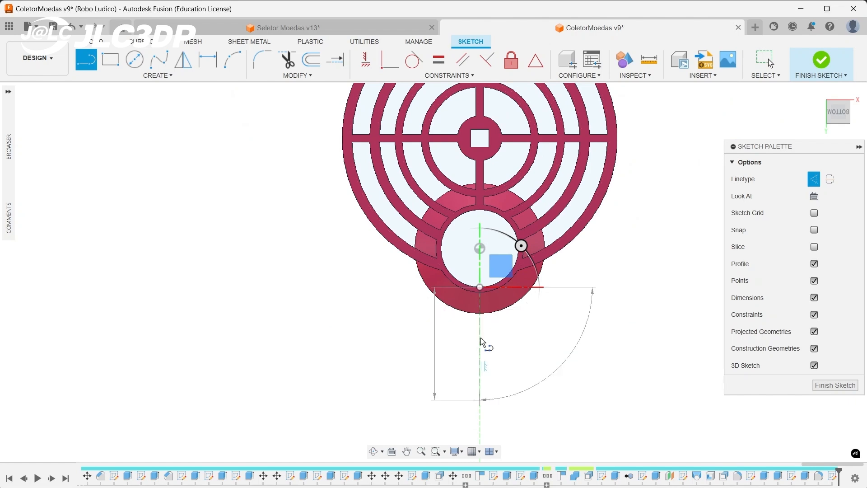
{"action": "key", "text": "Escape"}
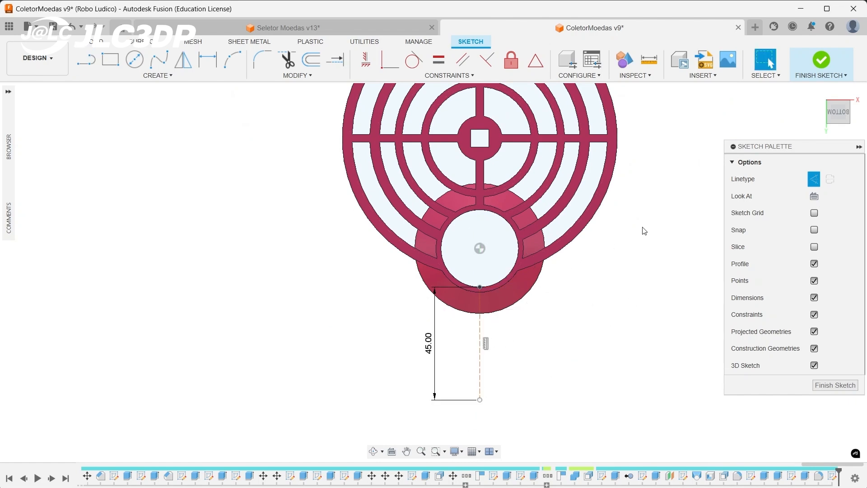
- Draw a solid-line center rectangle of 110 by 31.50 mm centred on the construction line's free end, with the long side along that line
{"action": "left_click", "coordinate": [110, 59]}
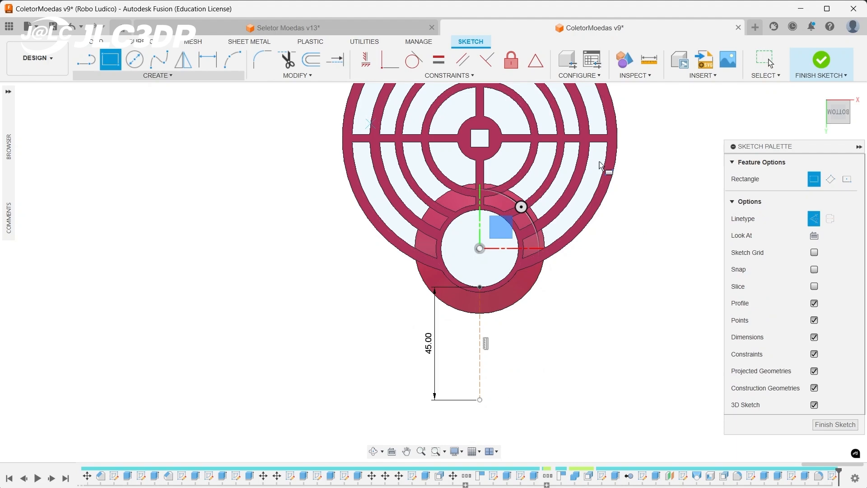
{"action": "left_click", "coordinate": [813, 219]}
{"action": "left_click", "coordinate": [847, 180]}
{"action": "scroll", "coordinate": [492, 270], "scroll_direction": "down", "scroll_amount": 2}
{"action": "scroll", "coordinate": [492, 374], "scroll_direction": "up", "scroll_amount": 3}
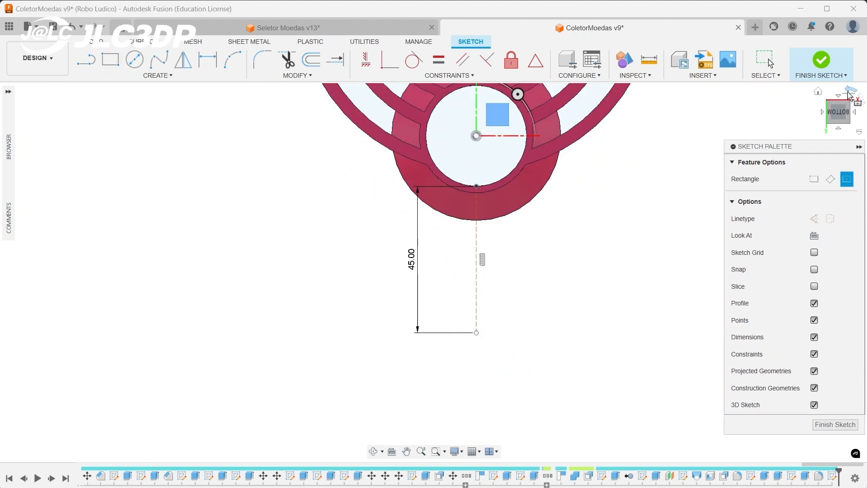
{"action": "left_click", "coordinate": [850, 92]}
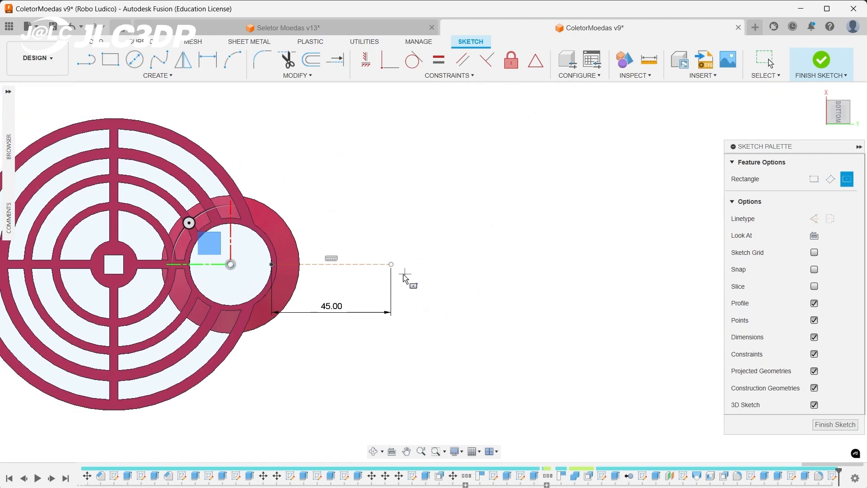
{"action": "left_click", "coordinate": [392, 264]}
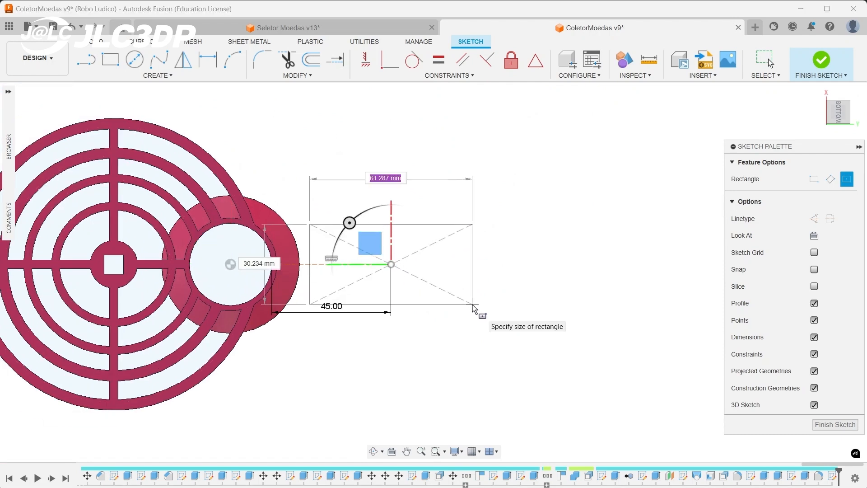
{"action": "type", "text": "110"}
{"action": "key", "text": "Tab"}
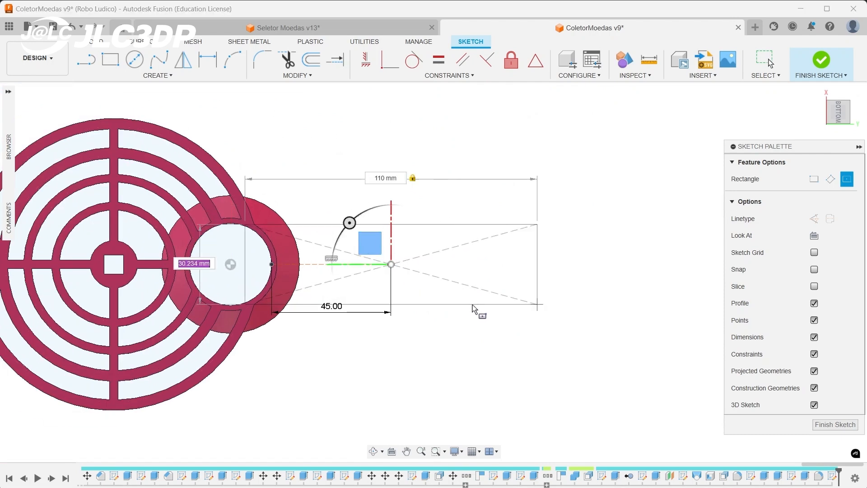
{"action": "type", "text": "31,"}
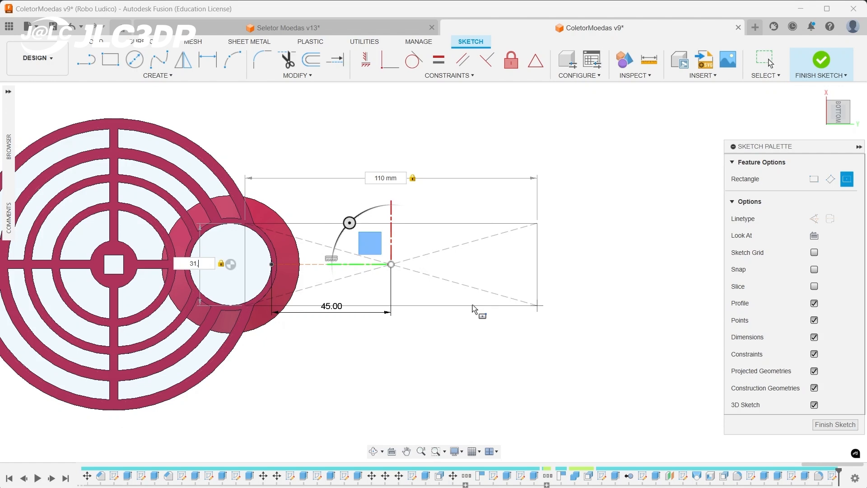
{"action": "type", "text": "50"}
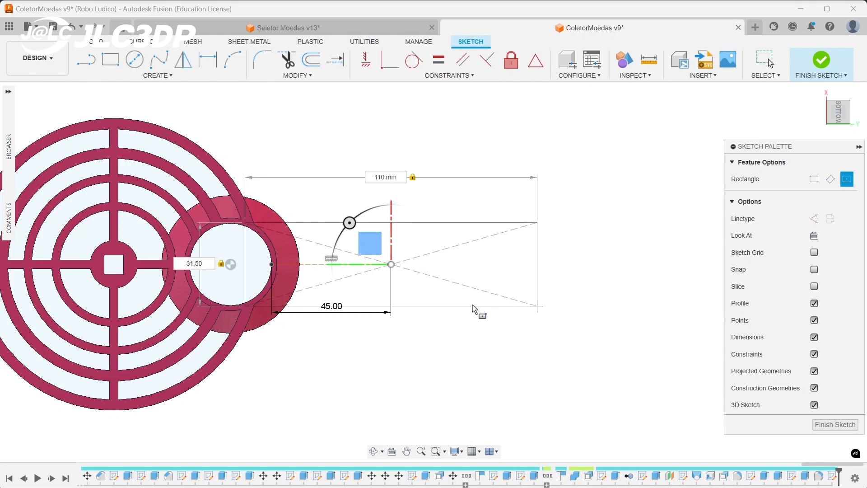
{"action": "key", "text": "Return"}
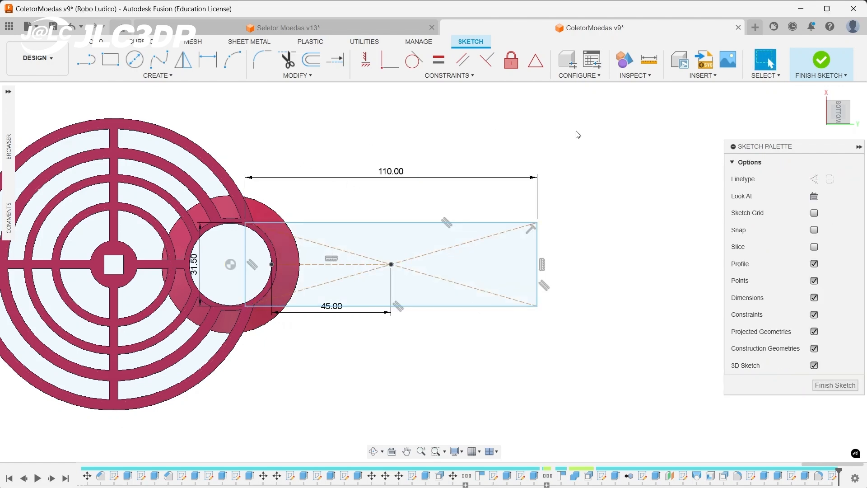
- Divide the rectangle across its middle with two lines from its centre point perpendicular to the two long edges
{"action": "left_click", "coordinate": [93, 60]}
{"action": "scroll", "coordinate": [390, 253], "scroll_direction": "up", "scroll_amount": 2}
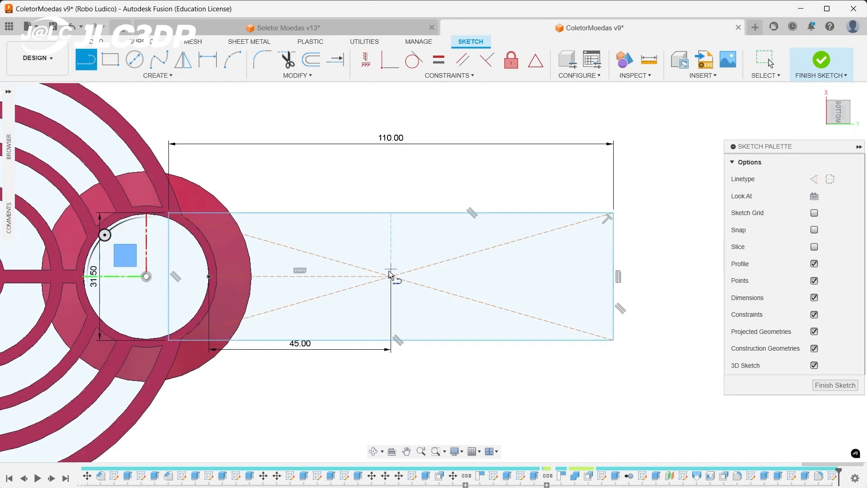
{"action": "left_click", "coordinate": [391, 276]}
{"action": "scroll", "coordinate": [391, 216], "scroll_direction": "up", "scroll_amount": 3}
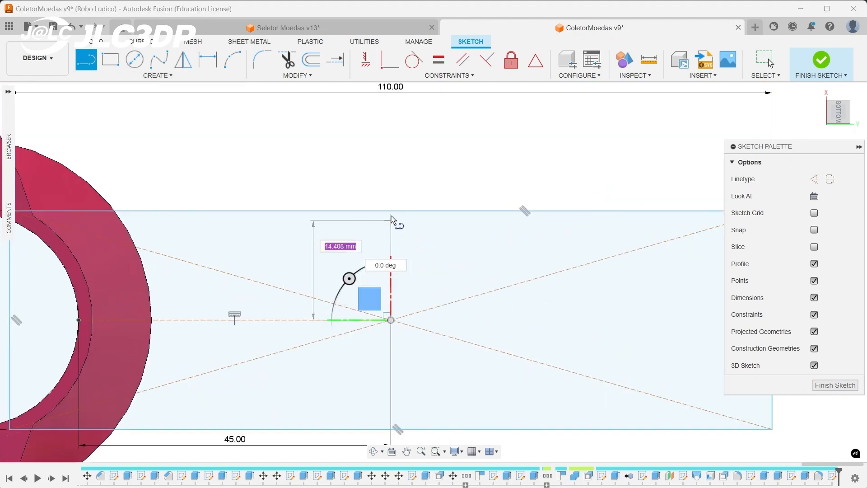
{"action": "left_click", "coordinate": [391, 210]}
{"action": "scroll", "coordinate": [392, 210], "scroll_direction": "down", "scroll_amount": 3}
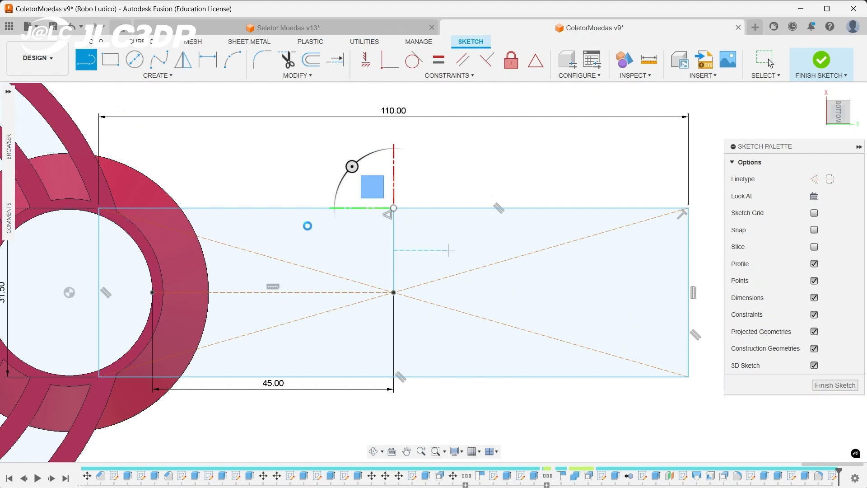
{"action": "key", "text": "Escape"}
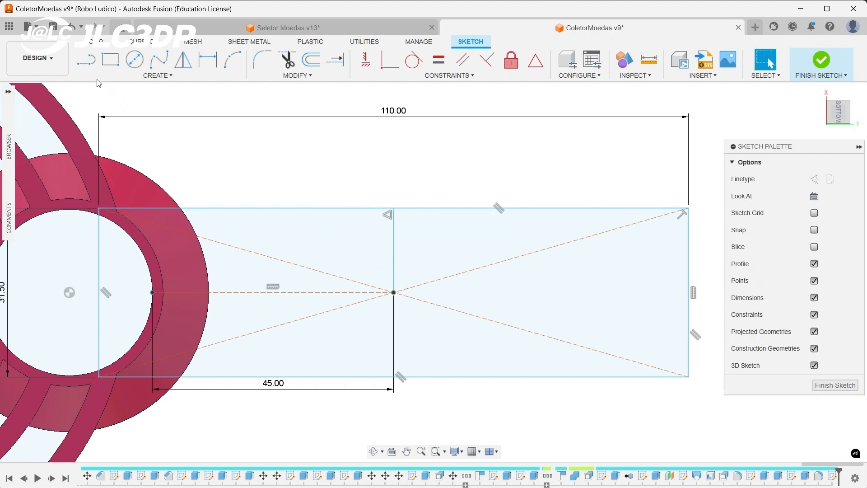
{"action": "left_click", "coordinate": [91, 66]}
{"action": "left_click", "coordinate": [394, 293]}
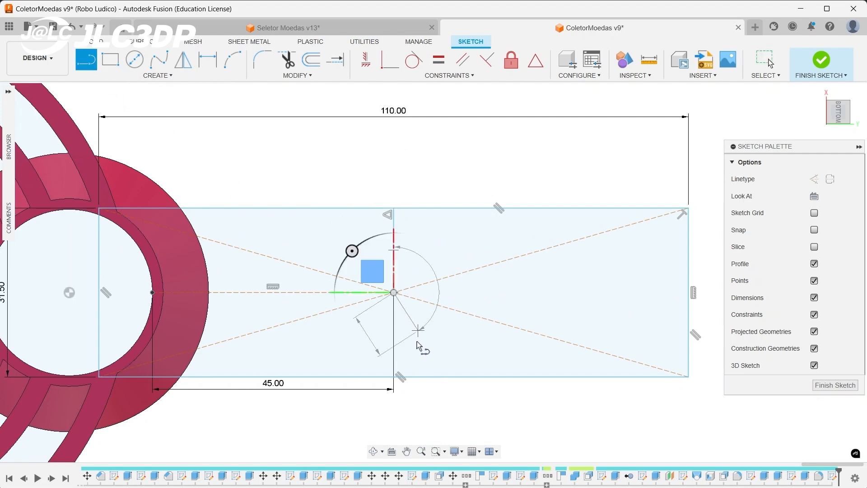
{"action": "left_click", "coordinate": [392, 378]}
{"action": "key", "text": "Escape"}
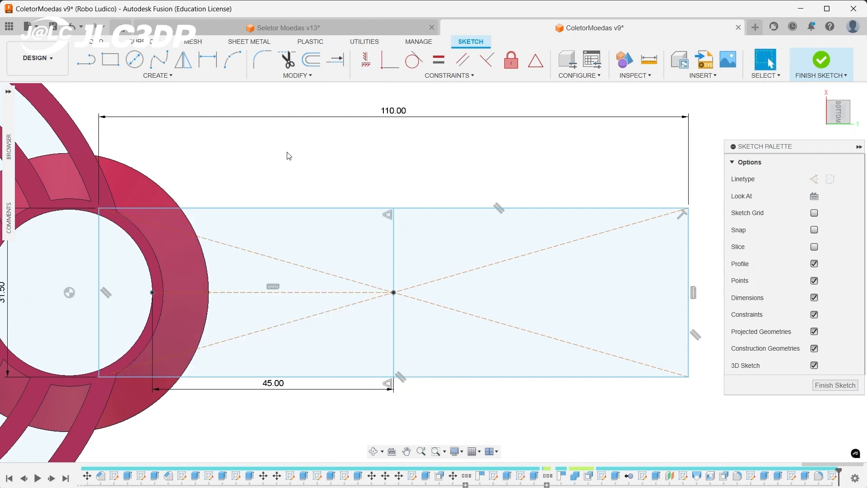
- Trim away the rectangle's outer half, including its edges and diagonals beyond the dividing line, and finish the sketch
{"action": "left_click", "coordinate": [281, 64]}
{"action": "left_click", "coordinate": [476, 207]}
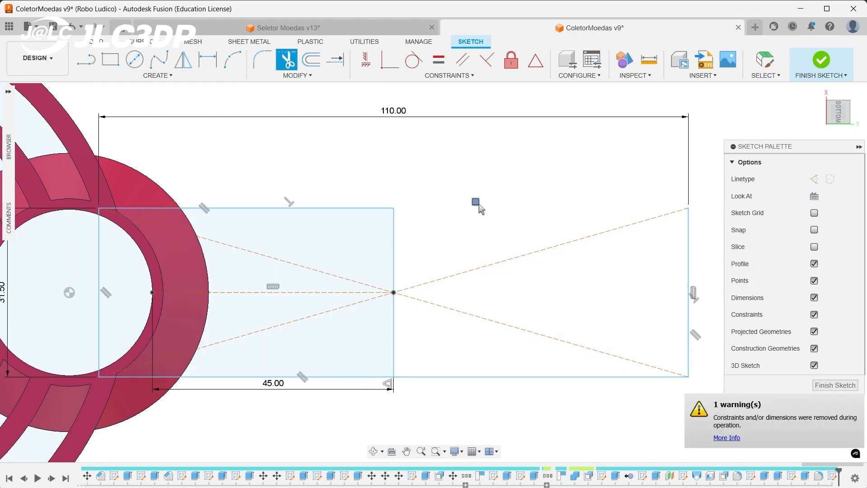
{"action": "left_click", "coordinate": [532, 377]}
{"action": "left_click", "coordinate": [553, 246]}
{"action": "left_click", "coordinate": [581, 346]}
{"action": "left_click", "coordinate": [685, 285]}
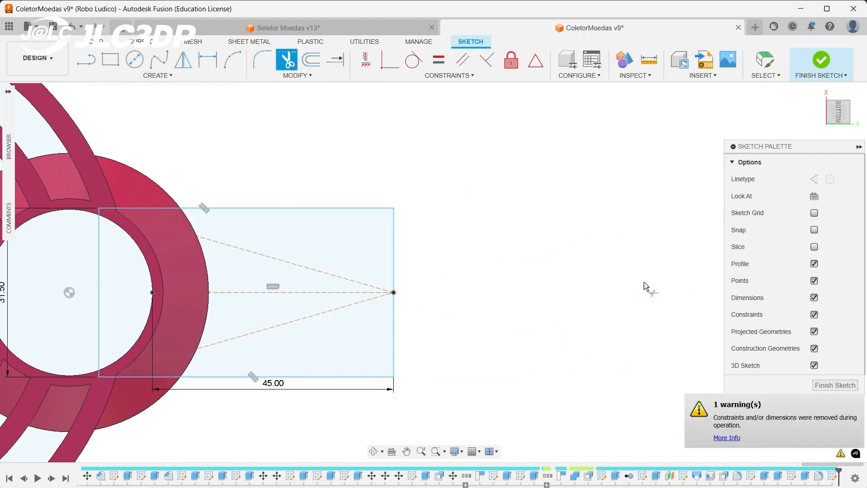
{"action": "scroll", "coordinate": [598, 296], "scroll_direction": "down", "scroll_amount": 3}
{"action": "left_click", "coordinate": [821, 62]}
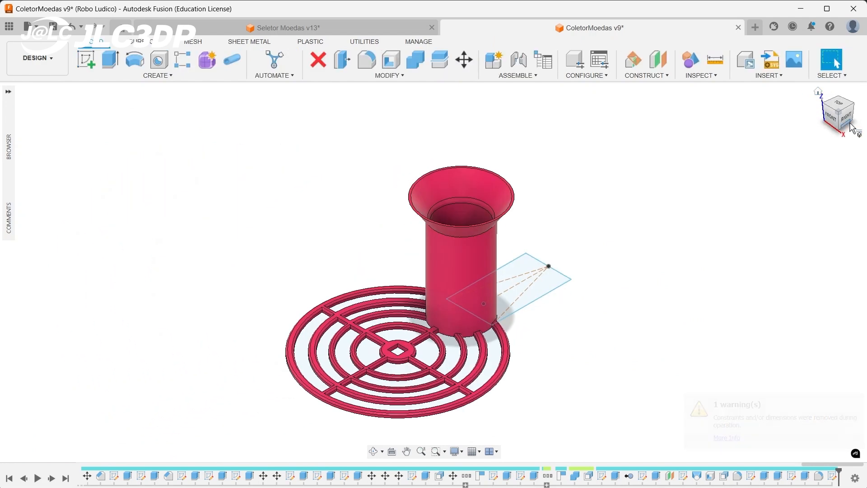
- Extrude the remaining rectangle's three profiles, including those over the tube hole and its rim, by -4 mm and join them to the body
{"action": "left_click", "coordinate": [846, 127]}
{"action": "left_click", "coordinate": [851, 119]}
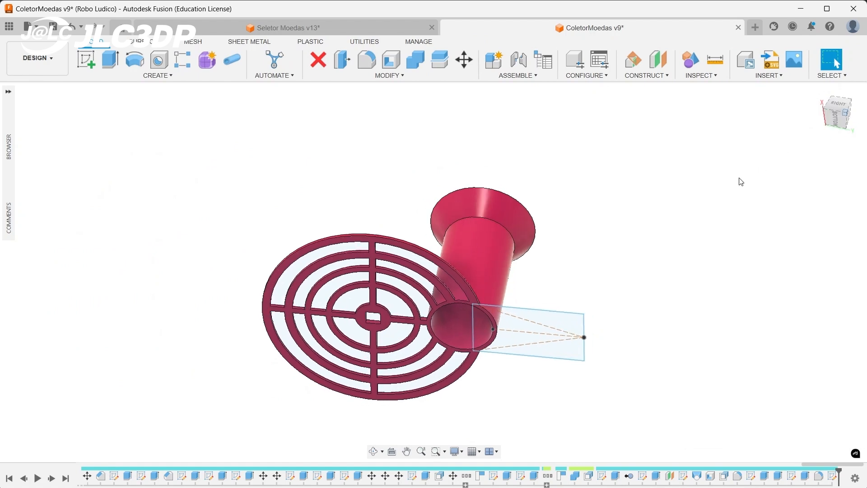
{"action": "scroll", "coordinate": [470, 337], "scroll_direction": "up", "scroll_amount": 5}
{"action": "left_click", "coordinate": [418, 292]}
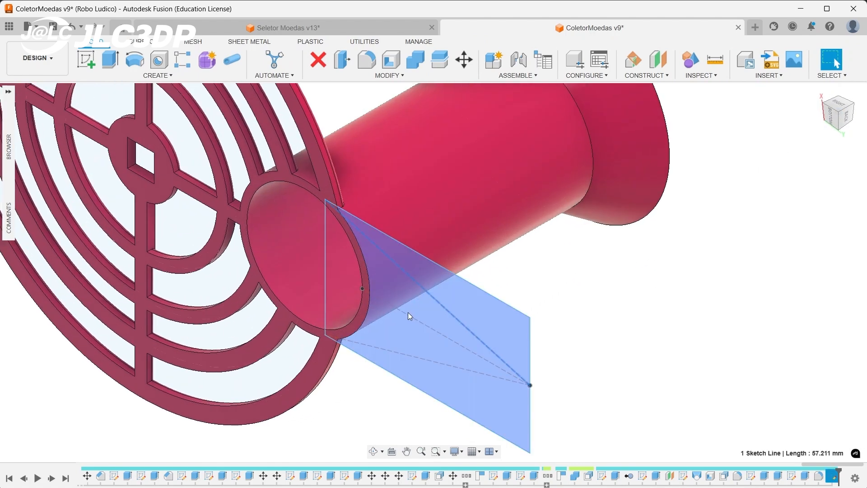
{"action": "key", "text": "e"}
{"action": "scroll", "coordinate": [364, 313], "scroll_direction": "up", "scroll_amount": 5}
{"action": "left_click", "coordinate": [347, 300]}
{"action": "left_click", "coordinate": [298, 271]}
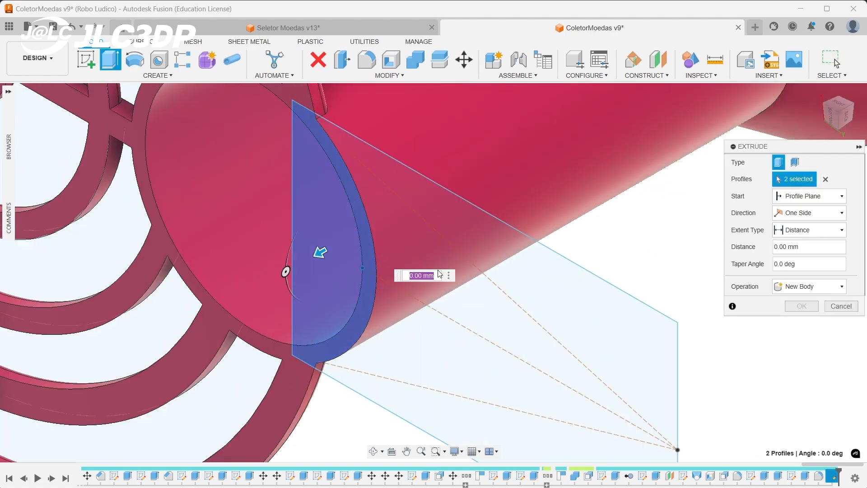
{"action": "left_click", "coordinate": [448, 259]}
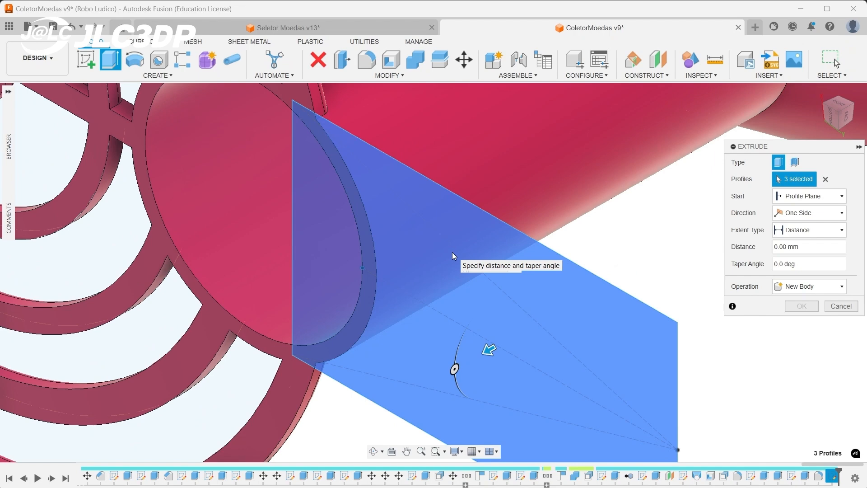
{"action": "type", "text": "-4"}
{"action": "scroll", "coordinate": [451, 253], "scroll_direction": "down", "scroll_amount": 3}
{"action": "left_click", "coordinate": [798, 294]}
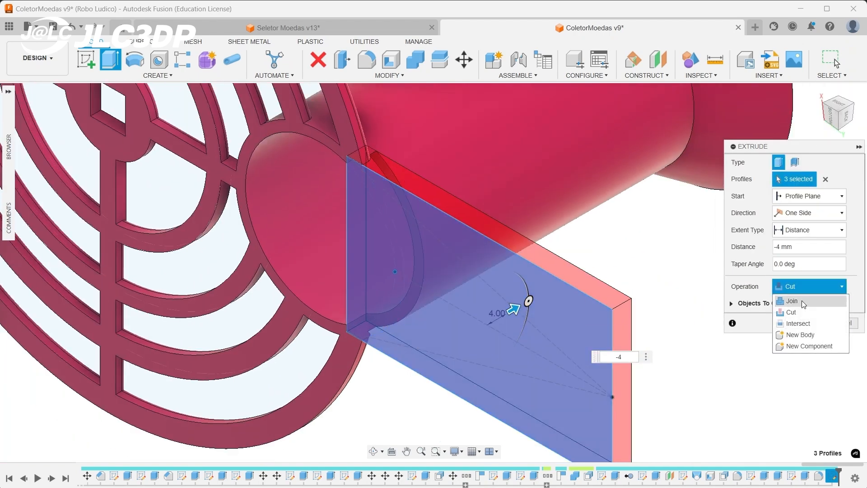
{"action": "left_click", "coordinate": [801, 300]}
{"action": "left_click", "coordinate": [803, 306]}
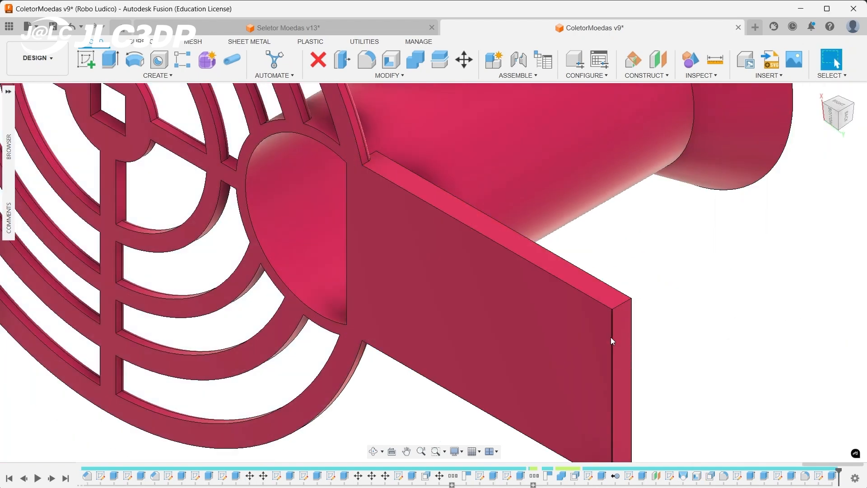
- Fillet the two short vertical edges where the plate's sides meet the tube with a 5 mm radius
{"action": "scroll", "coordinate": [610, 337], "scroll_direction": "down", "scroll_amount": 3}
{"action": "left_click", "coordinate": [819, 93]}
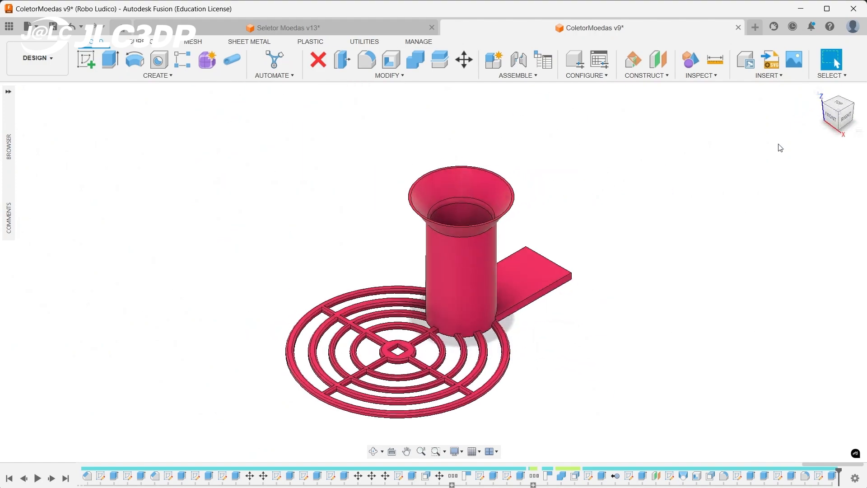
{"action": "scroll", "coordinate": [681, 262], "scroll_direction": "up", "scroll_amount": 3}
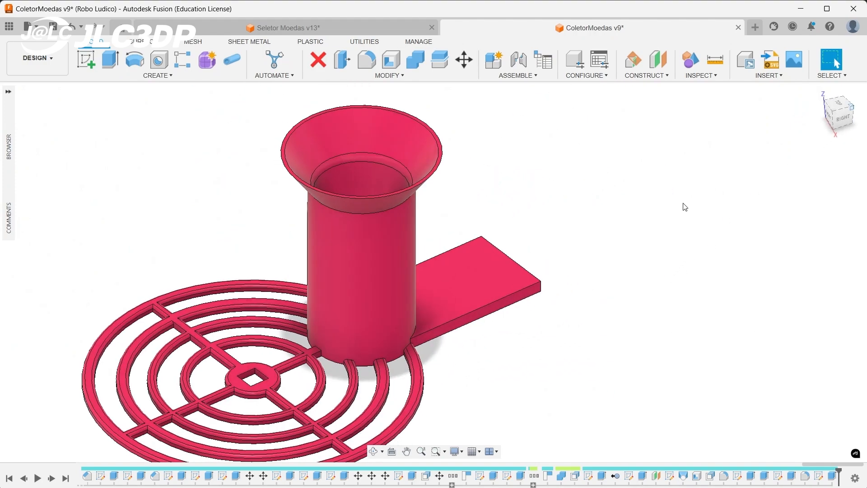
{"action": "middle_click_drag", "start_coordinate": [682, 205], "coordinate": [489, 332], "text": "shift"}
{"action": "scroll", "coordinate": [490, 332], "scroll_direction": "up", "scroll_amount": 5}
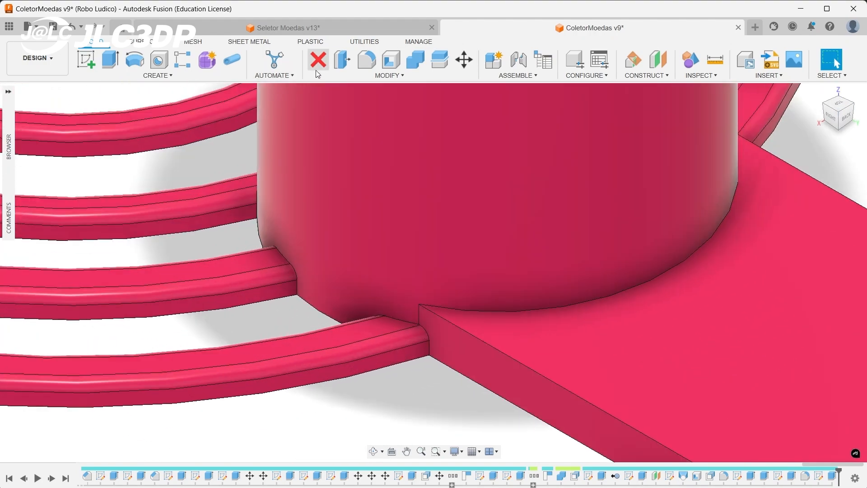
{"action": "left_click", "coordinate": [364, 61]}
{"action": "scroll", "coordinate": [412, 271], "scroll_direction": "down", "scroll_amount": 2}
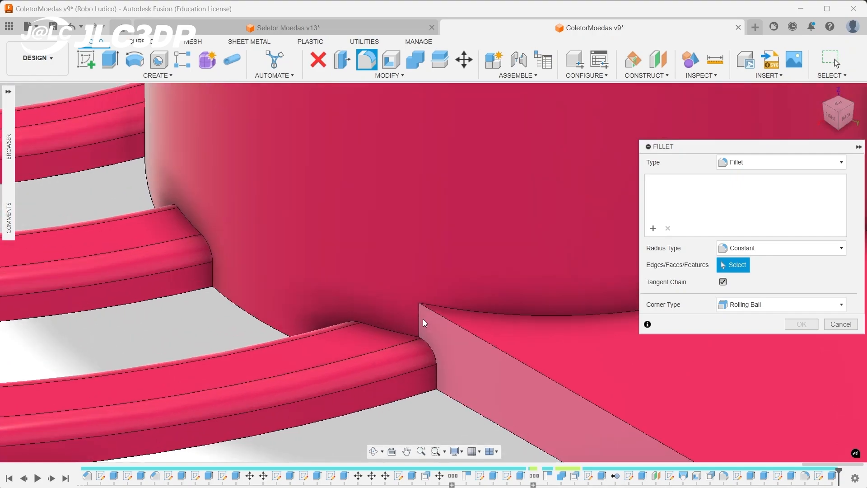
{"action": "left_click", "coordinate": [418, 318]}
{"action": "scroll", "coordinate": [321, 374], "scroll_direction": "down", "scroll_amount": 5}
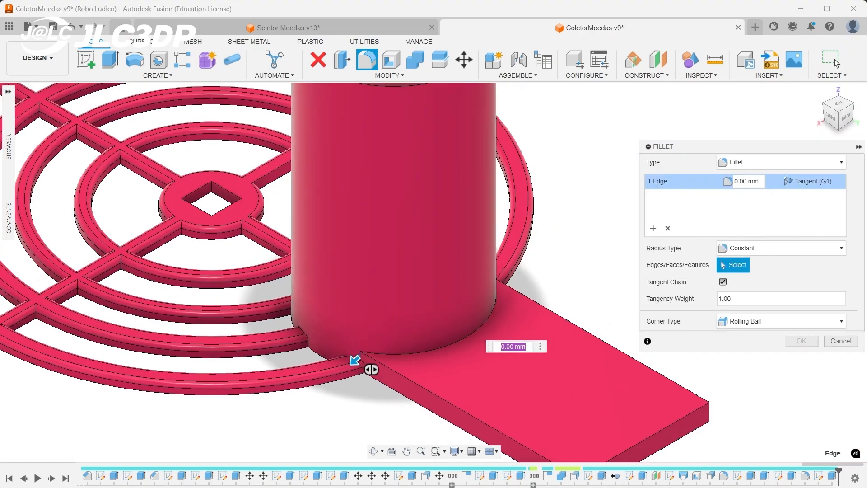
{"action": "middle_click_drag", "start_coordinate": [355, 360], "coordinate": [450, 312], "text": "shift"}
{"action": "scroll", "coordinate": [449, 312], "scroll_direction": "down", "scroll_amount": 5}
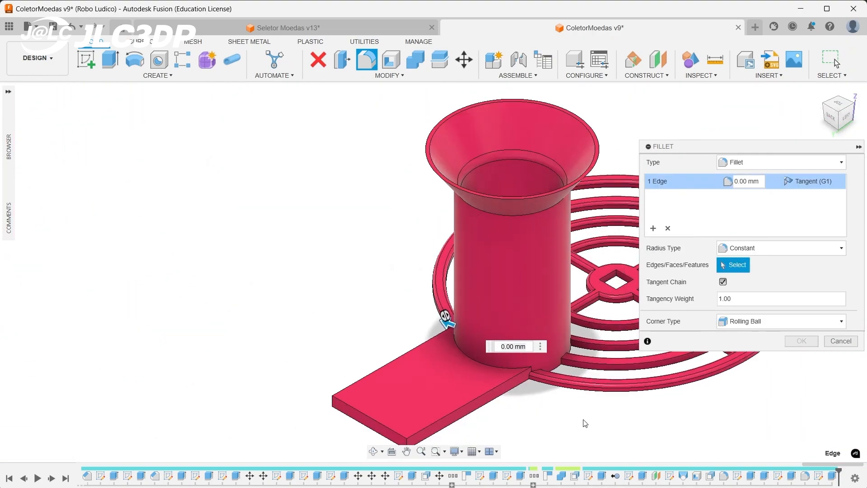
{"action": "scroll", "coordinate": [484, 280], "scroll_direction": "up", "scroll_amount": 10}
{"action": "left_click", "coordinate": [478, 271]}
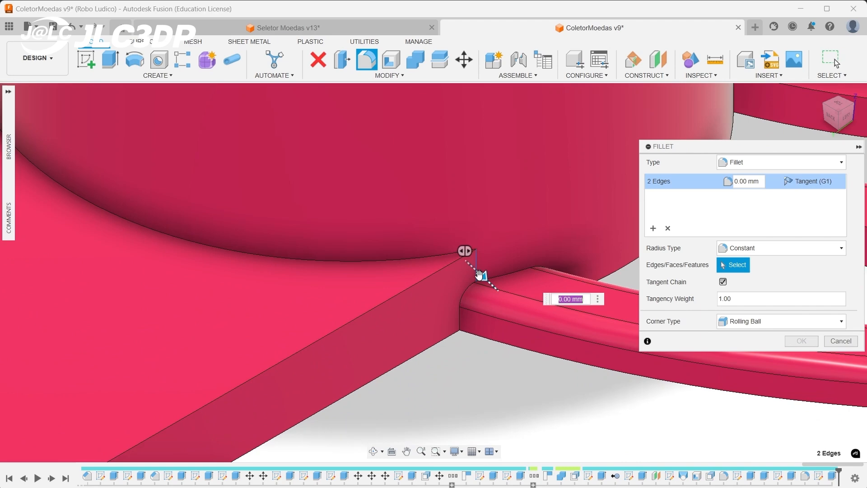
{"action": "type", "text": "5"}
{"action": "key", "text": "Return"}
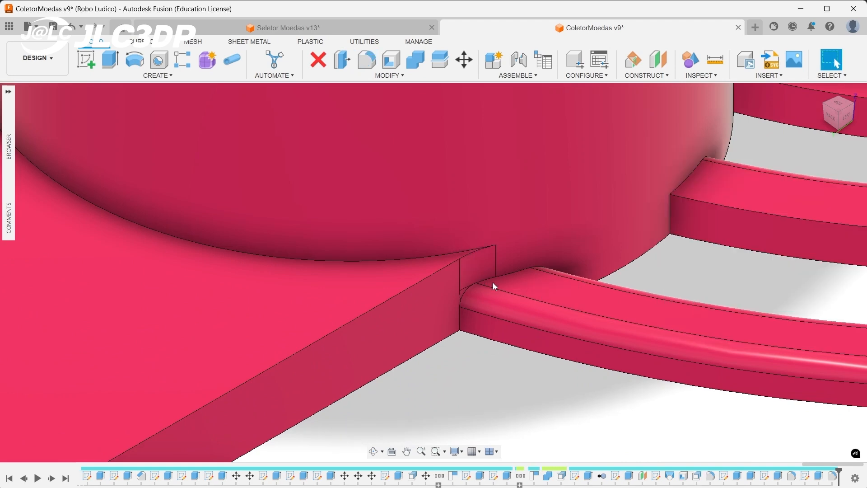
- Show the hidden MotorBase body together with the collector
{"action": "scroll", "coordinate": [526, 304], "scroll_direction": "down", "scroll_amount": 8}
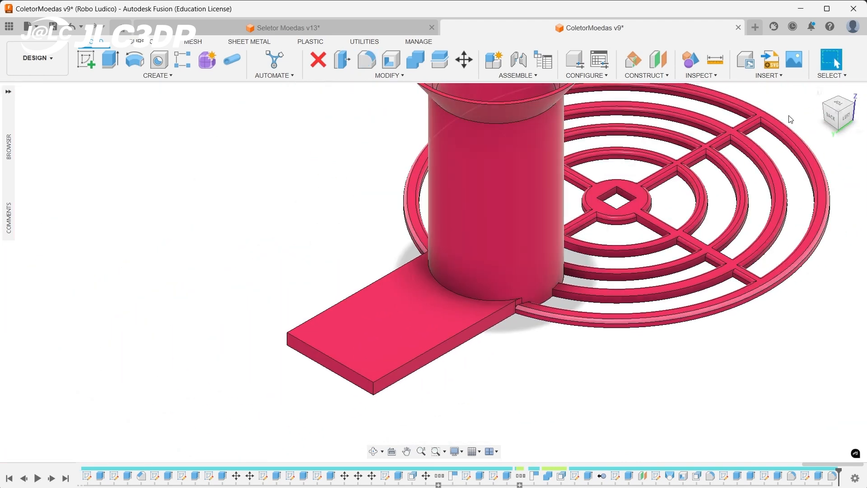
{"action": "left_click", "coordinate": [815, 96]}
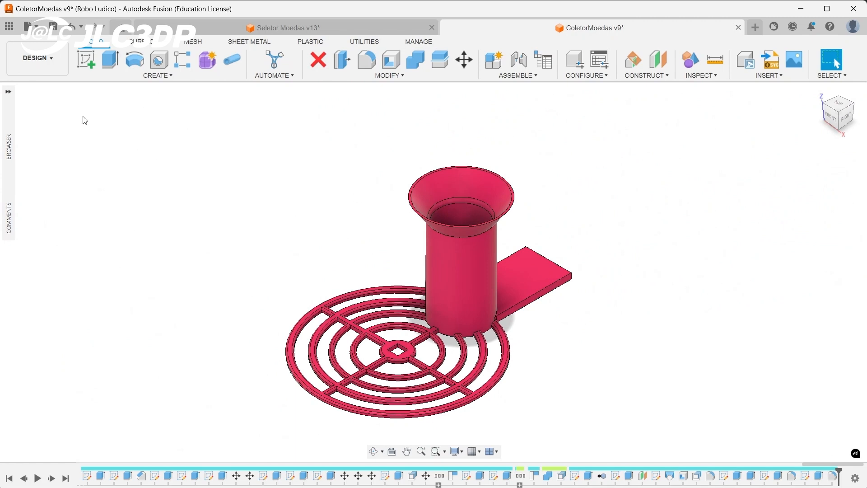
{"action": "left_click", "coordinate": [8, 91]}
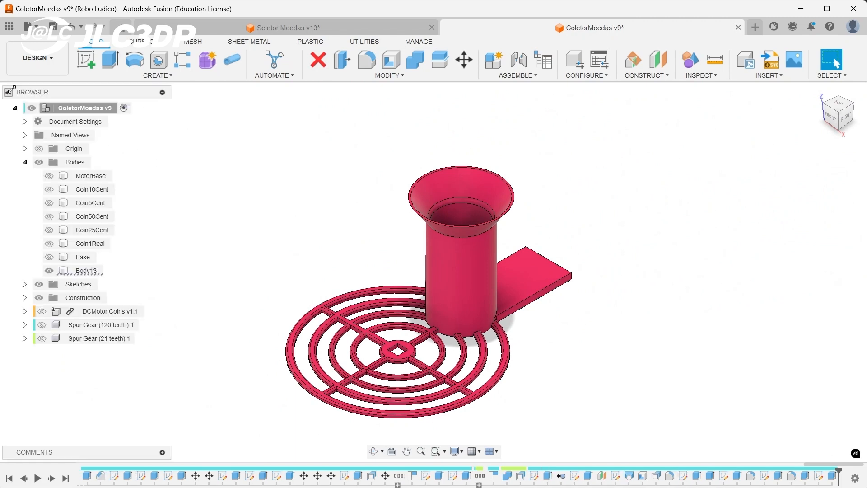
{"action": "left_click", "coordinate": [50, 176]}
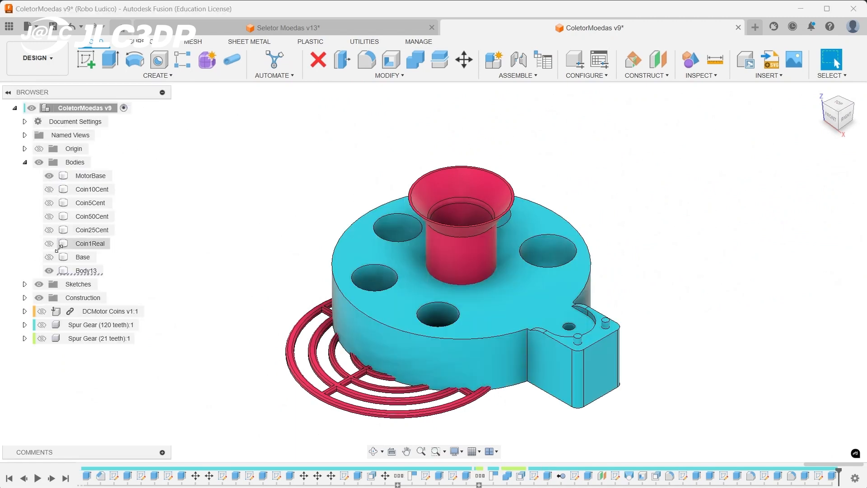
- Free-move the collector body clear of the MotorBase and rotate it by -90 degrees about the Z axis
{"action": "left_click", "coordinate": [84, 271]}
{"action": "scroll", "coordinate": [475, 232], "scroll_direction": "down", "scroll_amount": 3}
{"action": "key", "text": "m"}
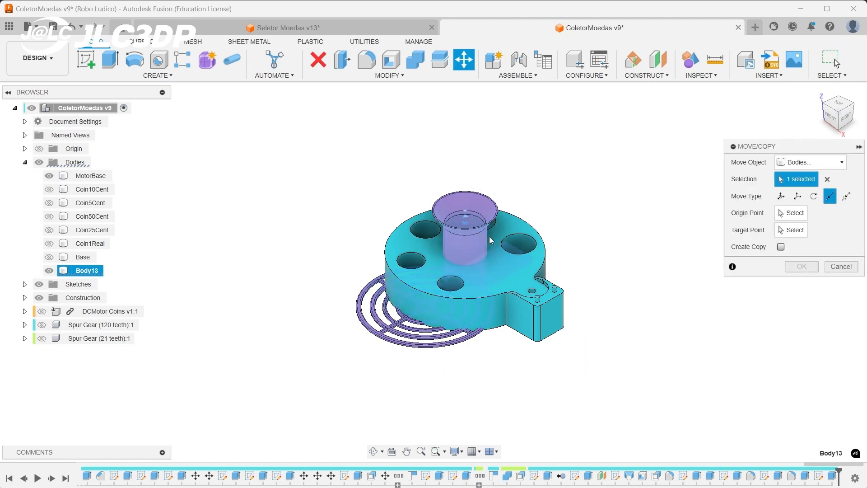
{"action": "left_click", "coordinate": [780, 195]}
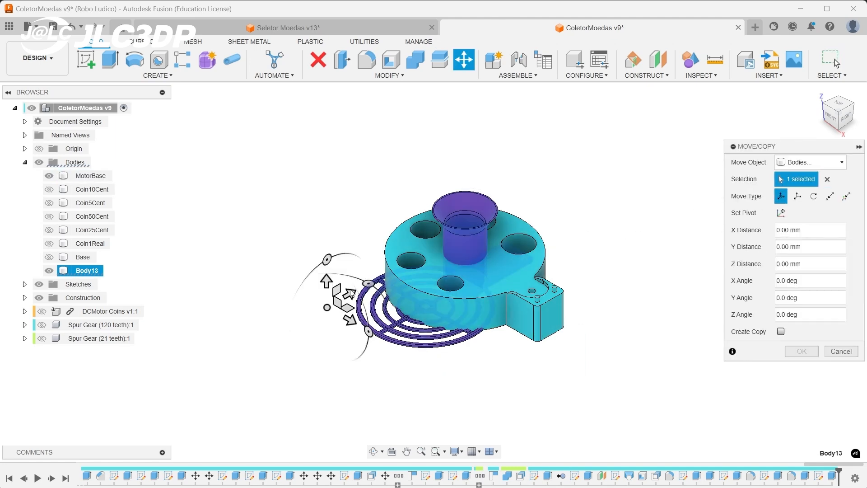
{"action": "left_click_drag", "start_coordinate": [351, 294], "coordinate": [267, 388]}
{"action": "scroll", "coordinate": [457, 322], "scroll_direction": "down", "scroll_amount": 4}
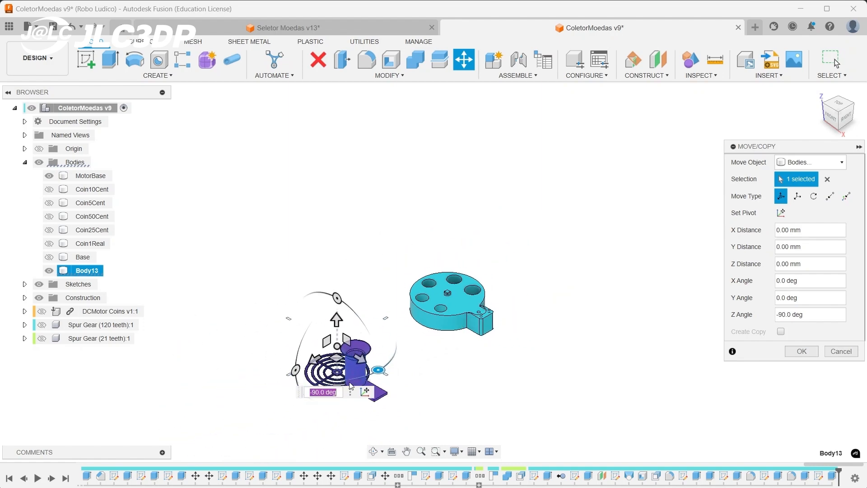
{"action": "scroll", "coordinate": [345, 382], "scroll_direction": "up", "scroll_amount": 7}
{"action": "scroll", "coordinate": [317, 361], "scroll_direction": "up", "scroll_amount": 4}
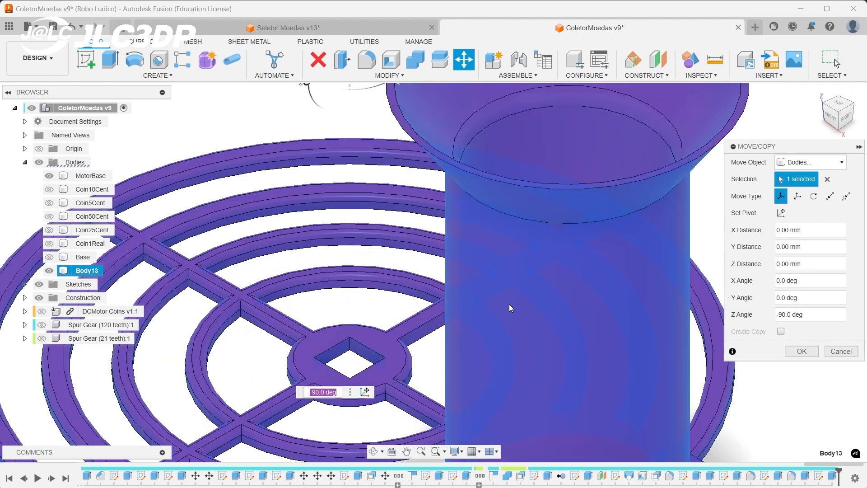
- Move the collector point to point from the centre of its square hub hole onto the top of the MotorBase's square central peg
{"action": "left_click", "coordinate": [830, 196]}
{"action": "scroll", "coordinate": [376, 383], "scroll_direction": "up", "scroll_amount": 5}
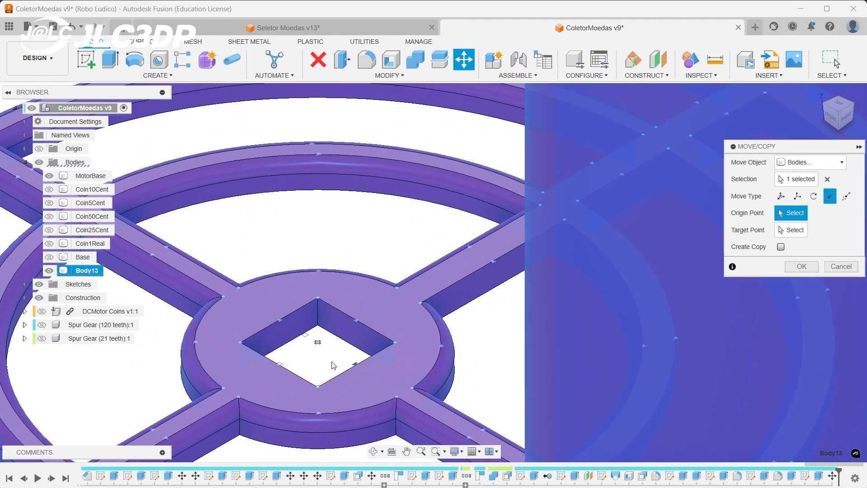
{"action": "left_click", "coordinate": [318, 345]}
{"action": "scroll", "coordinate": [315, 346], "scroll_direction": "down", "scroll_amount": 4}
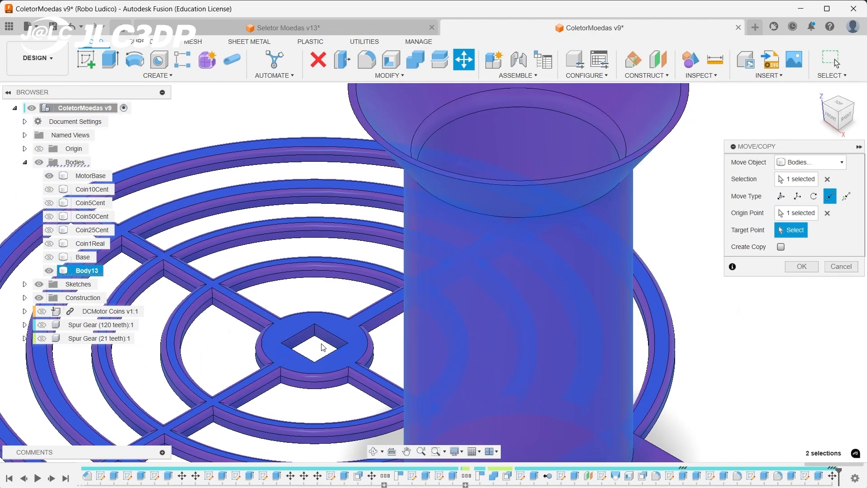
{"action": "scroll", "coordinate": [323, 347], "scroll_direction": "down", "scroll_amount": 6}
{"action": "scroll", "coordinate": [530, 200], "scroll_direction": "up", "scroll_amount": 8}
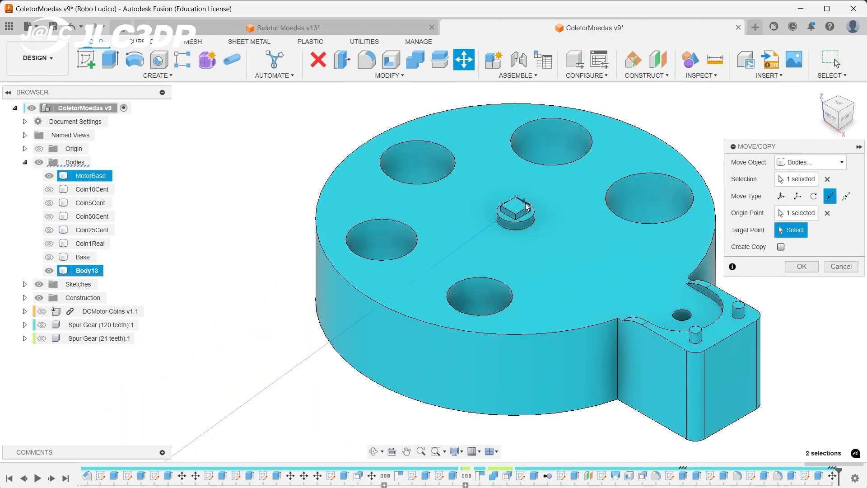
{"action": "left_click", "coordinate": [504, 211]}
{"action": "scroll", "coordinate": [501, 210], "scroll_direction": "down", "scroll_amount": 6}
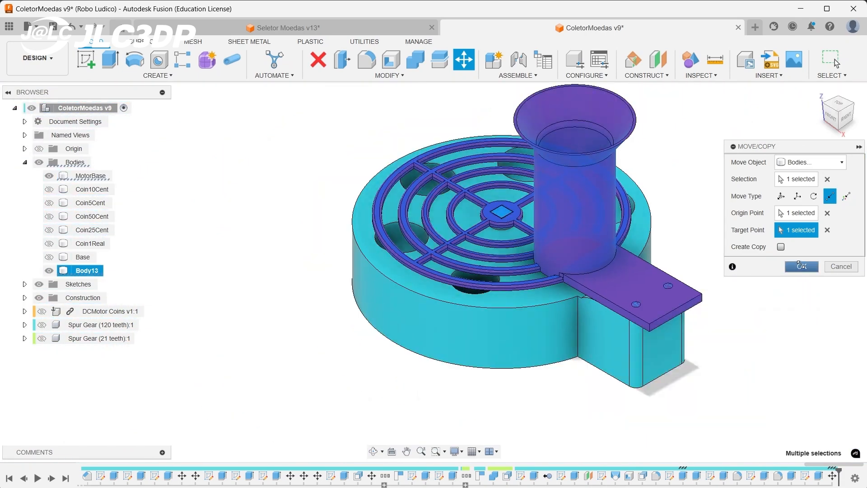
{"action": "left_click", "coordinate": [801, 266]}
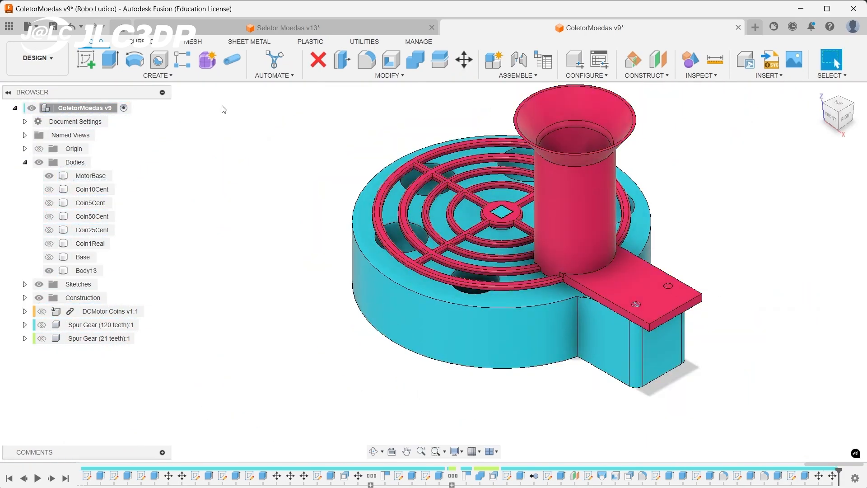
- Offset the plate's outer end face inward to line up with the end of the MotorBase's motor housing
{"action": "left_click", "coordinate": [337, 66]}
{"action": "scroll", "coordinate": [511, 280], "scroll_direction": "down", "scroll_amount": 3}
{"action": "scroll", "coordinate": [542, 279], "scroll_direction": "up", "scroll_amount": 10}
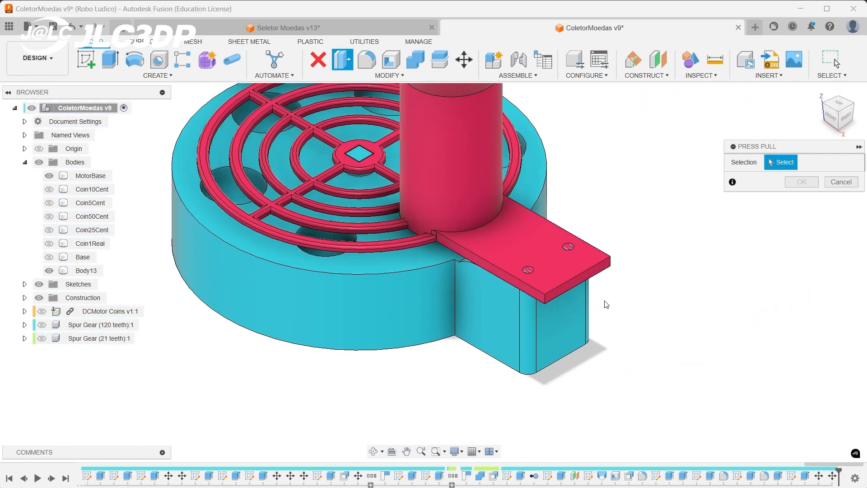
{"action": "left_click", "coordinate": [567, 279]}
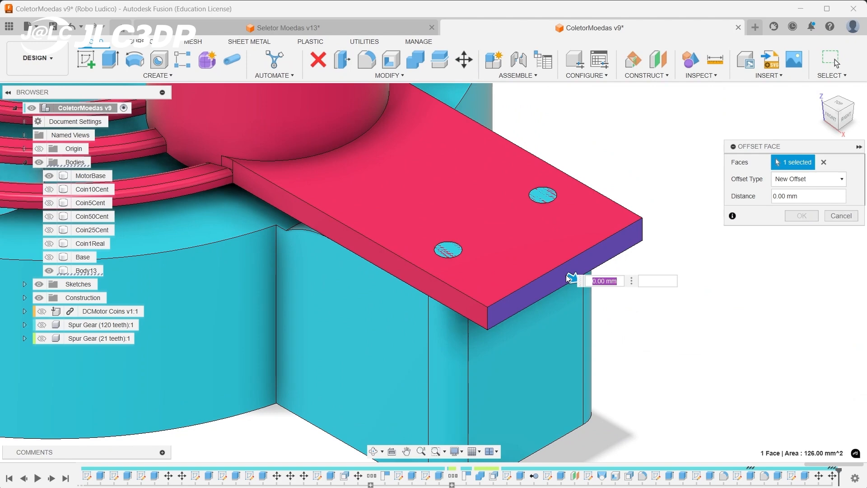
{"action": "key", "text": "Return"}
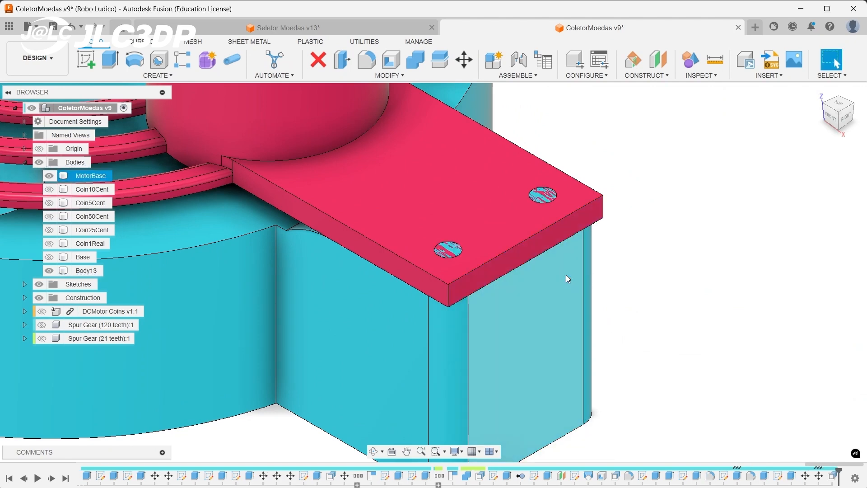
- Fillet the two vertical corner edges at the plate's outer end with a 4 mm radius
{"action": "left_click", "coordinate": [366, 62]}
{"action": "scroll", "coordinate": [456, 317], "scroll_direction": "up", "scroll_amount": 4}
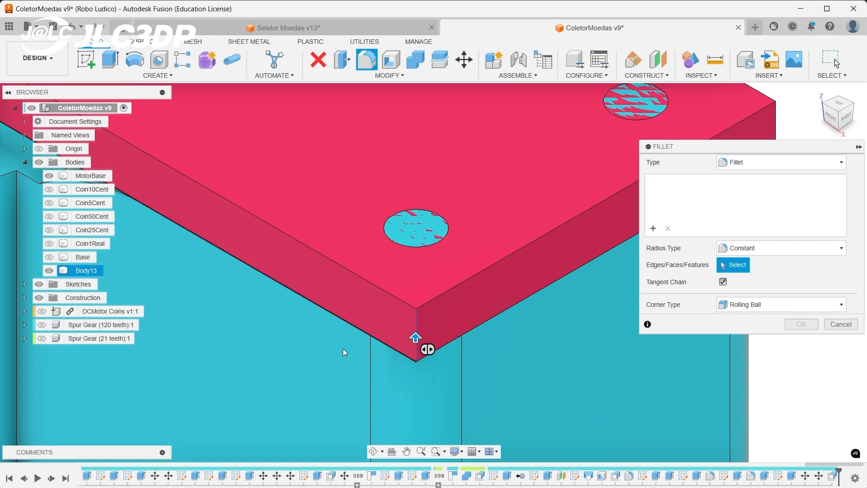
{"action": "scroll", "coordinate": [343, 352], "scroll_direction": "down", "scroll_amount": 4}
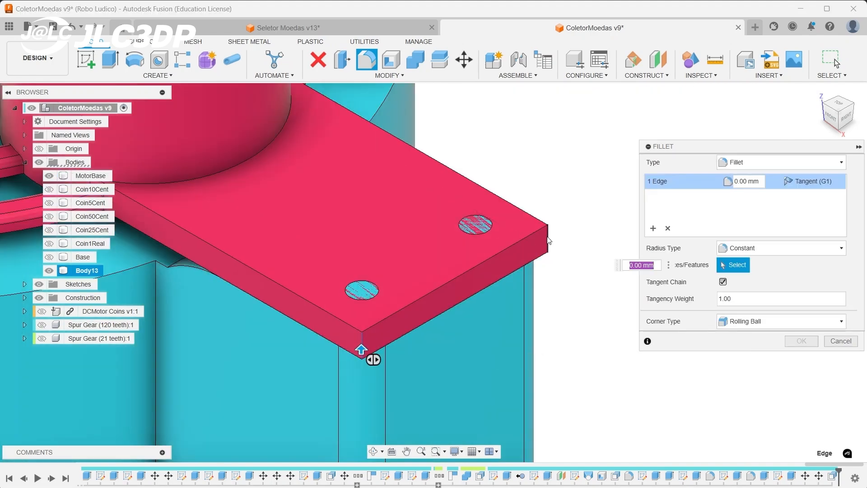
{"action": "type", "text": "4"}
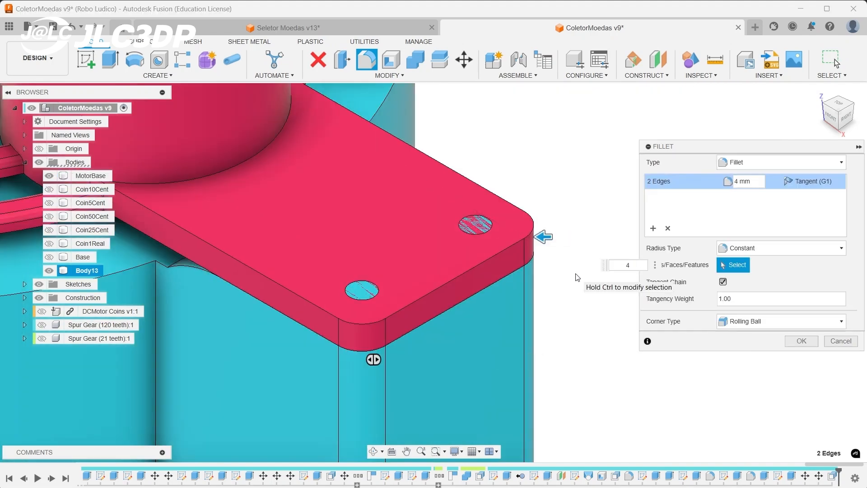
{"action": "key", "text": "Return"}
{"action": "scroll", "coordinate": [581, 280], "scroll_direction": "down", "scroll_amount": 8}
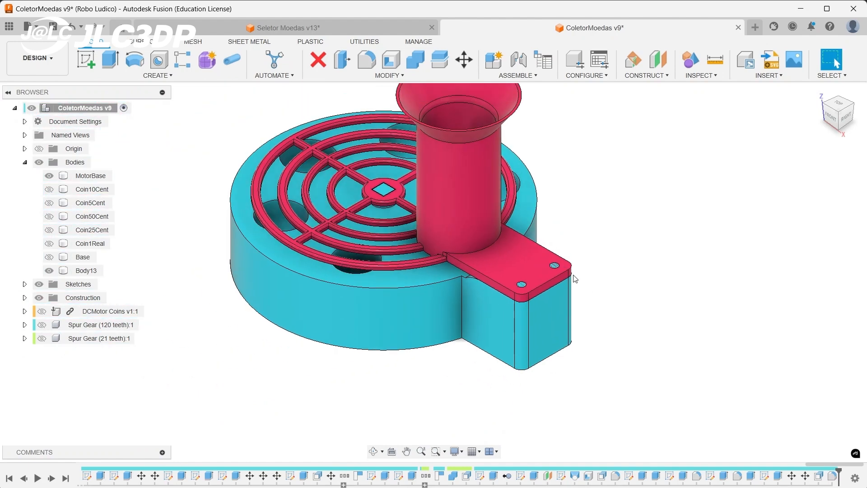
- Cut the MotorBase out of the collector body with Combine, keeping the MotorBase as a tool body
{"action": "left_click", "coordinate": [8, 92]}
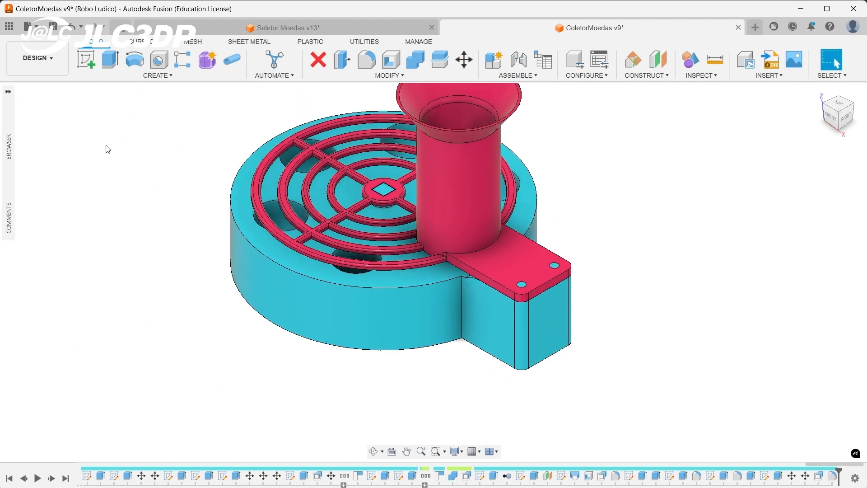
{"action": "scroll", "coordinate": [513, 297], "scroll_direction": "down", "scroll_amount": 2}
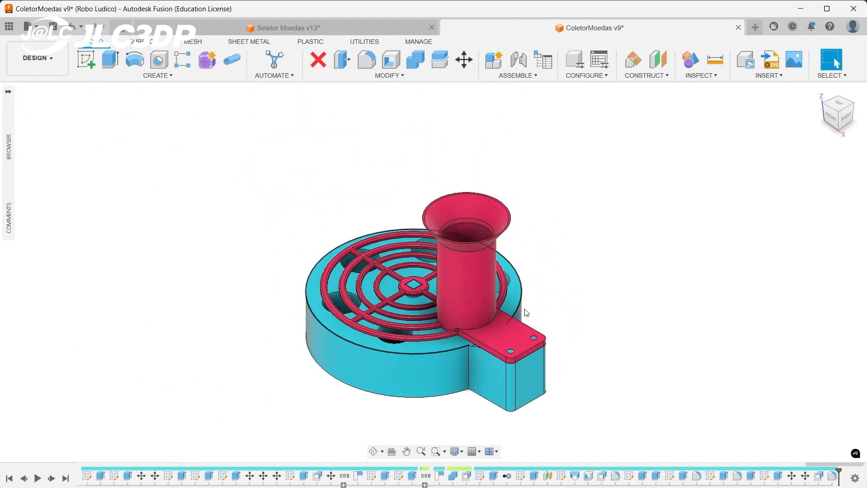
{"action": "scroll", "coordinate": [568, 395], "scroll_direction": "up", "scroll_amount": 5}
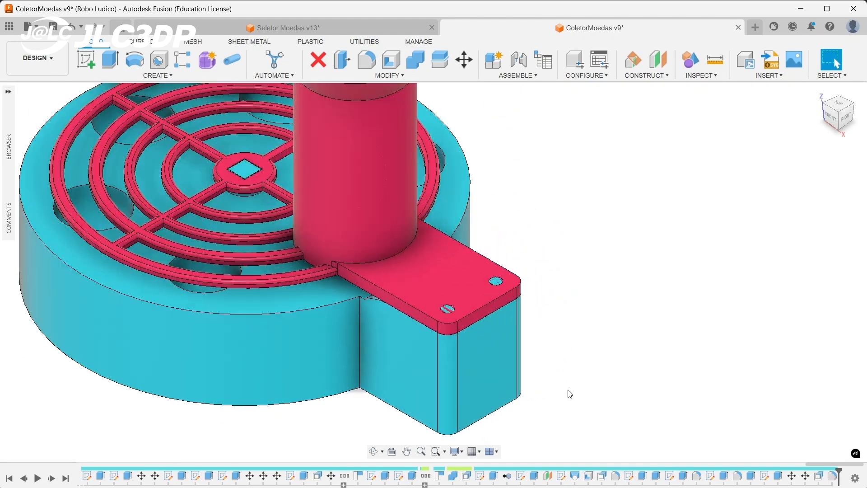
{"action": "left_click", "coordinate": [413, 66]}
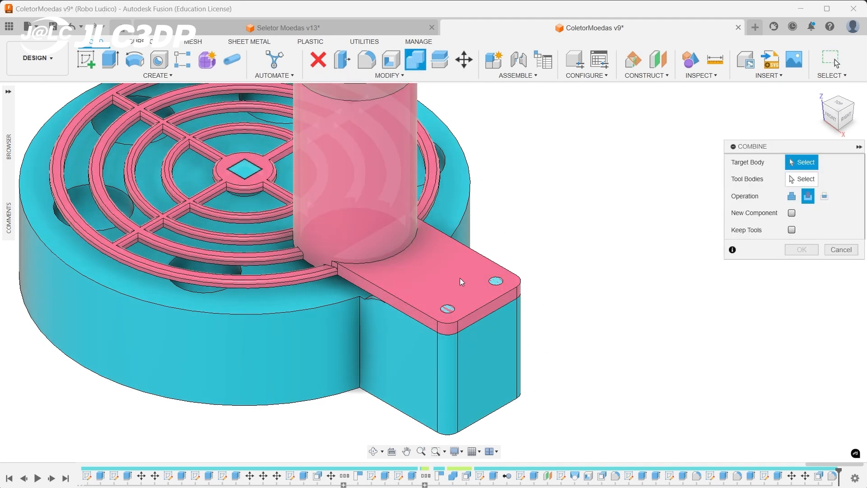
{"action": "left_click", "coordinate": [460, 277]}
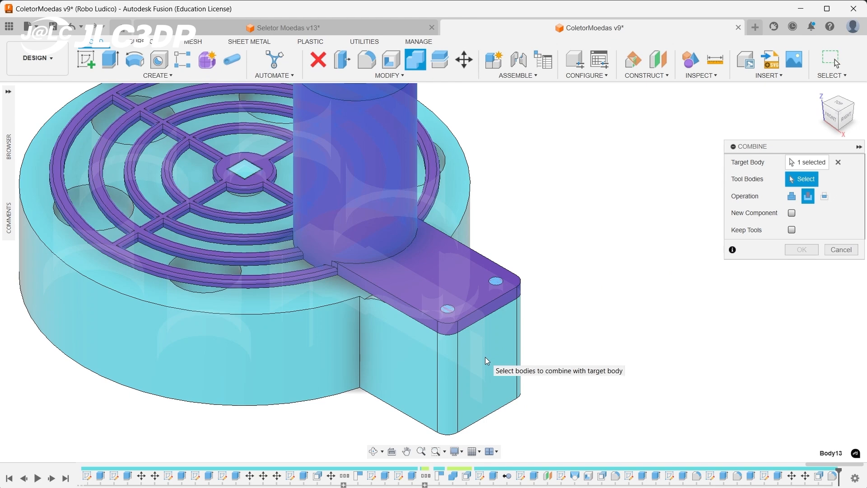
{"action": "left_click", "coordinate": [485, 357]}
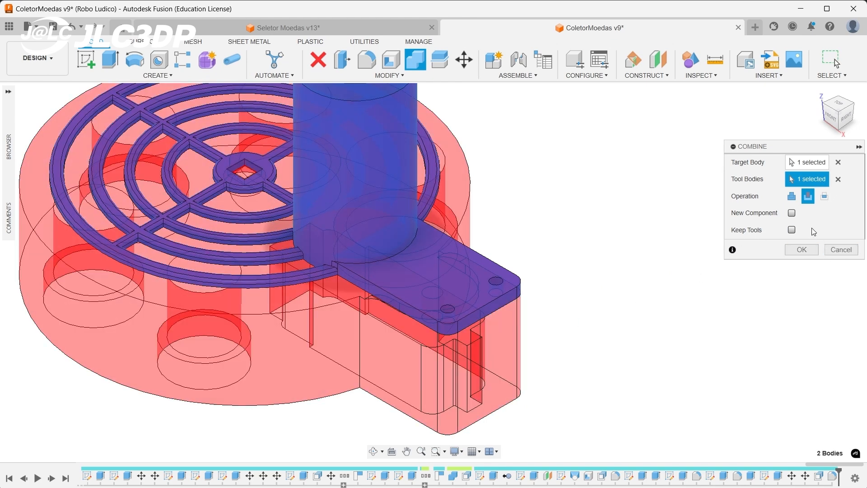
{"action": "left_click", "coordinate": [792, 231]}
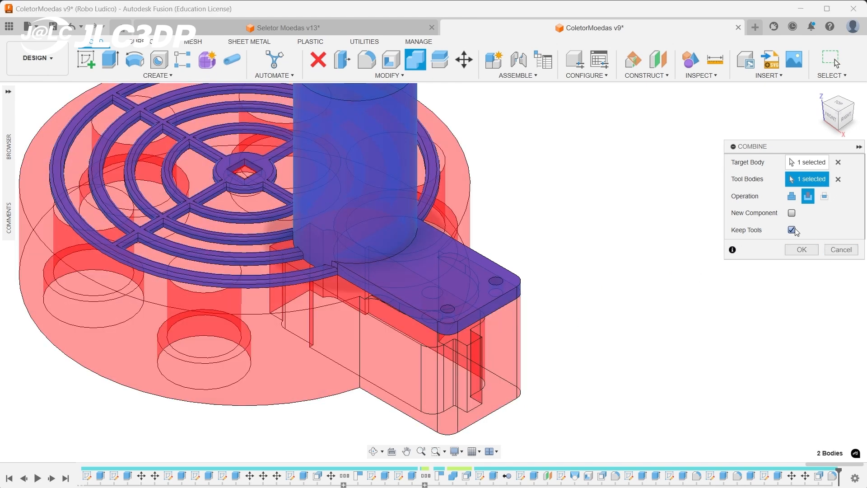
{"action": "left_click", "coordinate": [802, 251]}
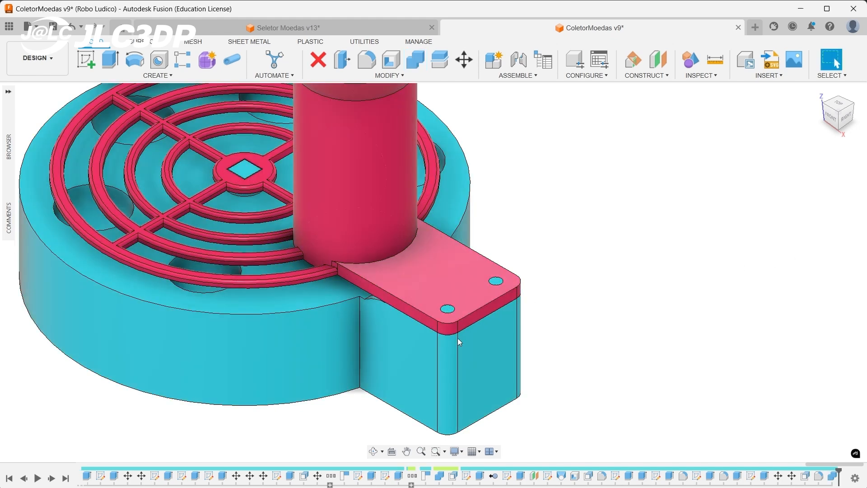
- Hide the MotorBase and offset the walls of the plate's two pin holes by -0.15 mm
{"action": "left_click", "coordinate": [11, 93]}
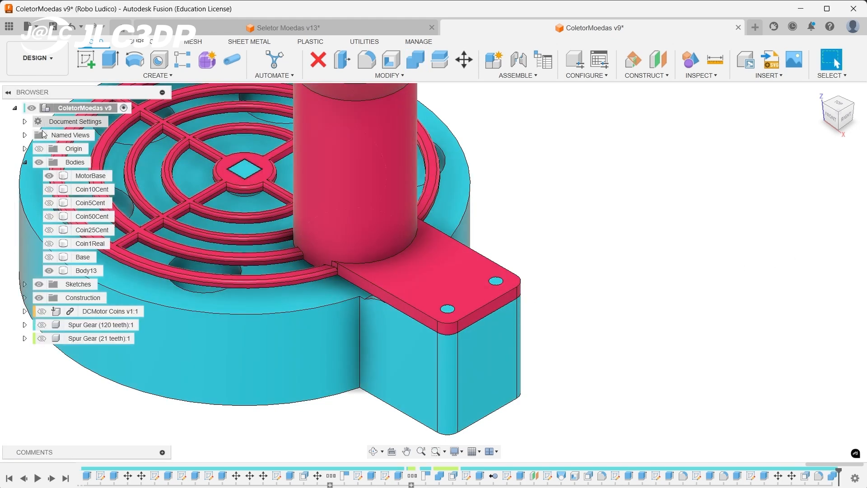
{"action": "left_click", "coordinate": [49, 176]}
{"action": "left_click", "coordinate": [479, 278]}
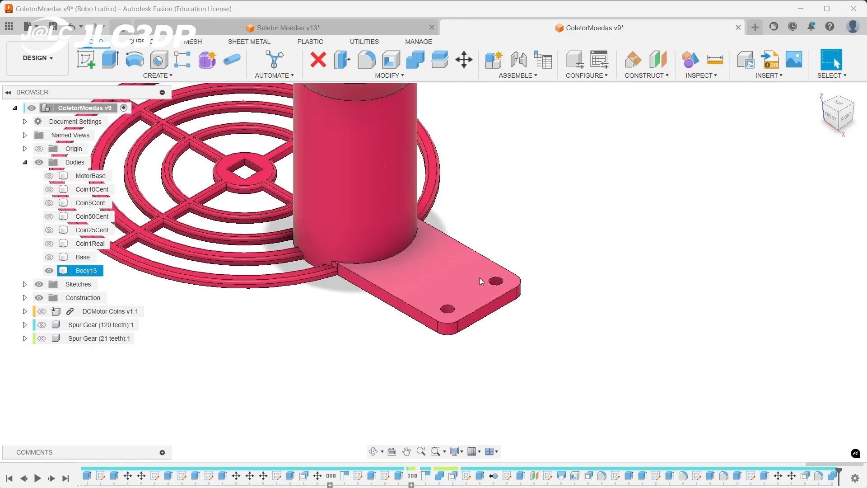
{"action": "scroll", "coordinate": [480, 284], "scroll_direction": "up", "scroll_amount": 5}
{"action": "key", "text": "q"}
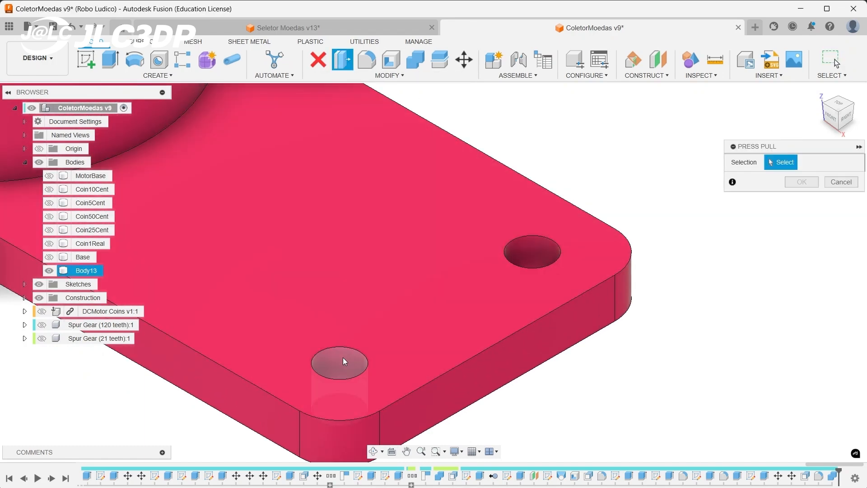
{"action": "left_click", "coordinate": [343, 357]}
{"action": "left_click", "coordinate": [535, 247]}
{"action": "type", "text": "-0.15"}
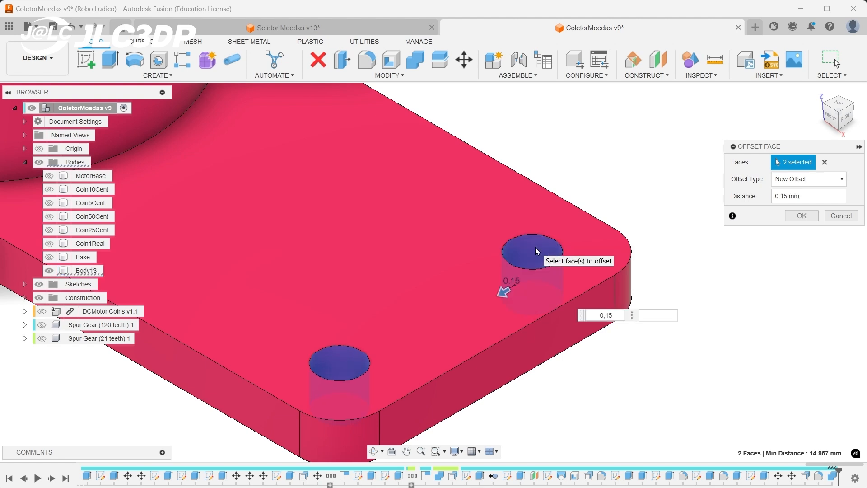
{"action": "key", "text": "Return"}
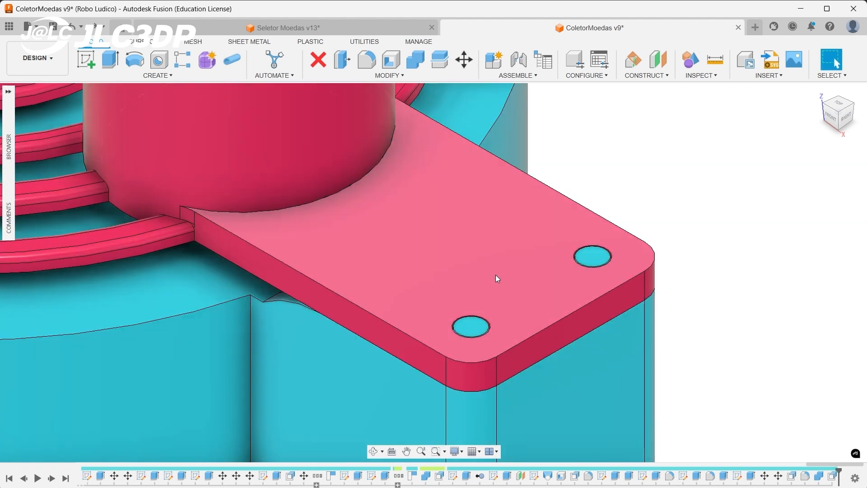
- Show the DCMotor Coins component and both spur gears, with 120 and 21 teeth
{"action": "scroll", "coordinate": [531, 249], "scroll_direction": "down", "scroll_amount": 3}
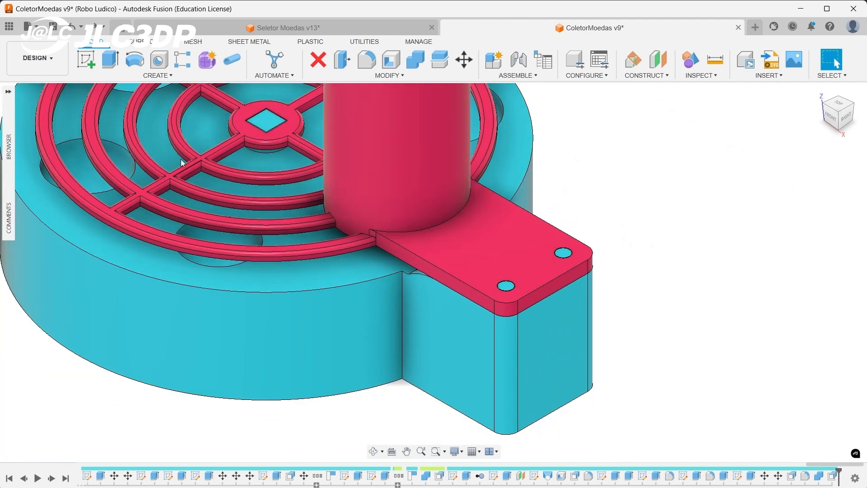
{"action": "left_click", "coordinate": [8, 93]}
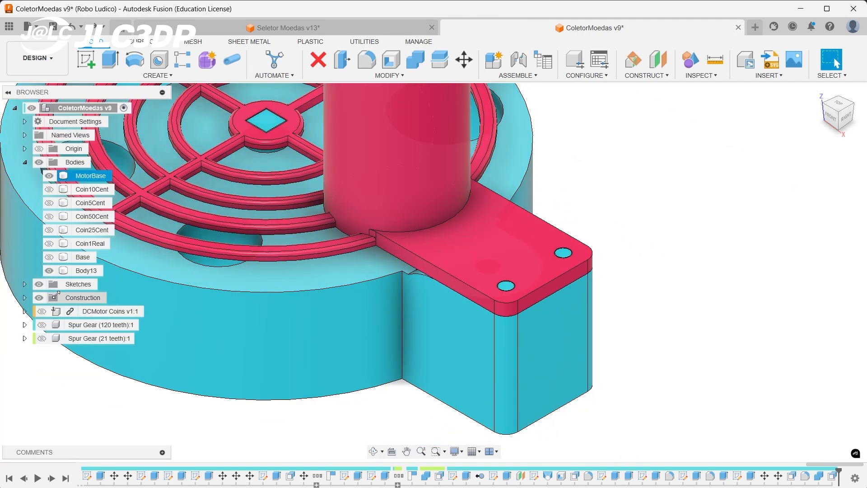
{"action": "left_click", "coordinate": [42, 312]}
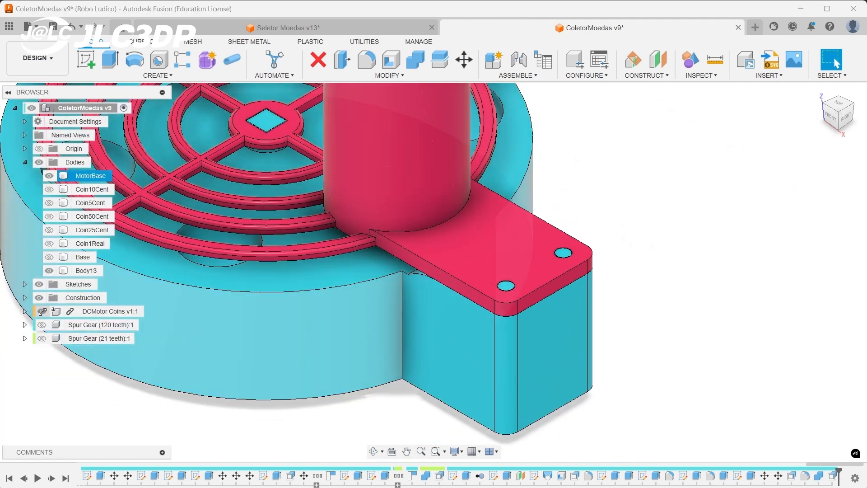
{"action": "left_click", "coordinate": [42, 324]}
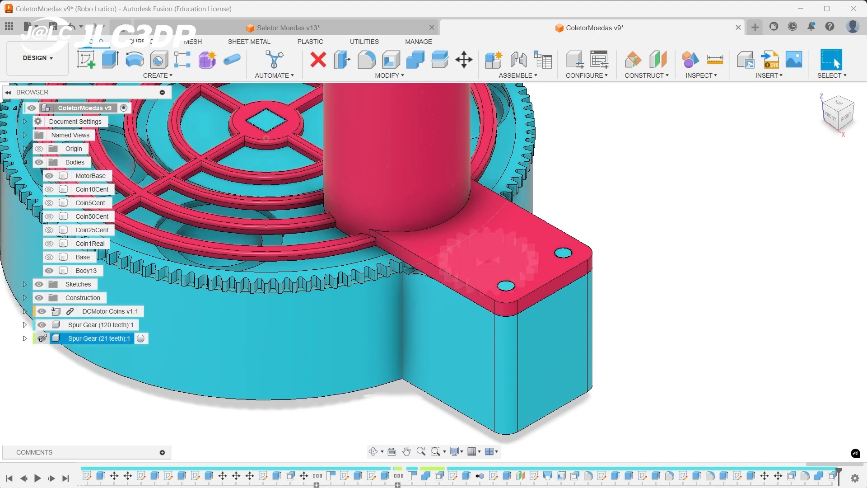
{"action": "left_click", "coordinate": [42, 338]}
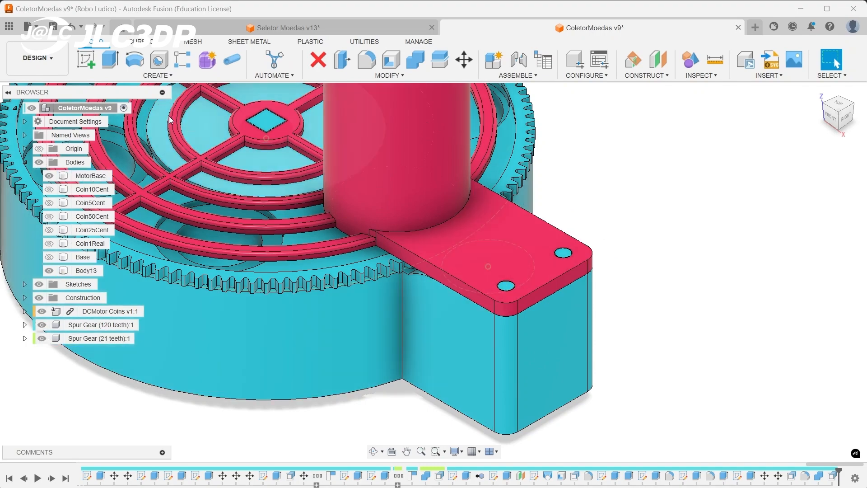
- Start a sketch on the plate's top face, hide the collector body and project the motor shaft's end face into the sketch
{"action": "left_click", "coordinate": [87, 60]}
{"action": "left_click", "coordinate": [516, 247]}
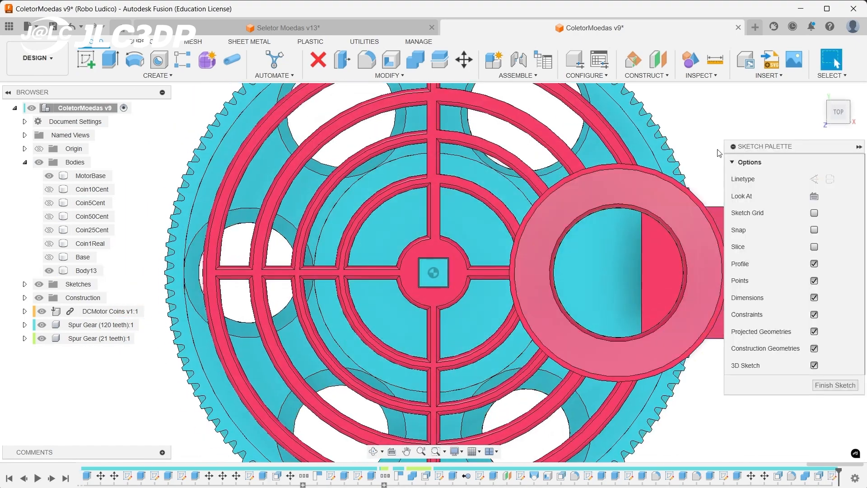
{"action": "left_click", "coordinate": [819, 92]}
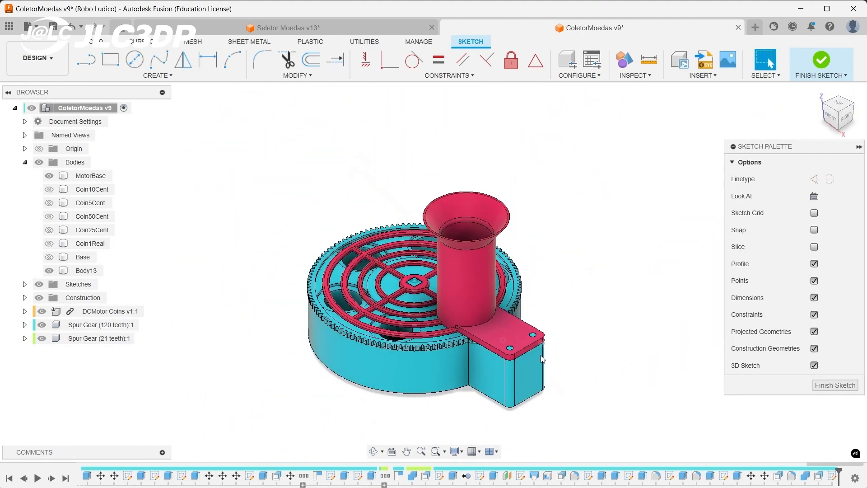
{"action": "scroll", "coordinate": [541, 355], "scroll_direction": "up", "scroll_amount": 5}
{"action": "left_click", "coordinate": [49, 269]}
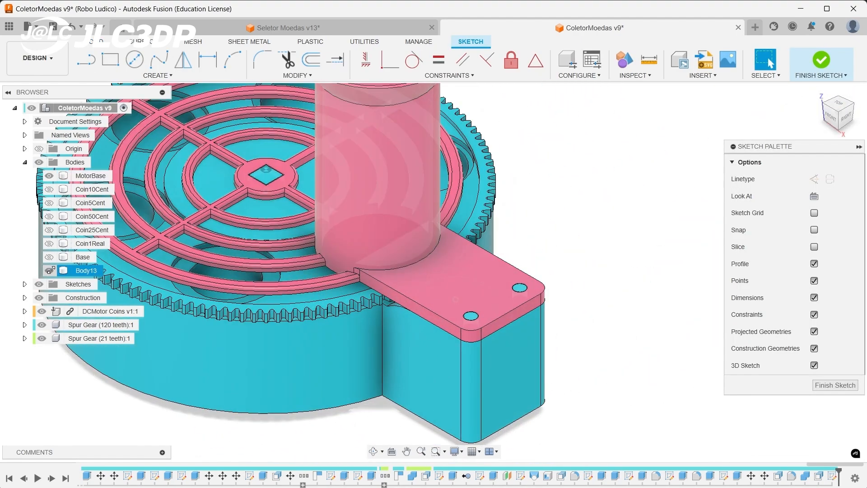
{"action": "scroll", "coordinate": [458, 292], "scroll_direction": "up", "scroll_amount": 5}
{"action": "scroll", "coordinate": [457, 294], "scroll_direction": "up", "scroll_amount": 3}
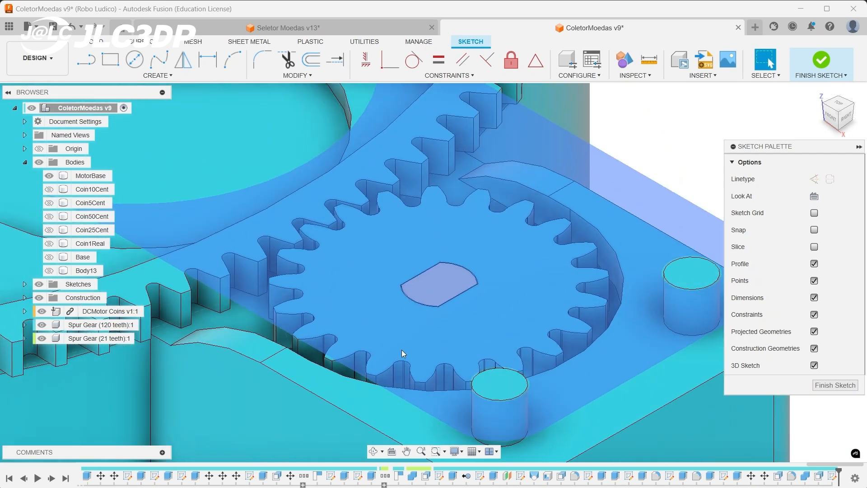
{"action": "left_click", "coordinate": [154, 76]}
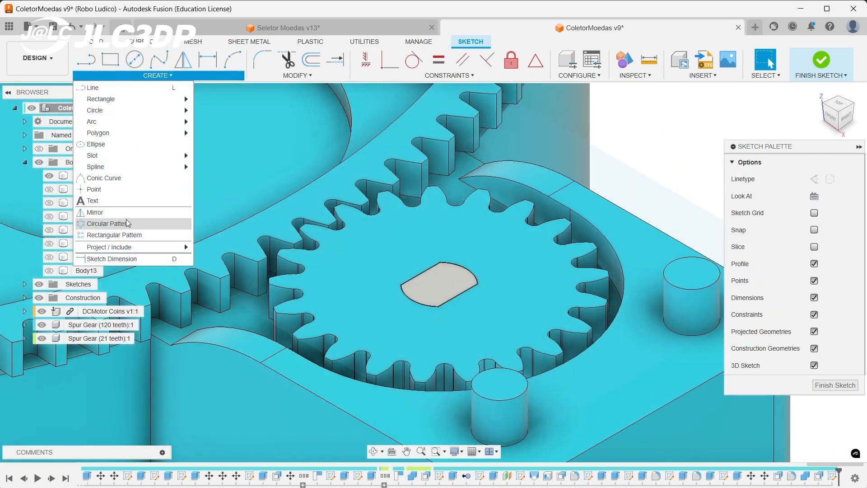
{"action": "mouse_move", "coordinate": [155, 248]}
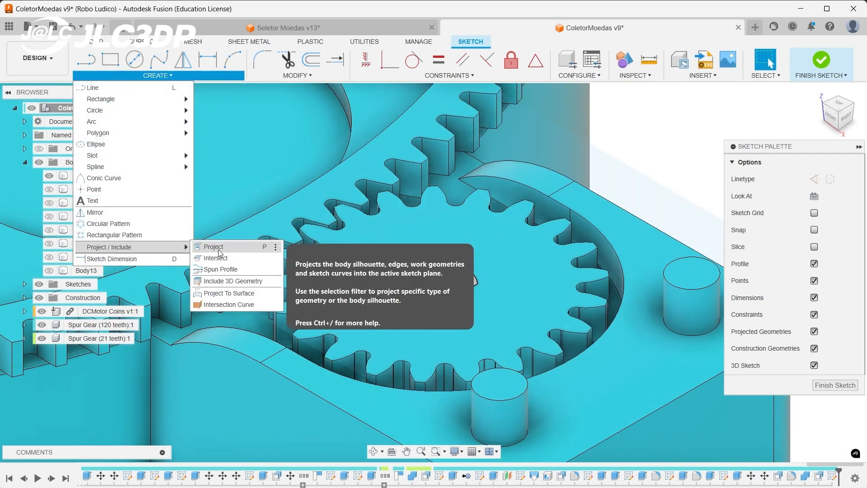
{"action": "left_click", "coordinate": [221, 250]}
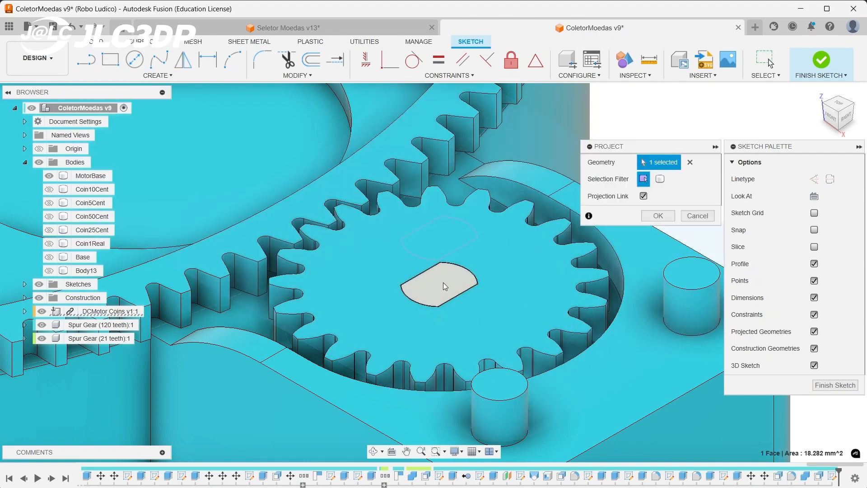
{"action": "left_click", "coordinate": [442, 283]}
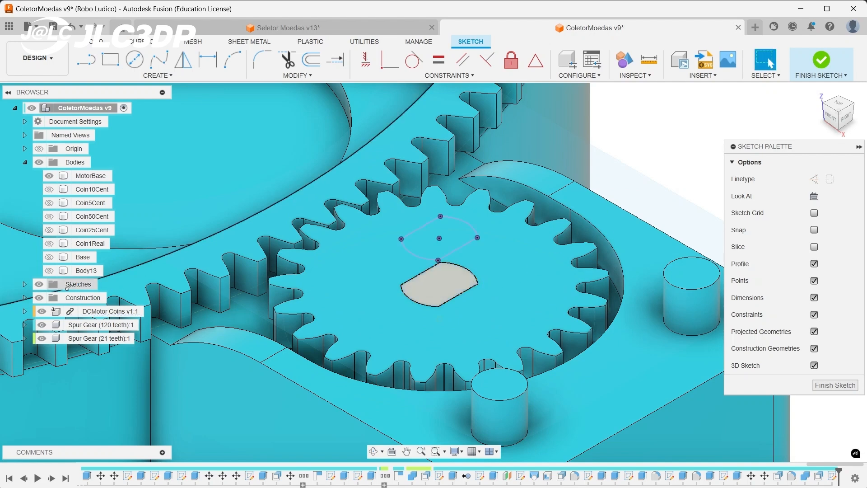
- Show the collector body again and sketch a 5.4 mm diameter circle centred on the projected shaft outline
{"action": "left_click", "coordinate": [49, 270]}
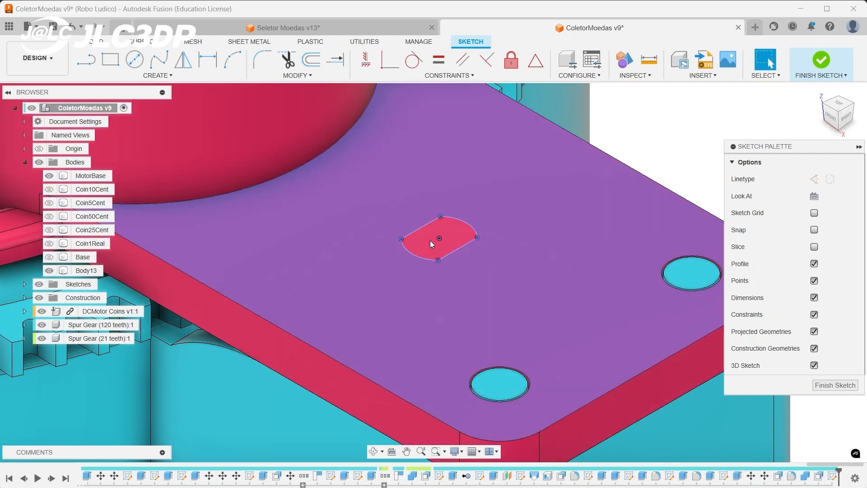
{"action": "scroll", "coordinate": [490, 251], "scroll_direction": "down", "scroll_amount": 3}
{"action": "left_click", "coordinate": [135, 59]}
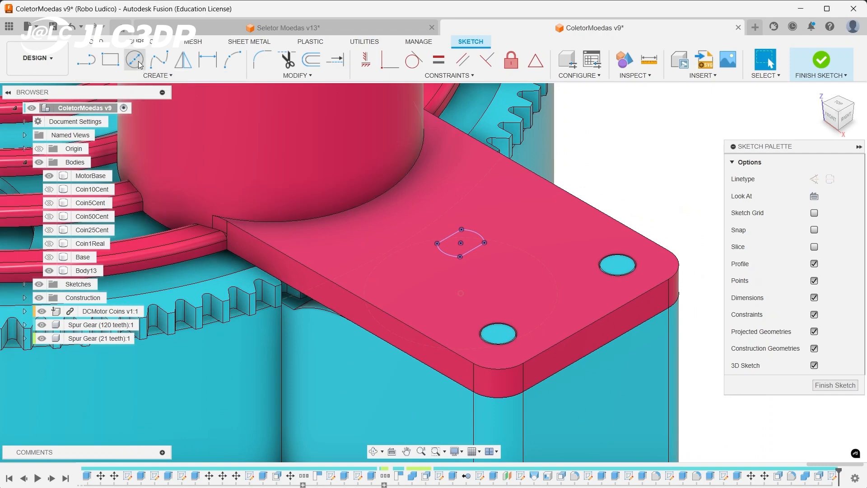
{"action": "left_click", "coordinate": [836, 104]}
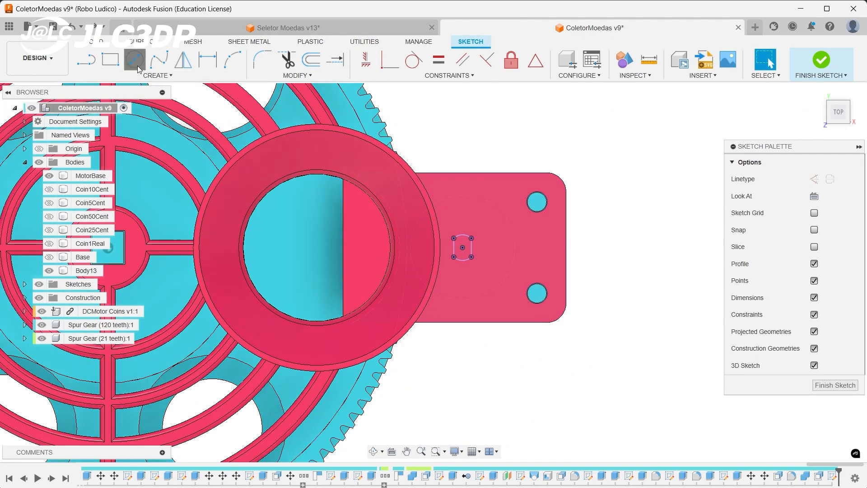
{"action": "scroll", "coordinate": [475, 244], "scroll_direction": "up", "scroll_amount": 4}
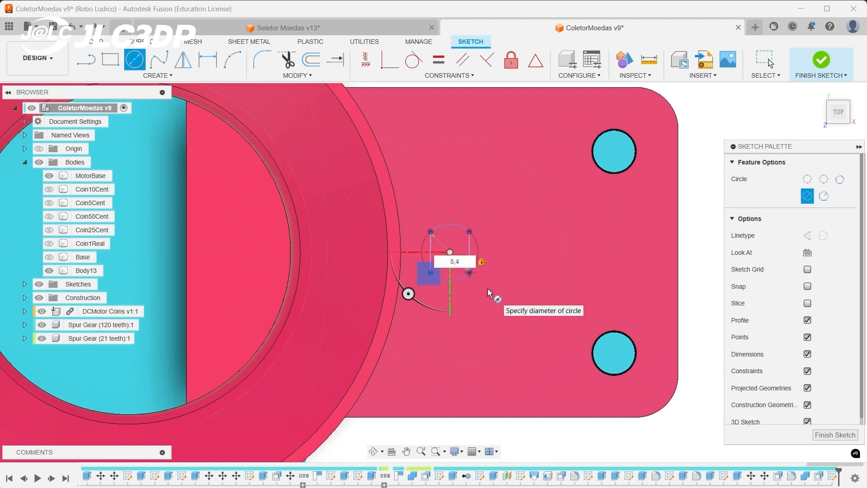
{"action": "key", "text": "Return"}
{"action": "scroll", "coordinate": [475, 262], "scroll_direction": "up", "scroll_amount": 5}
{"action": "scroll", "coordinate": [464, 256], "scroll_direction": "up", "scroll_amount": 3}
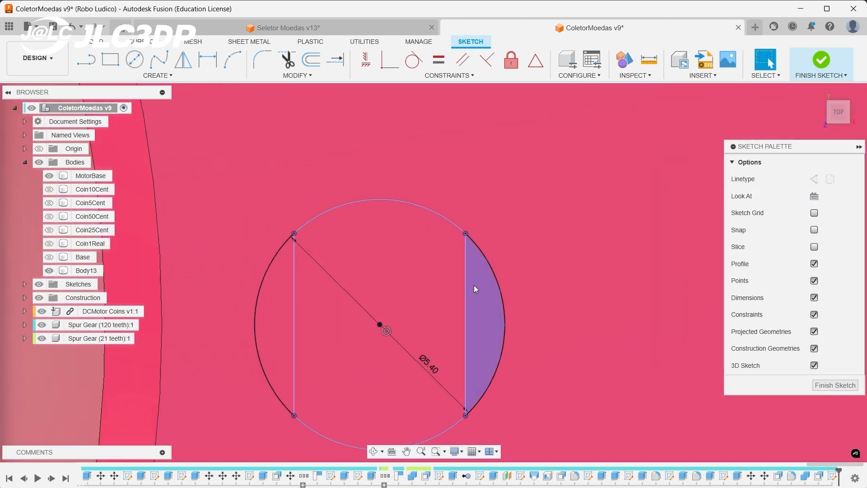
- Extrude all three regions of the shaft circle by -4 mm as a cut through the plate
{"action": "left_click", "coordinate": [474, 286]}
{"action": "key", "text": "e"}
{"action": "left_click", "coordinate": [406, 269]}
{"action": "left_click", "coordinate": [283, 298]}
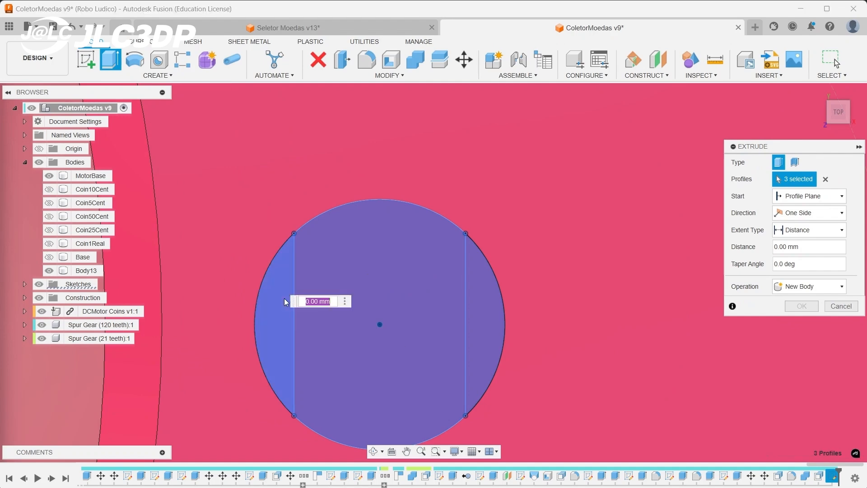
{"action": "type", "text": "-4"}
{"action": "key", "text": "Return"}
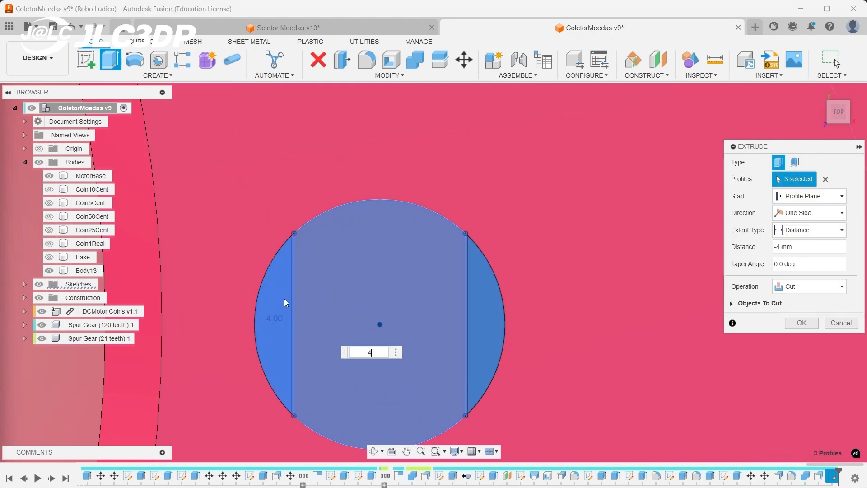
{"action": "scroll", "coordinate": [366, 289], "scroll_direction": "down", "scroll_amount": 5}
{"action": "scroll", "coordinate": [368, 289], "scroll_direction": "down", "scroll_amount": 3}
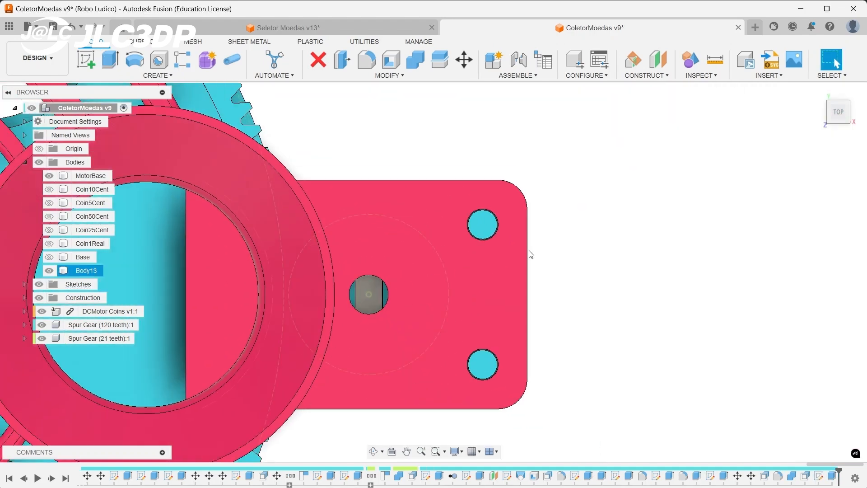
{"action": "left_click", "coordinate": [819, 93]}
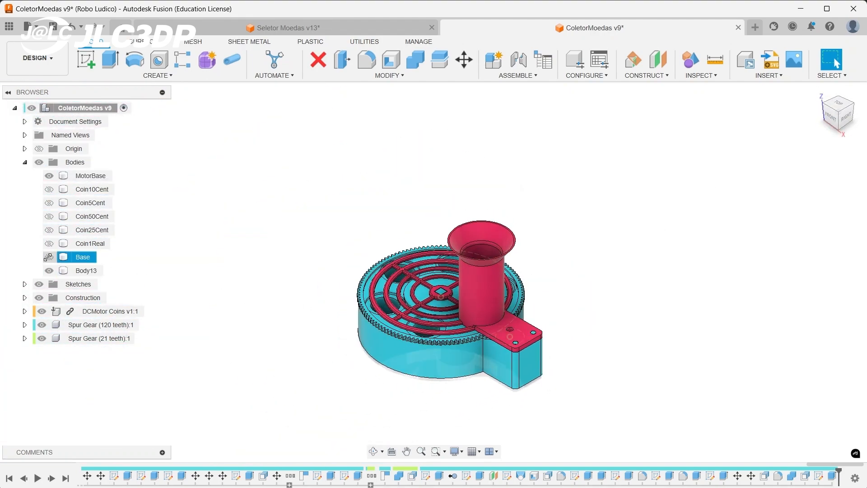
- Show the Base body and the Coin1Real, Coin25Cent, Coin50Cent, Coin5Cent and Coin10Cent bodies
{"action": "left_click", "coordinate": [49, 257]}
{"action": "left_click", "coordinate": [49, 243]}
{"action": "left_click", "coordinate": [49, 229]}
{"action": "left_click", "coordinate": [49, 216]}
{"action": "left_click", "coordinate": [49, 203]}
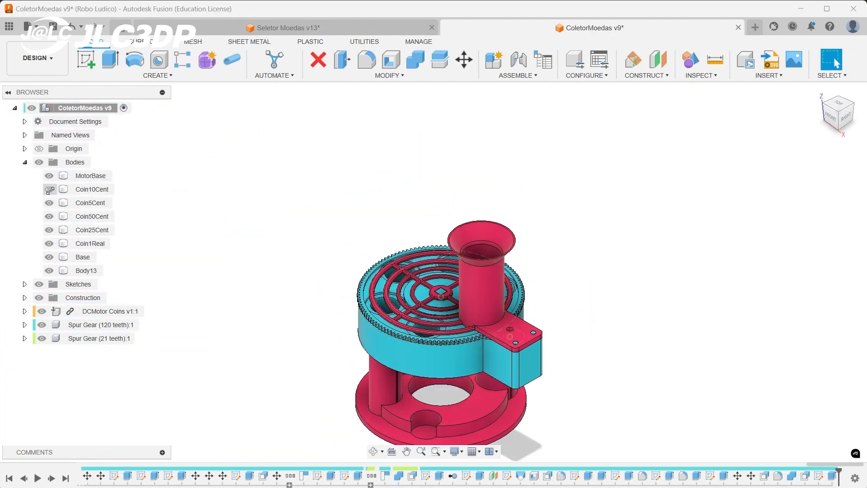
{"action": "left_click", "coordinate": [49, 189]}
- Collapse the browser and examine the complete coin sorter assembly with its collector, gear and motor base from different angles
{"action": "scroll", "coordinate": [321, 207], "scroll_direction": "down", "scroll_amount": 4}
{"action": "scroll", "coordinate": [376, 298], "scroll_direction": "up", "scroll_amount": 4}
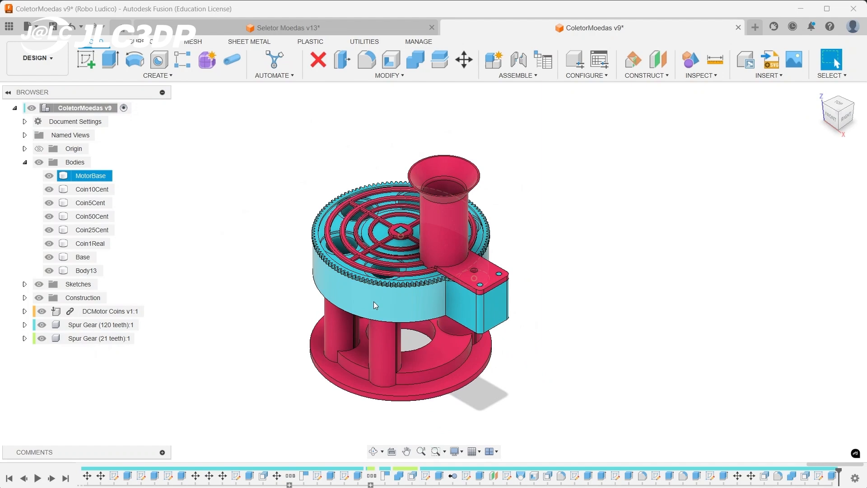
{"action": "left_click", "coordinate": [7, 92]}
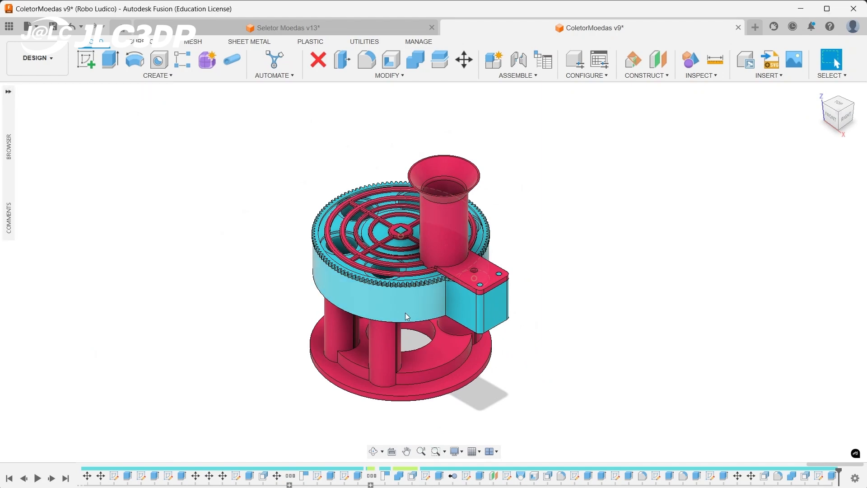
{"action": "middle_click_drag", "start_coordinate": [406, 312], "coordinate": [422, 325]}
{"action": "scroll", "coordinate": [422, 325], "scroll_direction": "down", "scroll_amount": 1}
{"action": "left_click", "coordinate": [375, 449]}
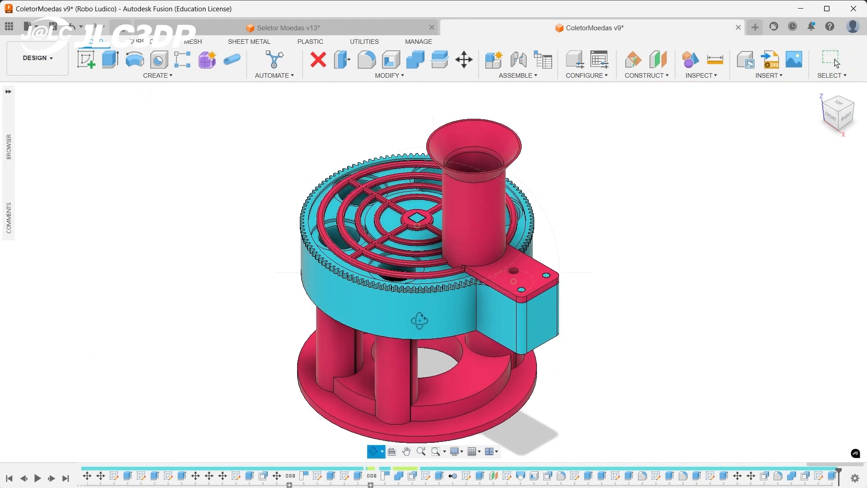
{"action": "left_click_drag", "start_coordinate": [422, 322], "coordinate": [498, 127]}
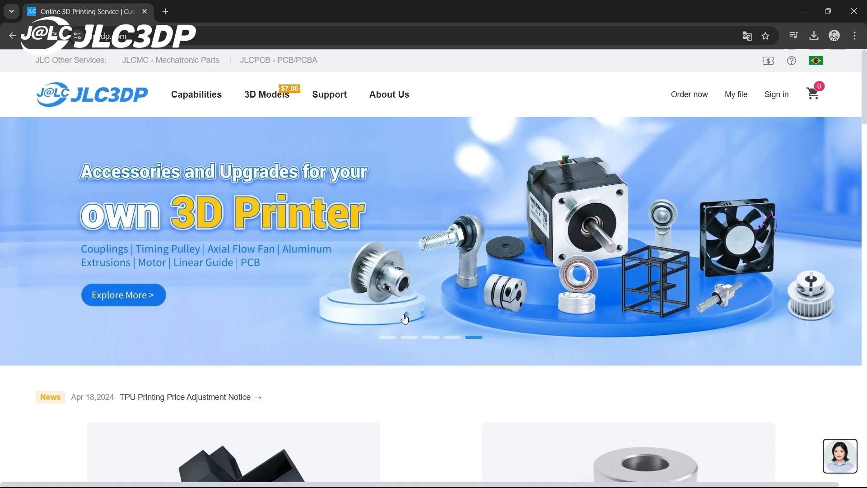
- On the JLC3DP homepage, look through the promotional banners and the 3D Printing and CNC Machining service cards
{"action": "left_click", "coordinate": [389, 337]}
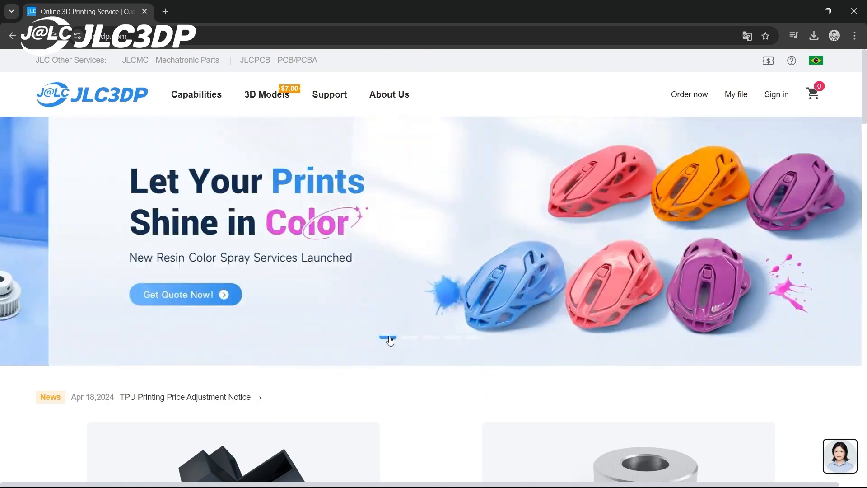
{"action": "left_click", "coordinate": [405, 337]}
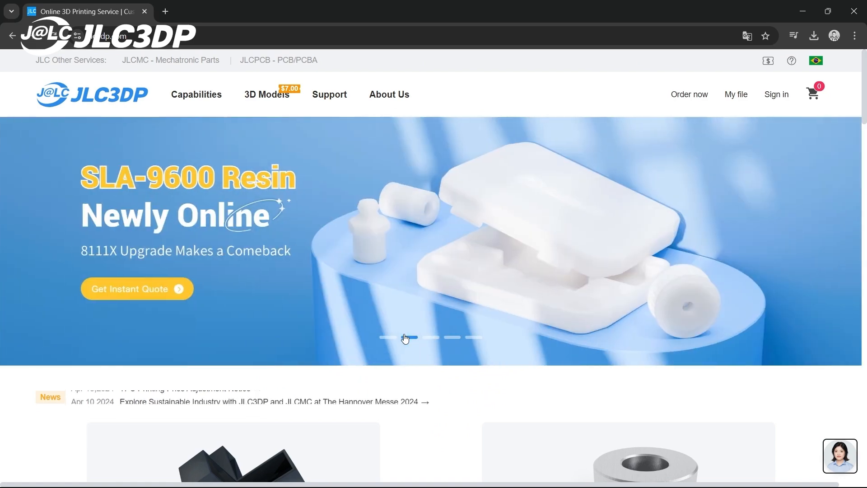
{"action": "left_click", "coordinate": [430, 338]}
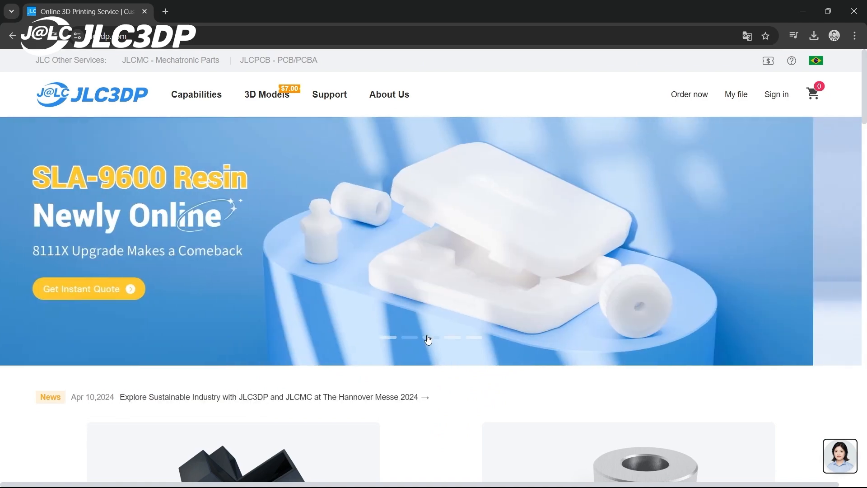
{"action": "left_click", "coordinate": [452, 338]}
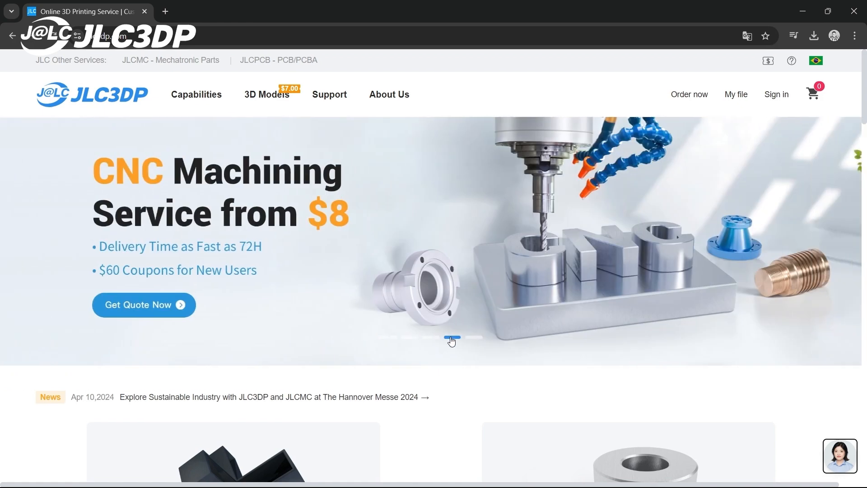
{"action": "left_click", "coordinate": [474, 338]}
{"action": "left_click", "coordinate": [451, 337]}
{"action": "left_click", "coordinate": [430, 337]}
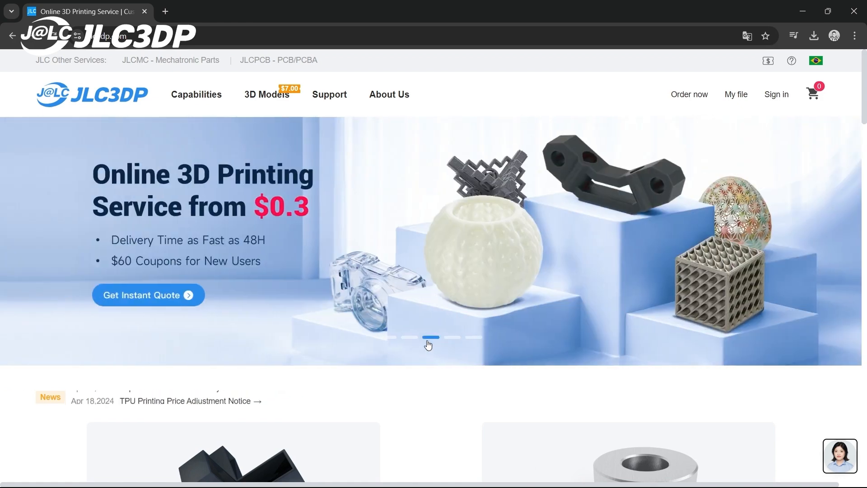
{"action": "left_click", "coordinate": [414, 338]}
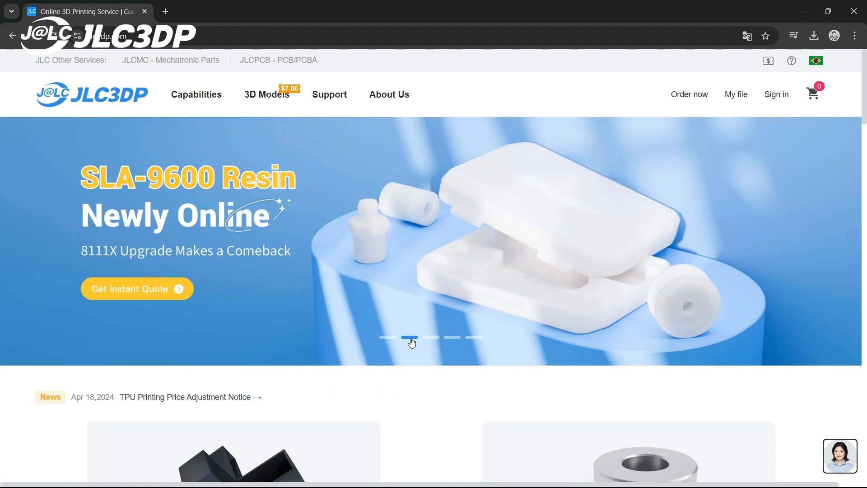
{"action": "left_click", "coordinate": [392, 339]}
{"action": "scroll", "coordinate": [417, 365], "scroll_direction": "down", "scroll_amount": 3}
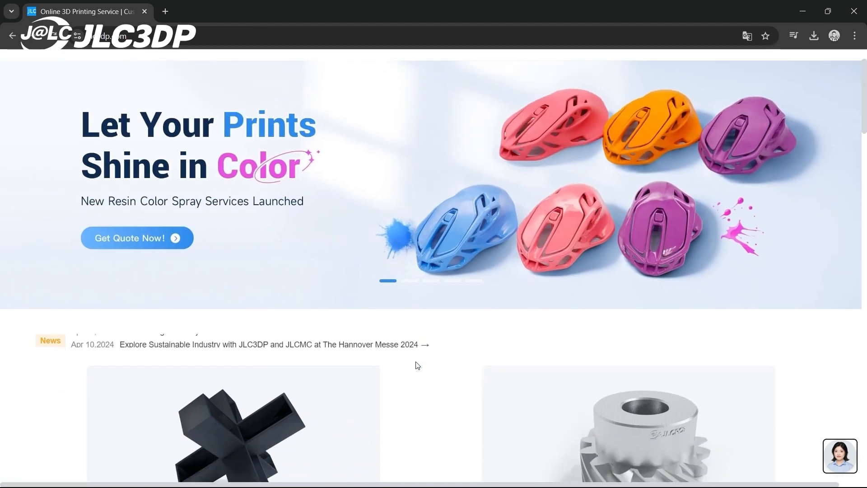
{"action": "scroll", "coordinate": [418, 365], "scroll_direction": "down", "scroll_amount": 3}
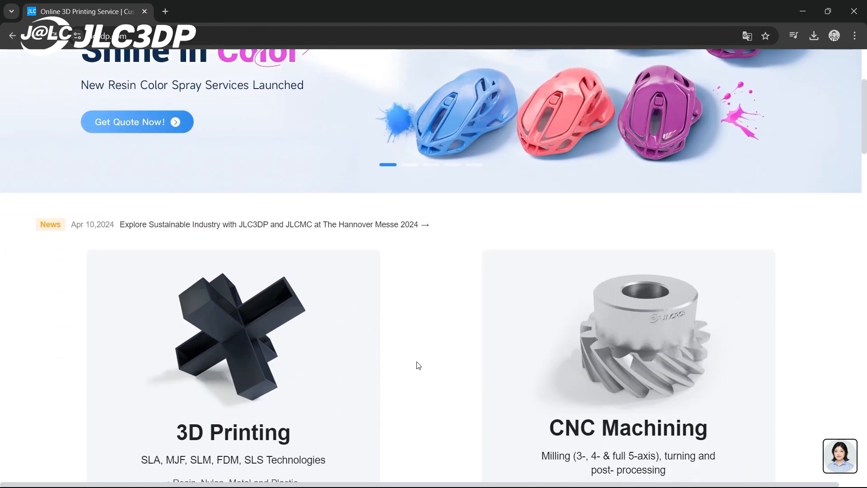